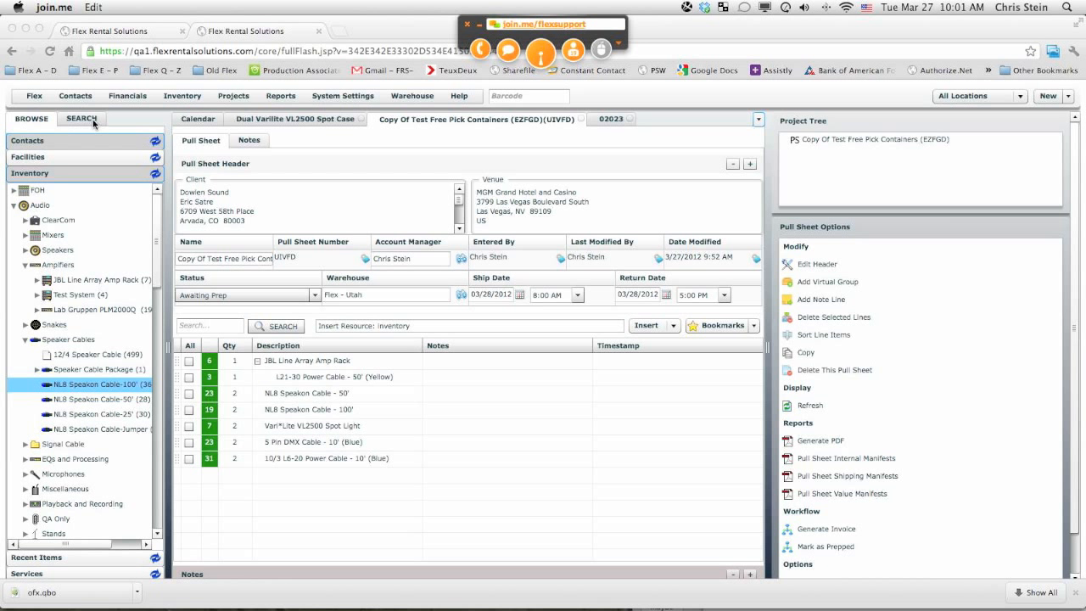
# Step: Open the Shipping Case-A Size inventory item from the Cases group and view its serial numbers
pyautogui.moveTo(159, 232); pyautogui.dragTo(151, 526)
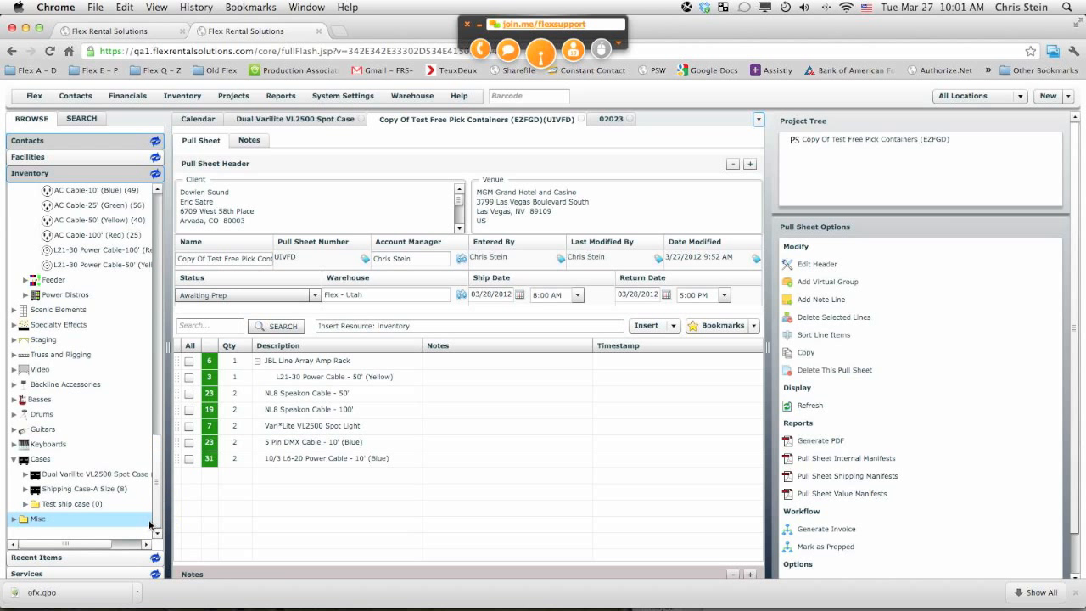
pyautogui.doubleClick(70, 490)
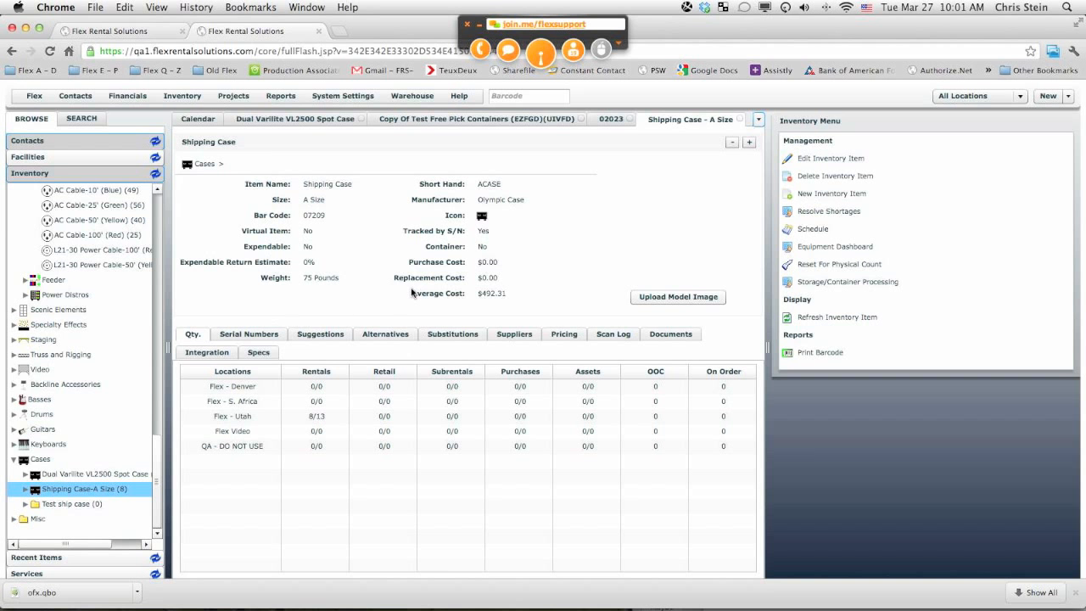
pyautogui.click(264, 335)
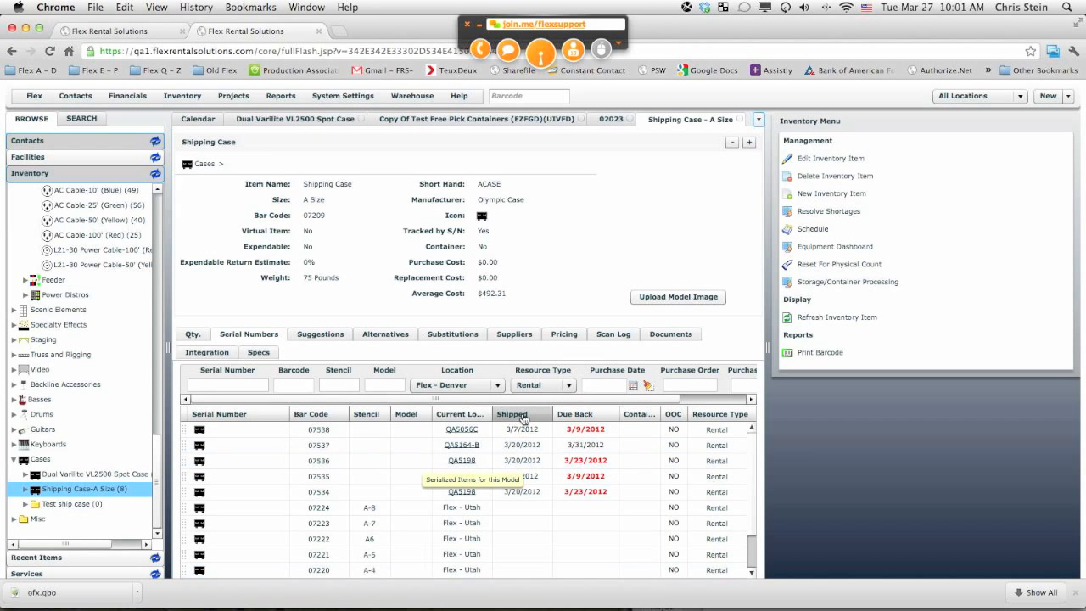
# Step: Open the Shipping Case's edit form to review its structure and availability settings, then cancel it
pyautogui.click(817, 162)
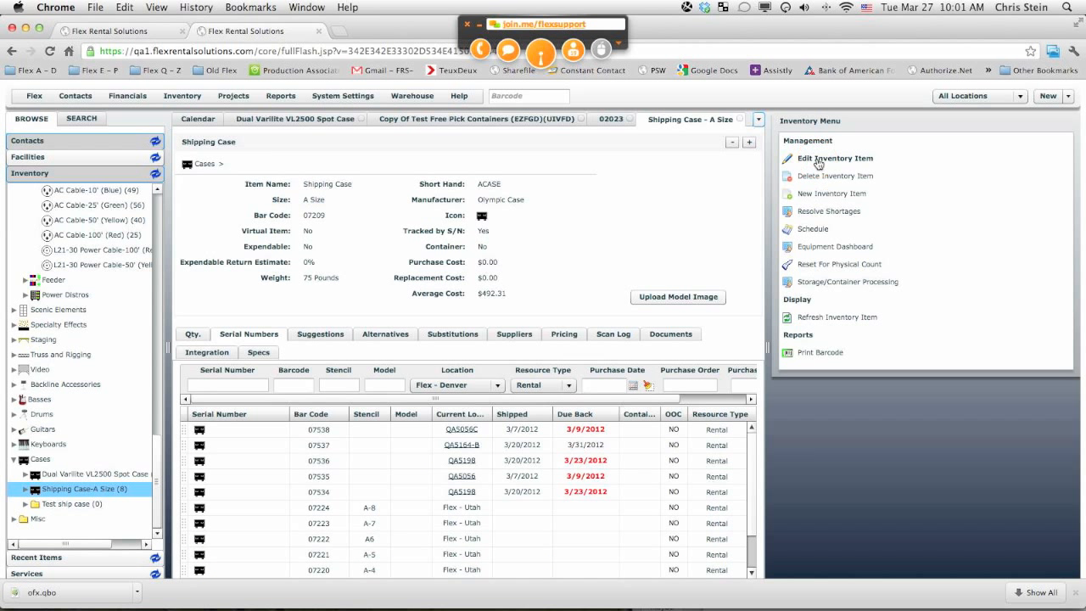
pyautogui.moveTo(748, 339); pyautogui.dragTo(727, 422)
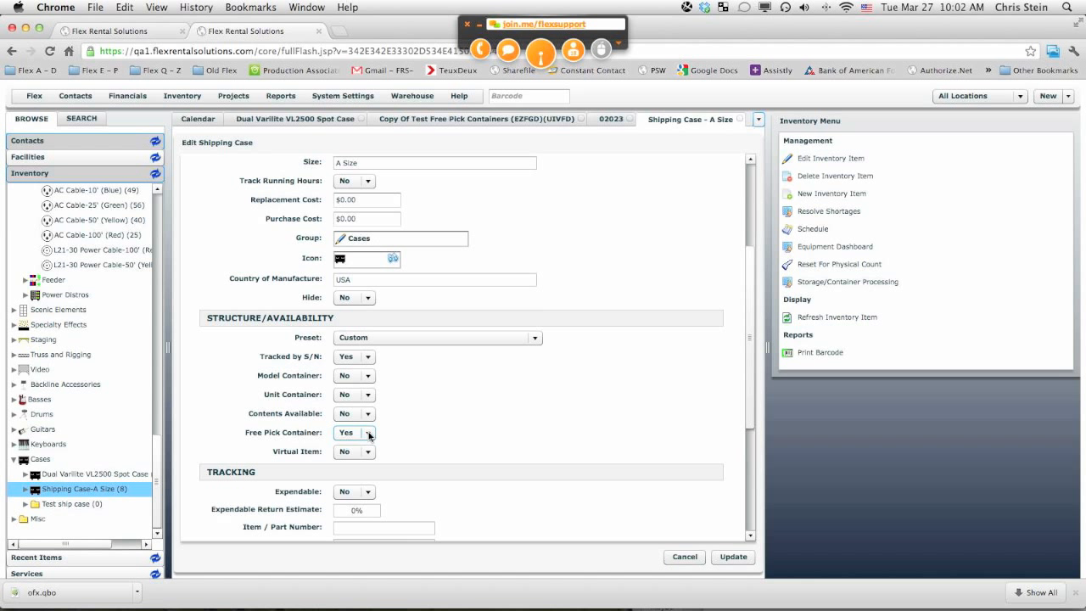
pyautogui.click(697, 557)
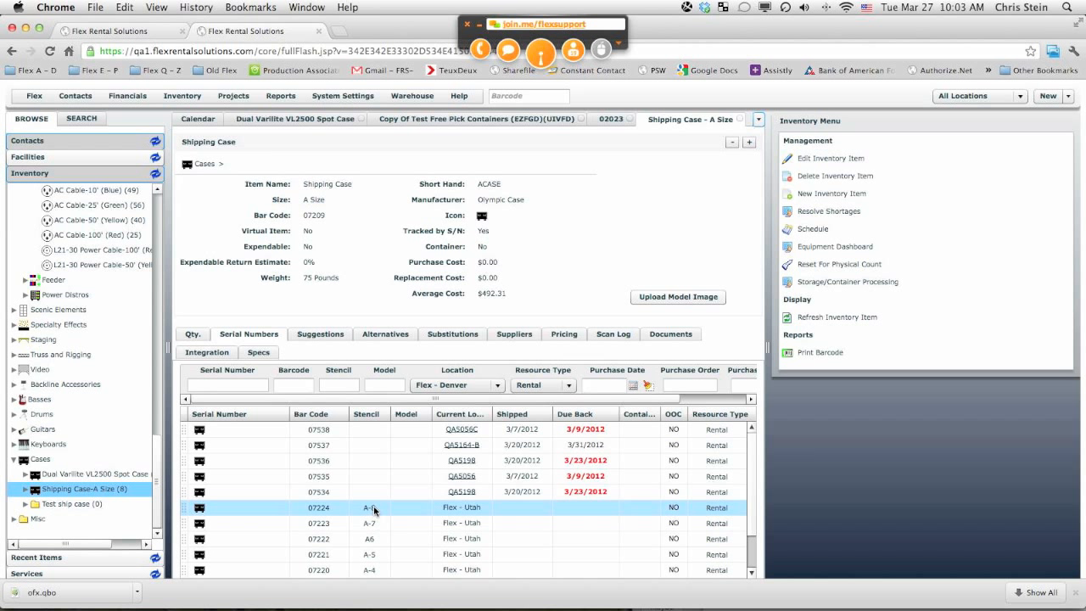
# Step: Reopen the Shipping Case's edit form and cancel it again without changes
pyautogui.click(540, 56)
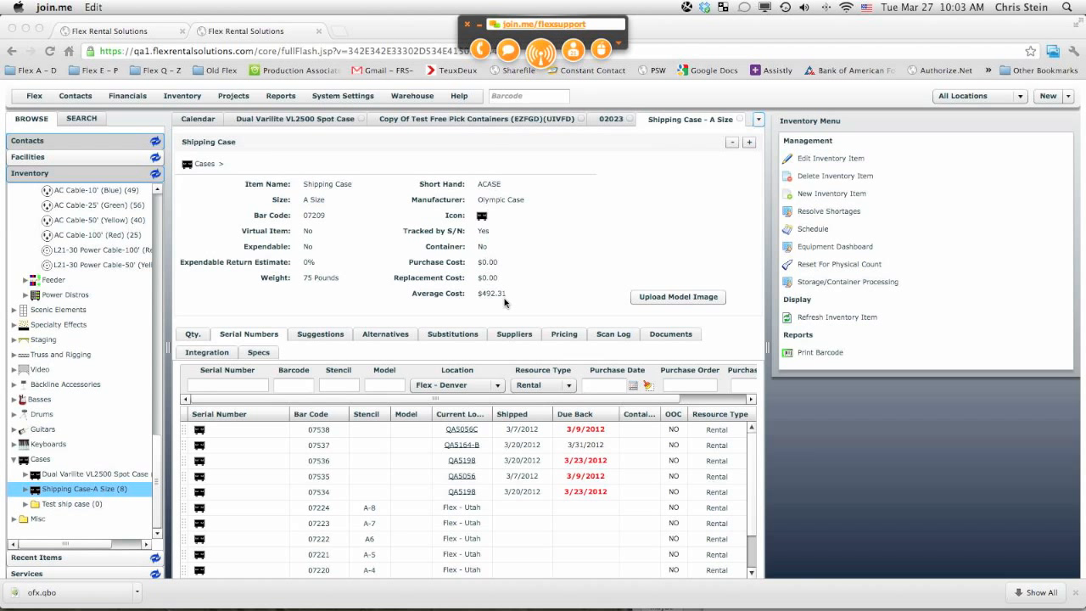
pyautogui.click(819, 160)
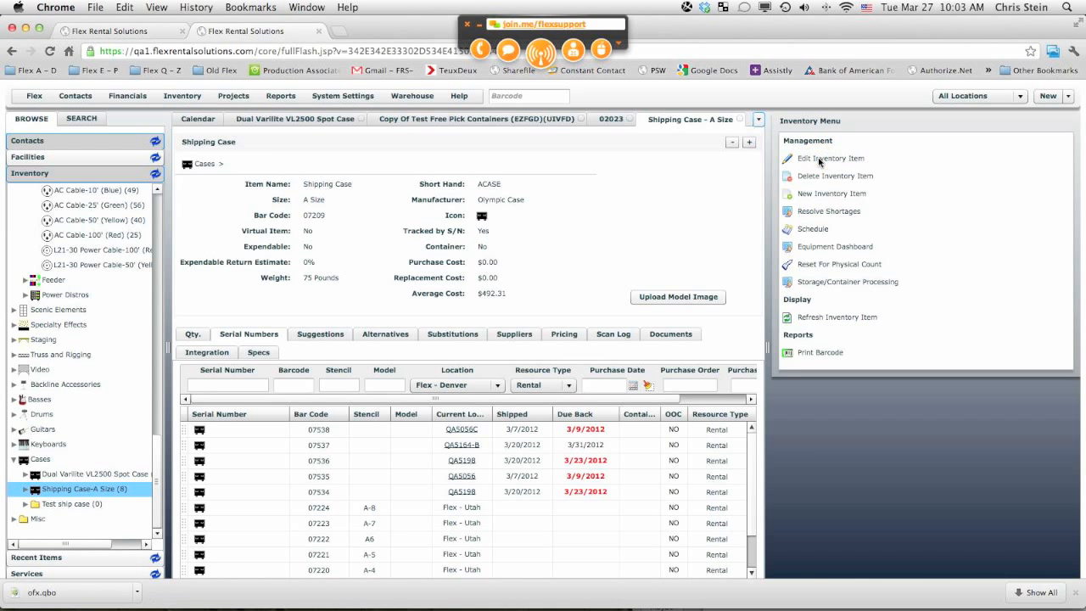
pyautogui.click(820, 160)
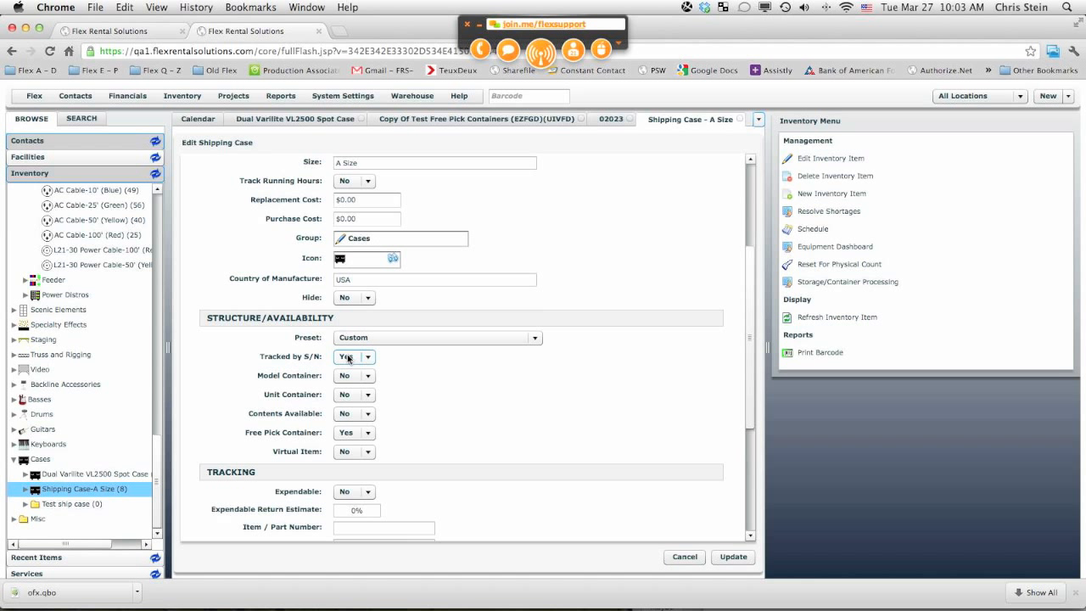
pyautogui.click(685, 557)
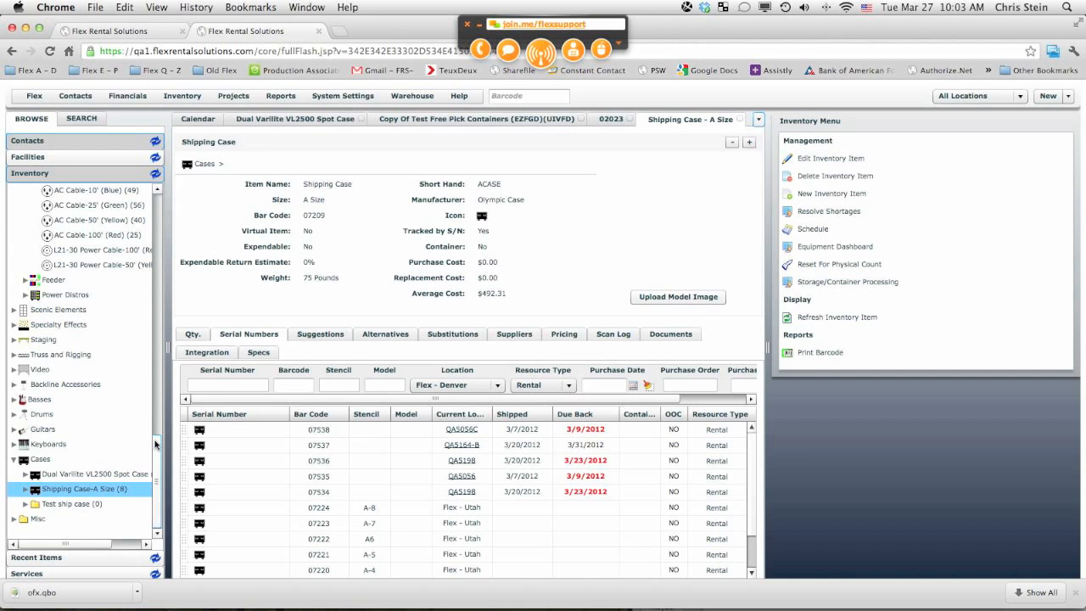
# Step: Open the JBL Line Array Amp Rack item and review its structure and availability settings in the edit form, then cancel
pyautogui.moveTo(156, 442); pyautogui.dragTo(161, 197)
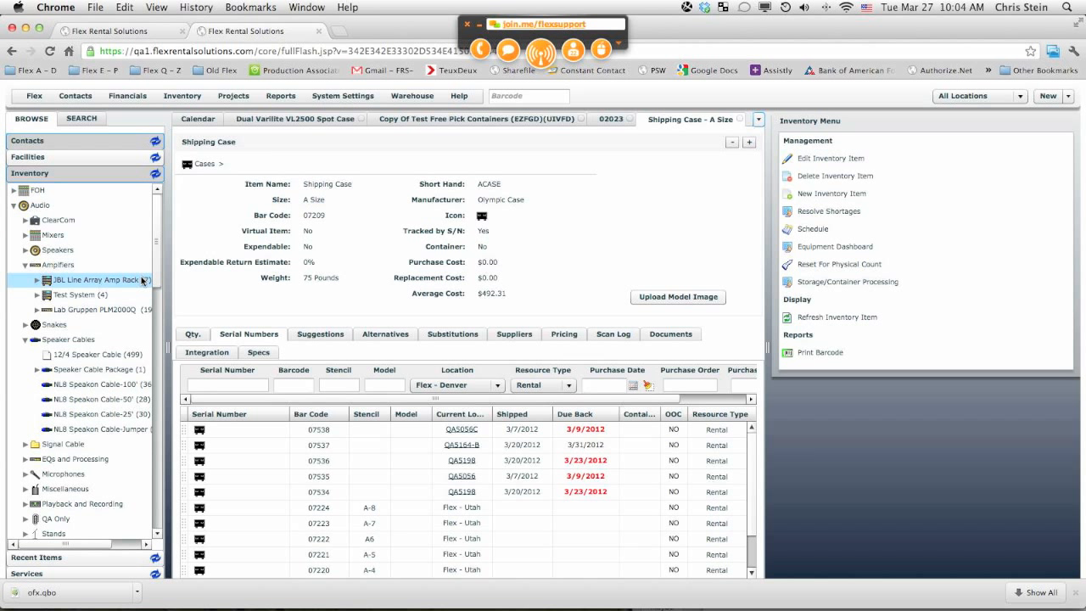
pyautogui.click(74, 286)
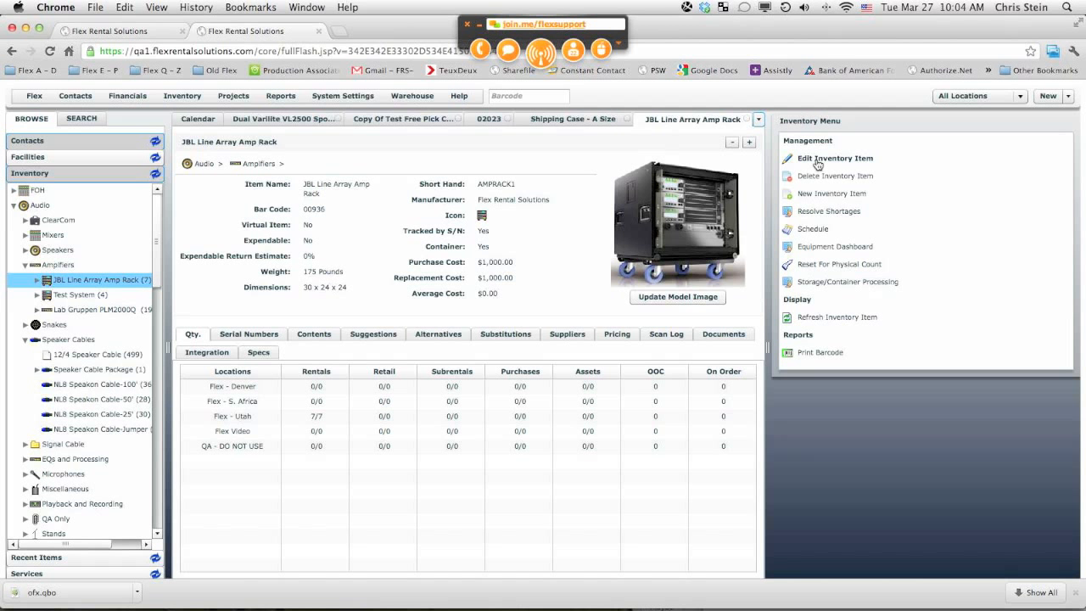
pyautogui.click(817, 163)
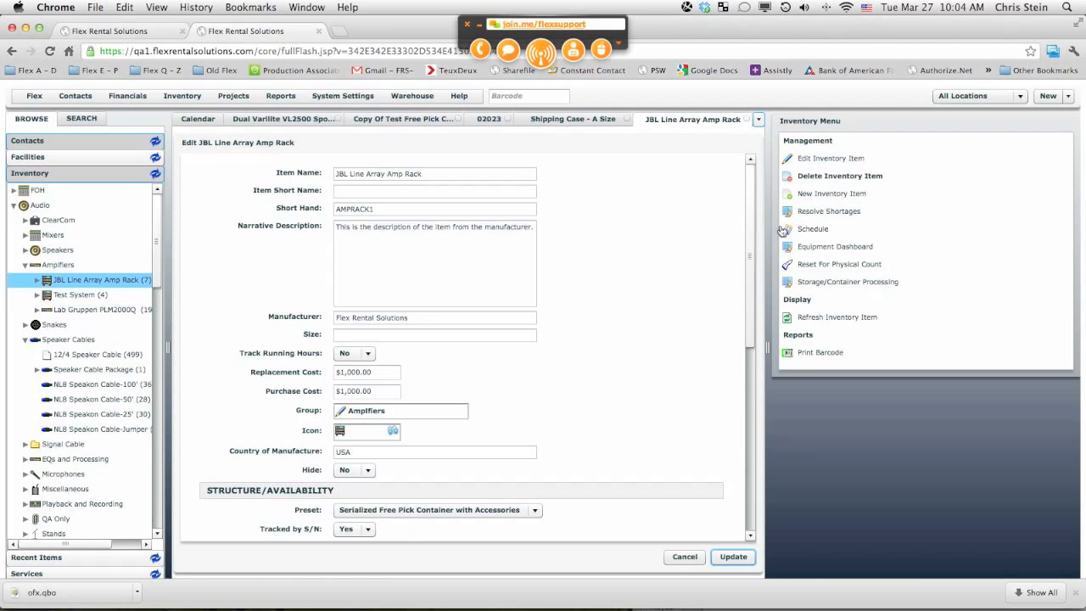
pyautogui.moveTo(752, 321); pyautogui.dragTo(740, 437)
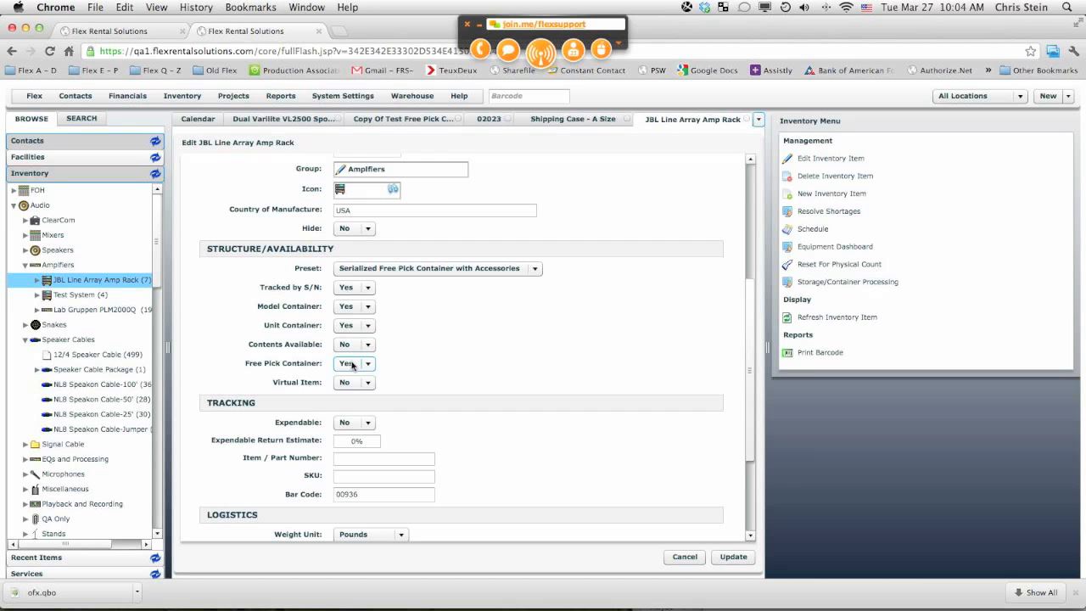
pyautogui.click(694, 560)
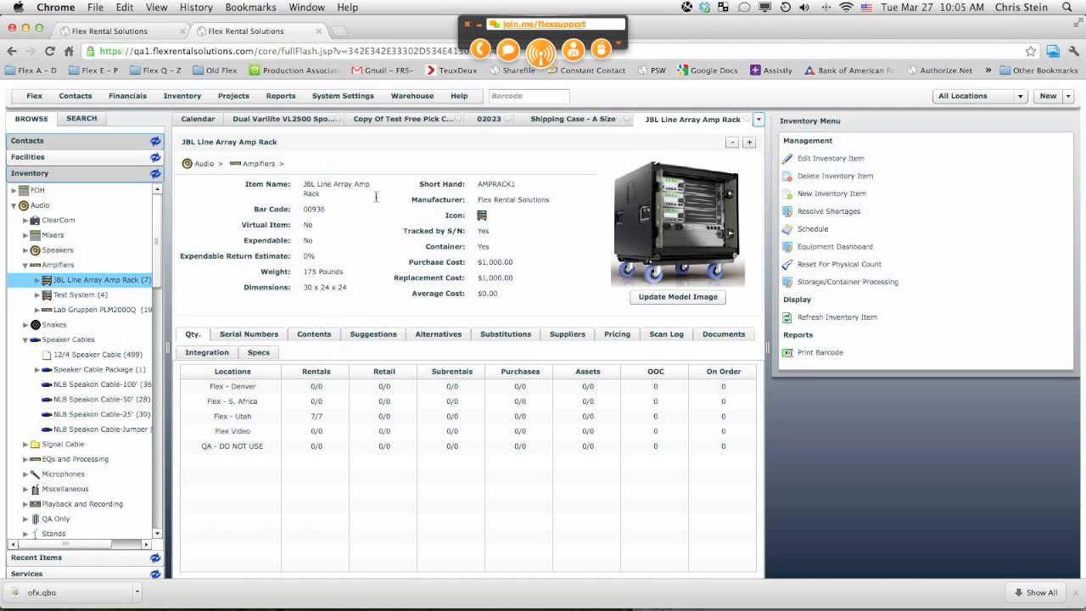
# Step: View the amp rack's contents and serial numbers, then open serial 03161's details
pyautogui.click(319, 336)
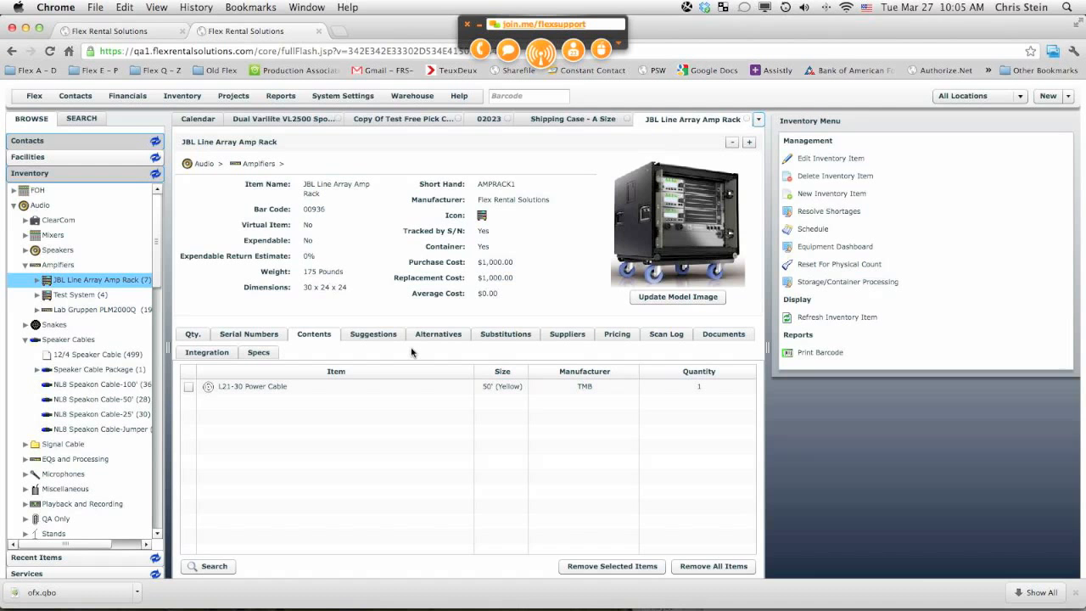
pyautogui.click(250, 335)
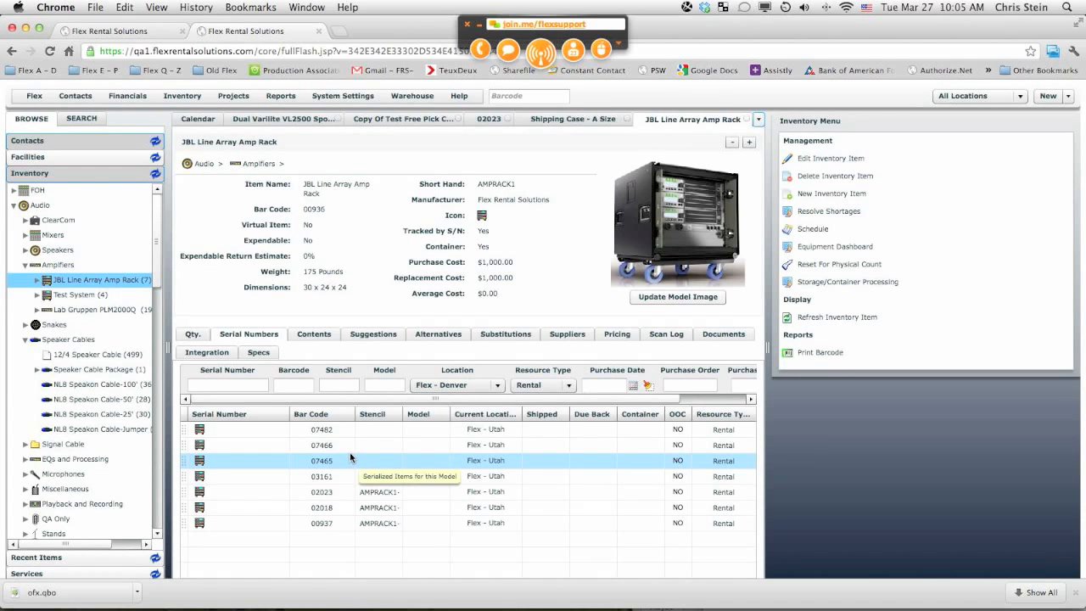
pyautogui.doubleClick(331, 477)
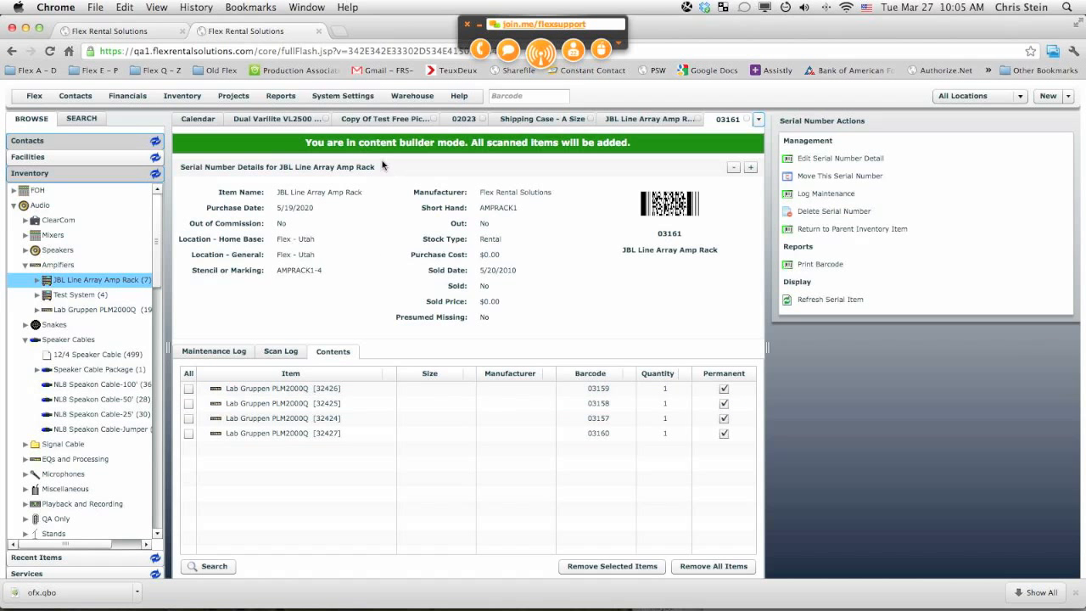
# Step: Return to the pull sheet and select the JBL Line Array Amp Rack and its power cable lines
pyautogui.click(373, 120)
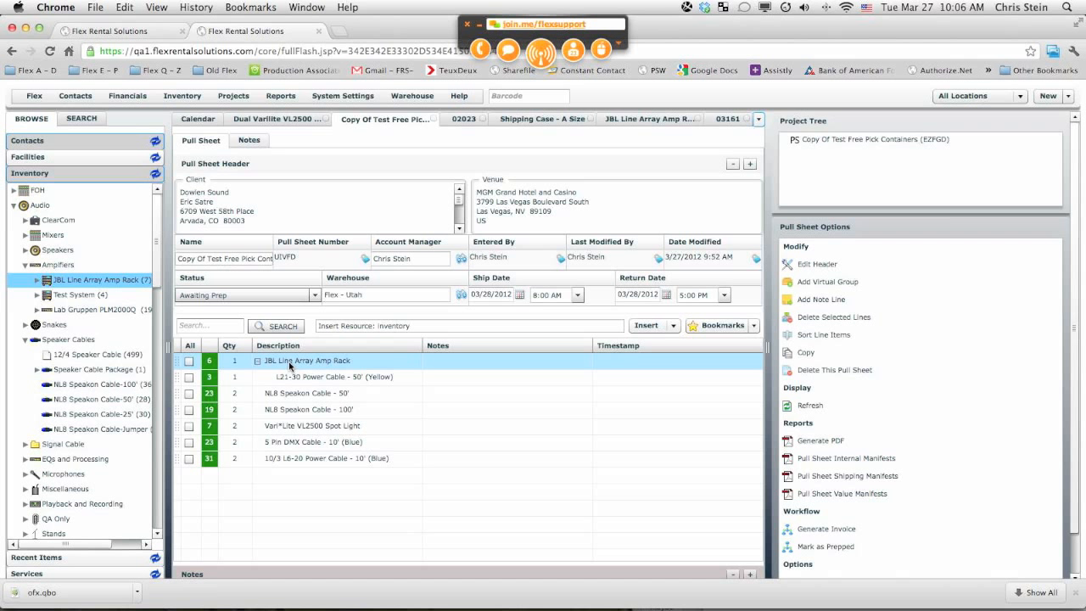
pyautogui.click(341, 378)
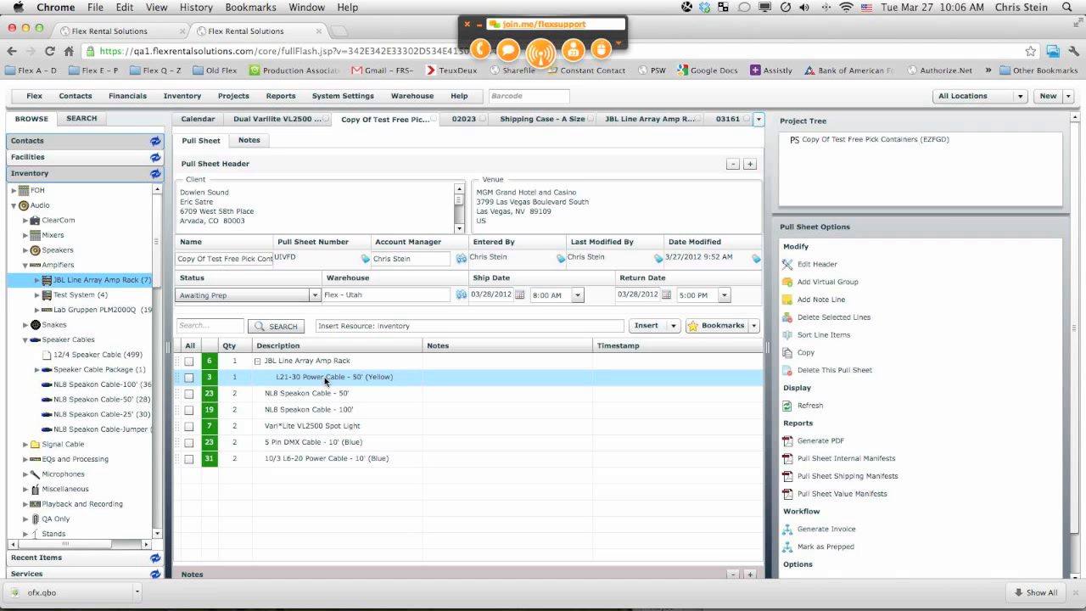
pyautogui.click(333, 365)
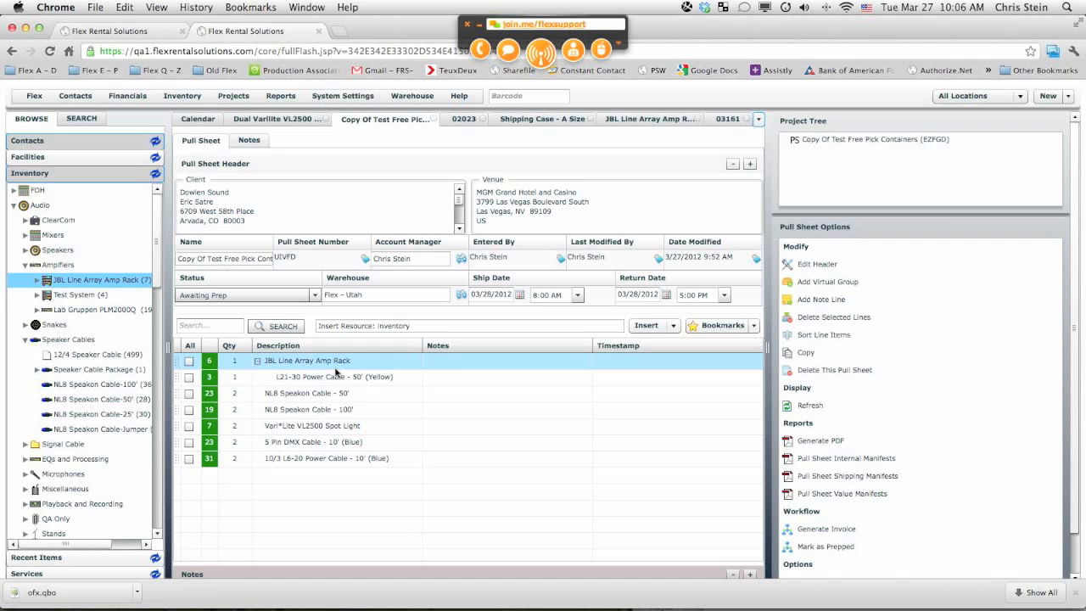
# Step: Open the Dual Varilite VL2500 Spot Case item and review its structure and availability settings in the edit form
pyautogui.click(106, 281)
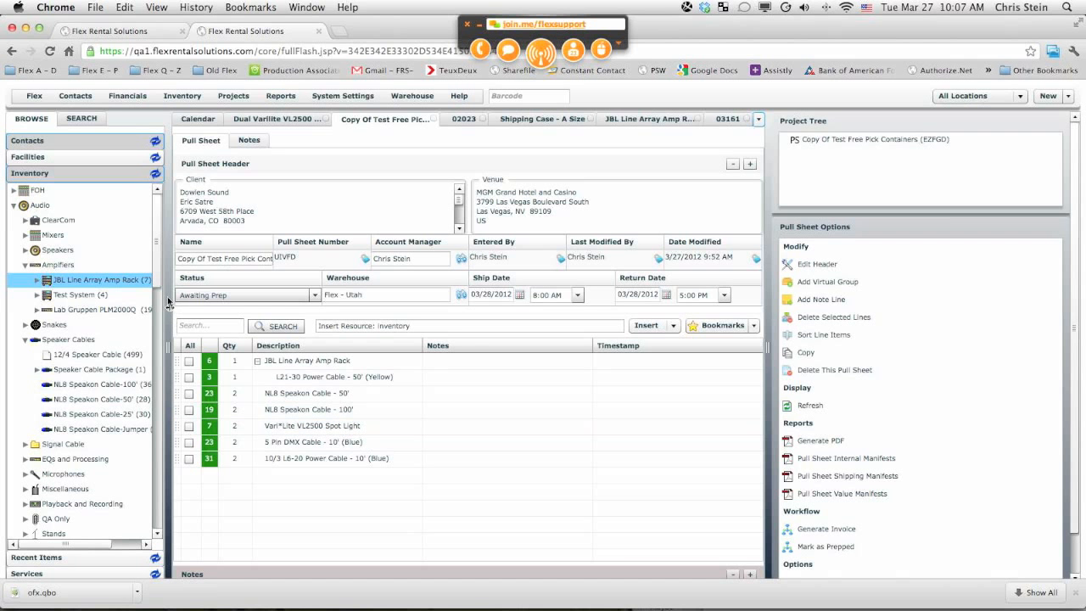
pyautogui.moveTo(158, 269); pyautogui.dragTo(156, 388)
pyautogui.moveTo(155, 433); pyautogui.dragTo(141, 520)
pyautogui.click(97, 500)
pyautogui.click(73, 477)
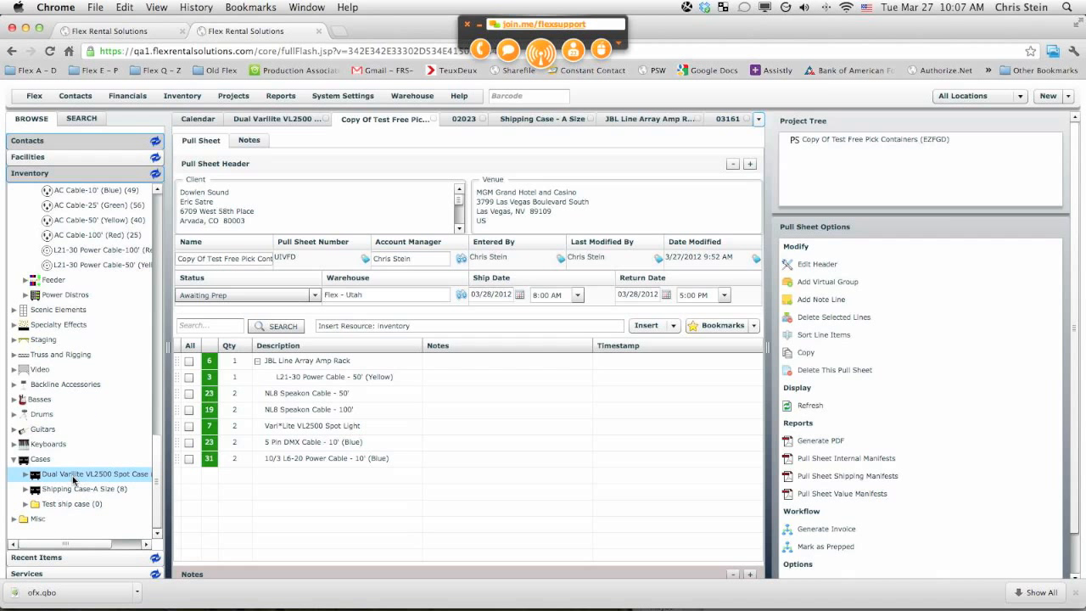
pyautogui.click(96, 476)
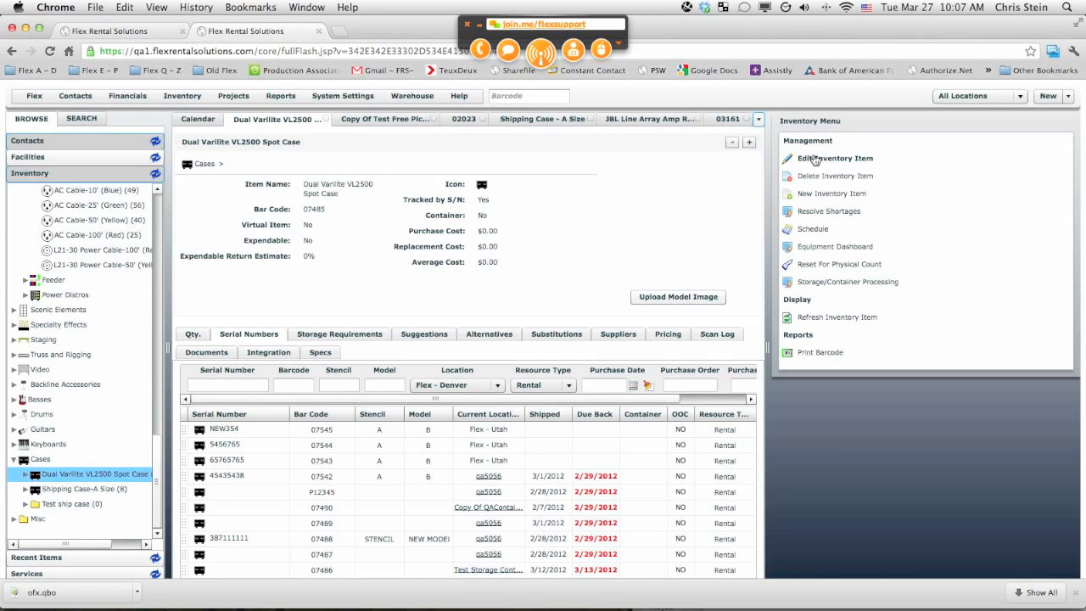
pyautogui.click(814, 161)
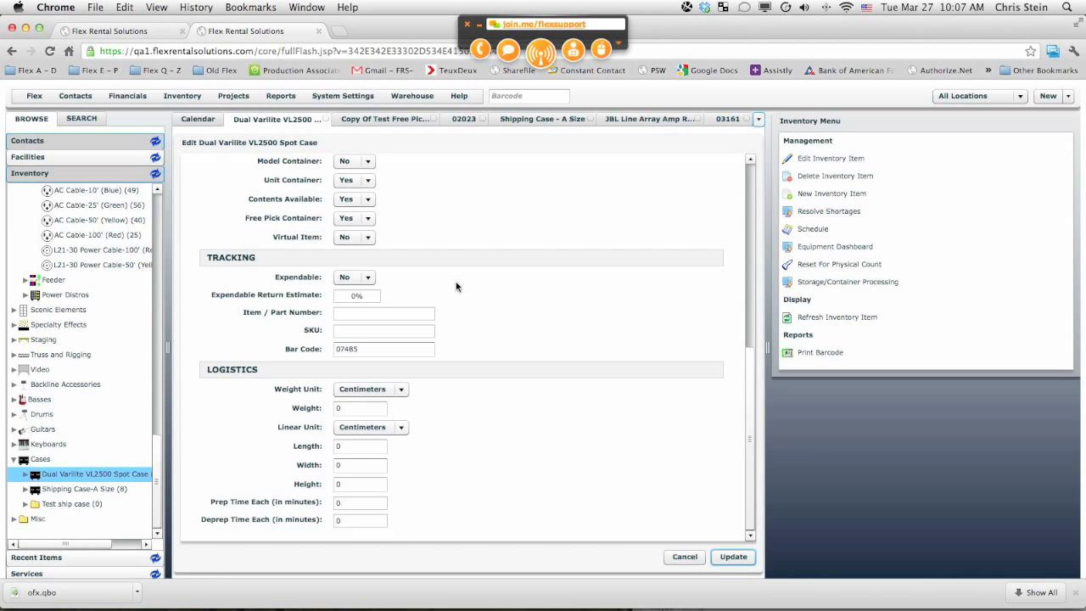
pyautogui.moveTo(753, 367); pyautogui.dragTo(755, 310)
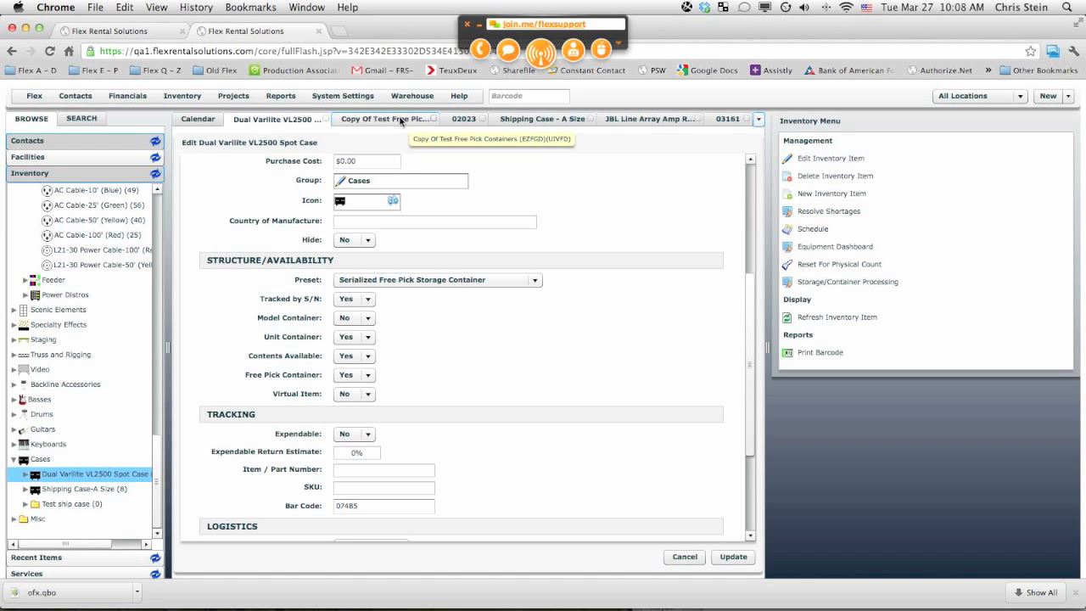
# Step: Compare the pull sheet with the spot case's serial numbers, opening serial 5456765 to see its contents
pyautogui.click(400, 122)
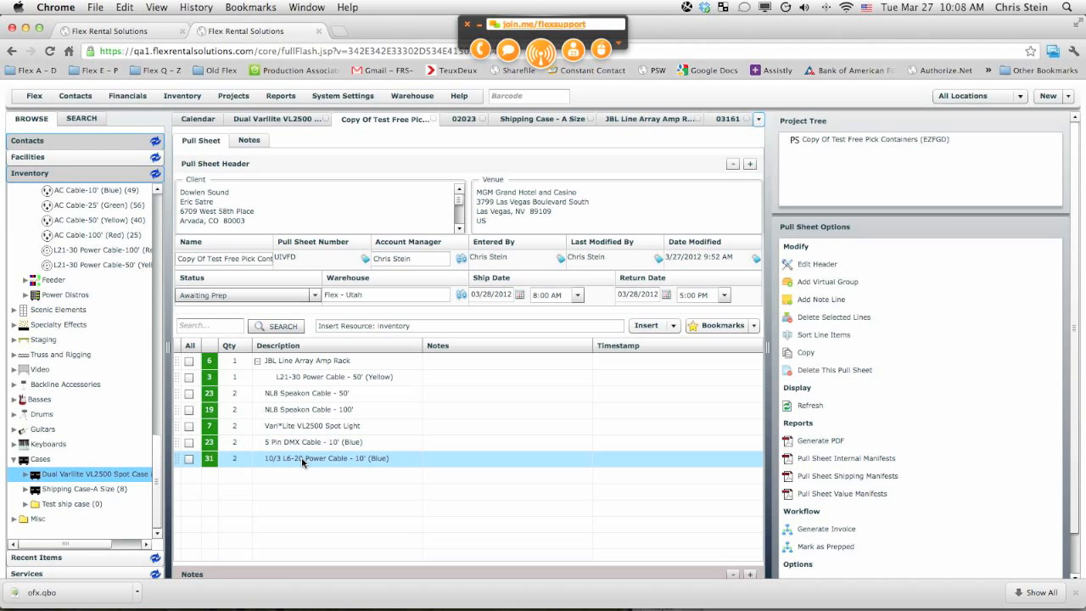
pyautogui.click(276, 121)
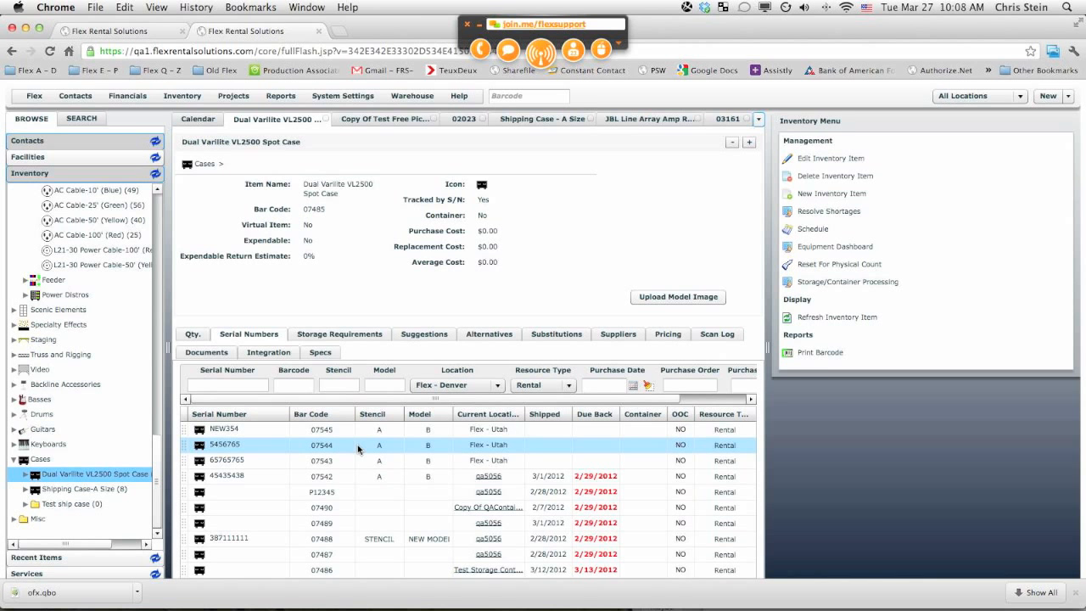
pyautogui.click(331, 447)
pyautogui.doubleClick(330, 443)
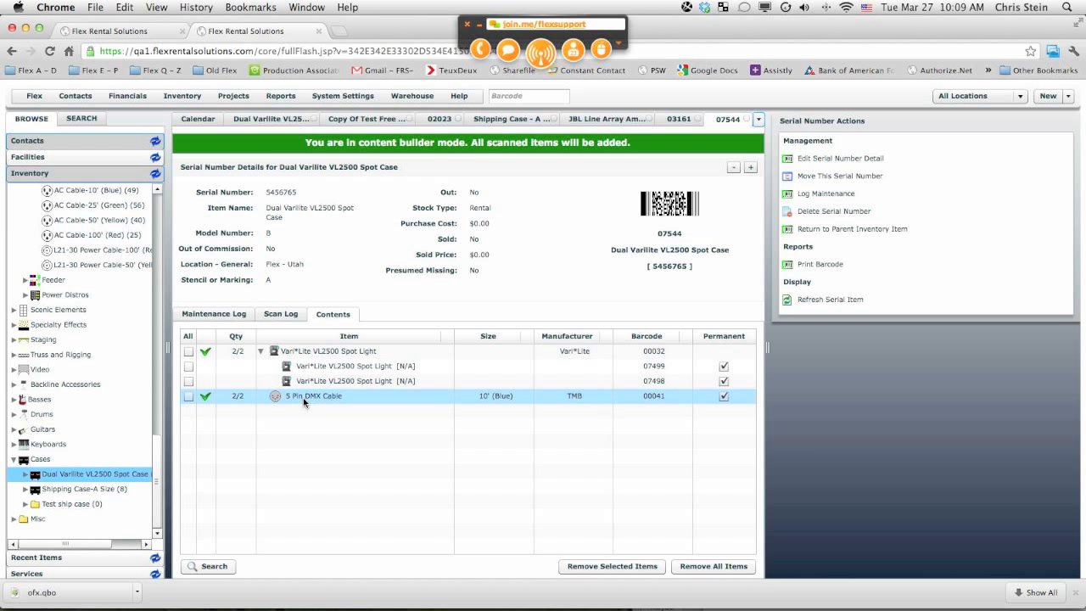
pyautogui.click(349, 124)
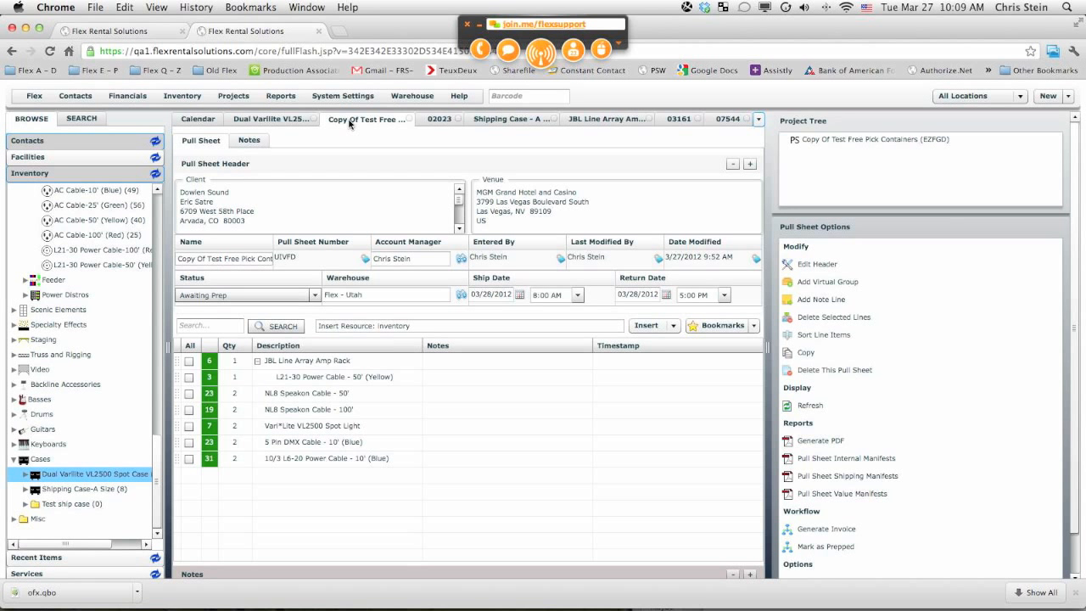
# Step: Select each line on the pull sheet in turn to examine its items
pyautogui.click(371, 362)
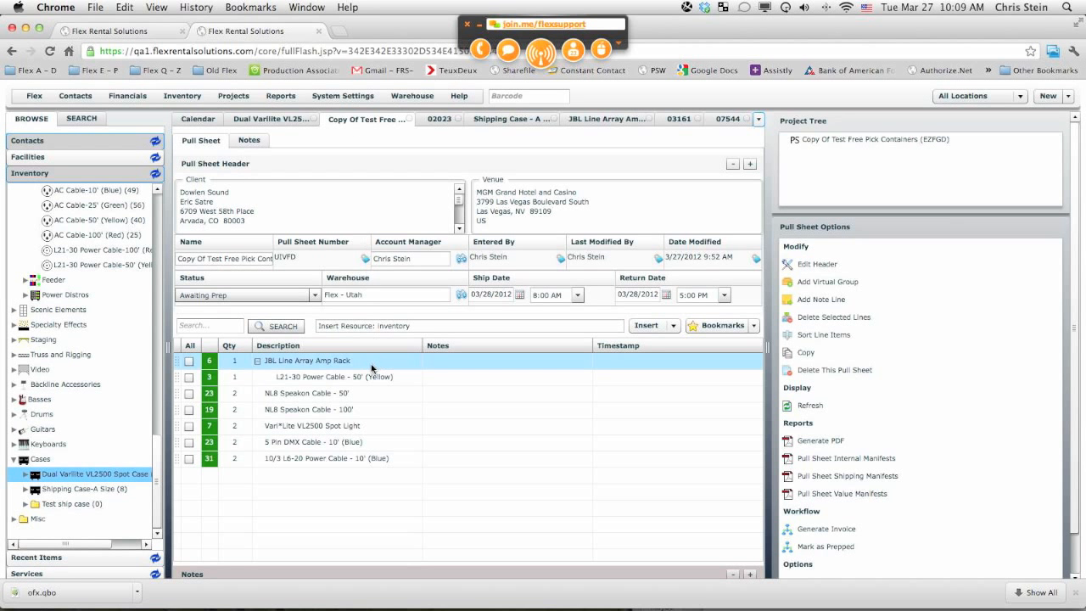
pyautogui.click(298, 378)
pyautogui.click(276, 394)
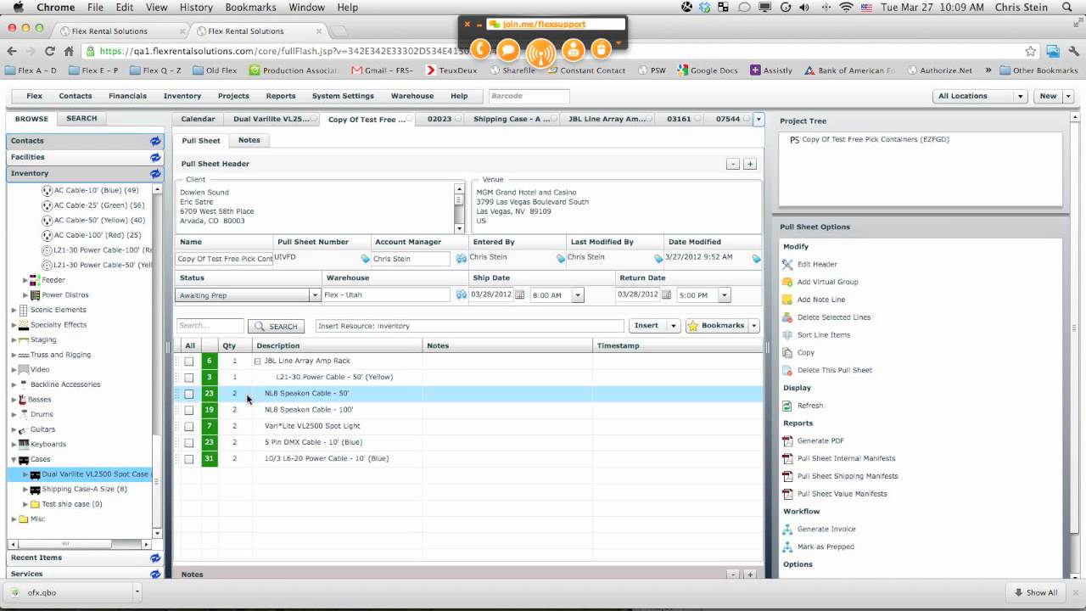
pyautogui.click(305, 410)
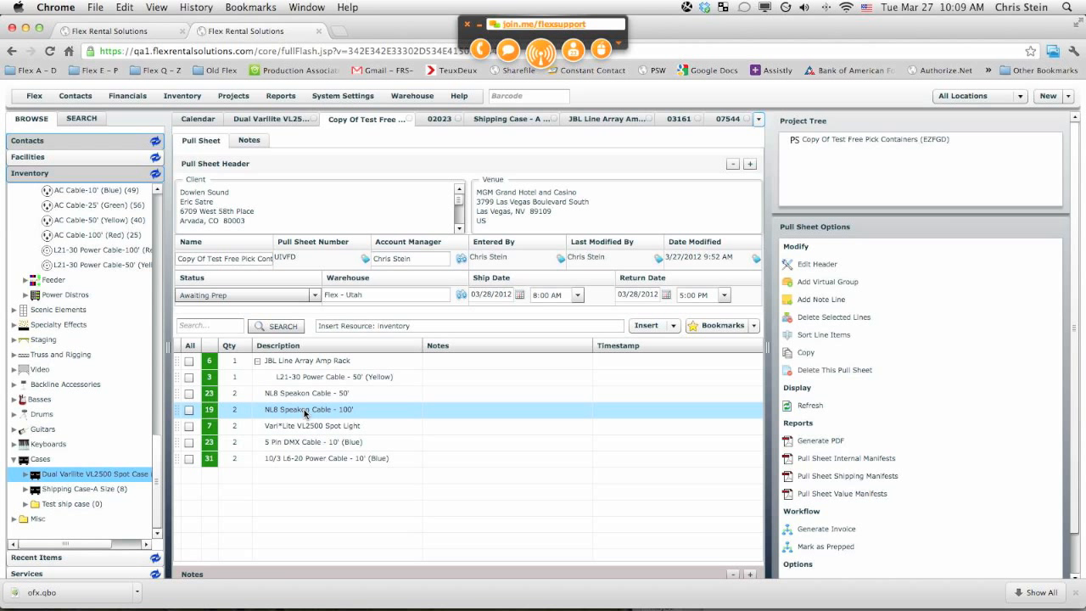
pyautogui.click(304, 427)
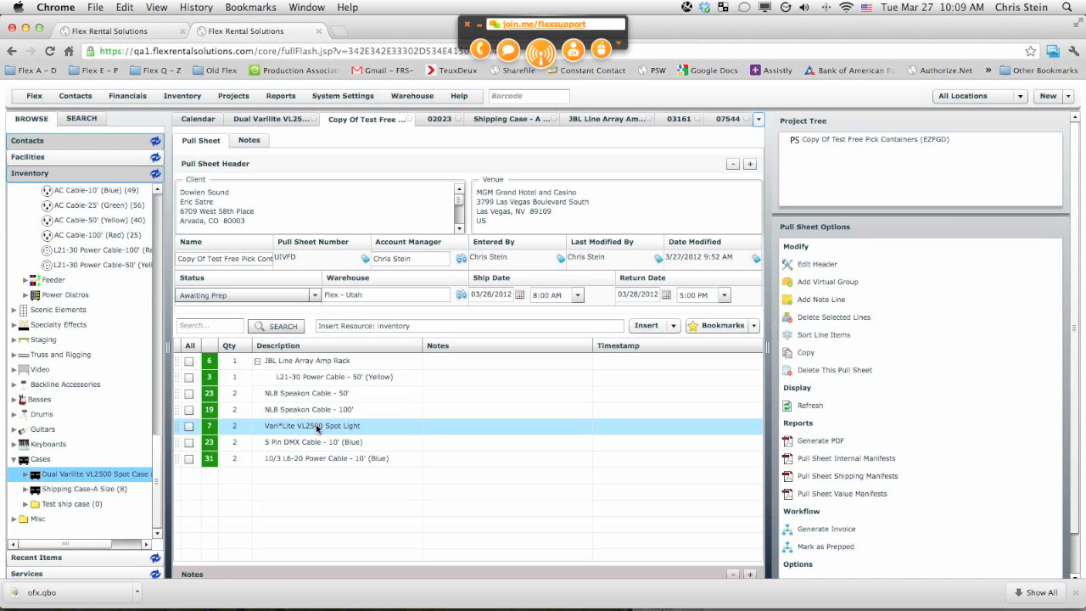
pyautogui.click(320, 461)
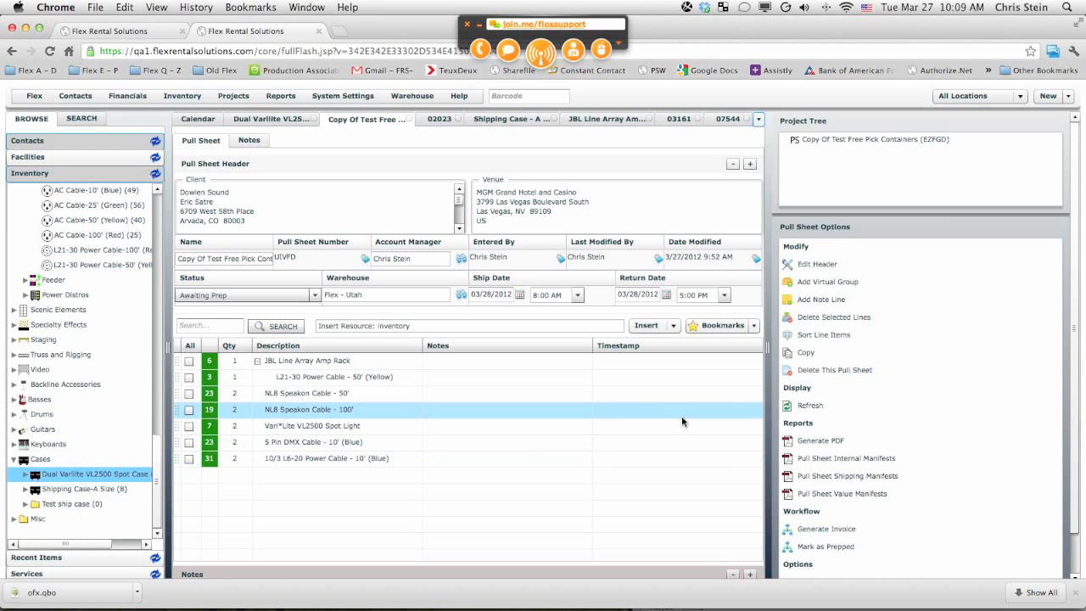
# Step: Open the prep screen for the copied free pick containers pull sheet and look over its line items
pyautogui.scroll(-1, 840, 475)
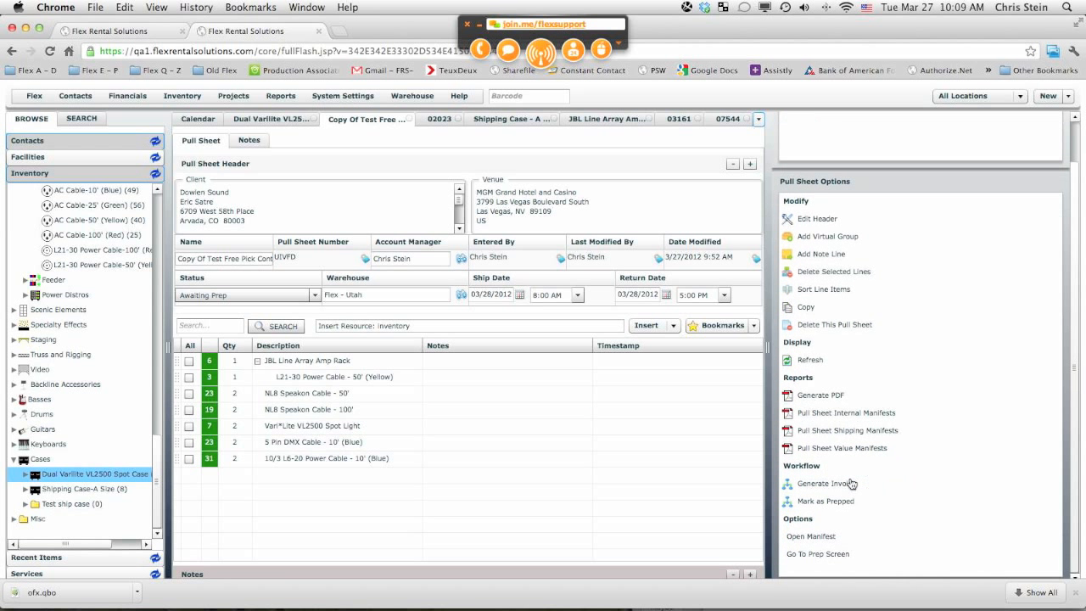
pyautogui.click(823, 556)
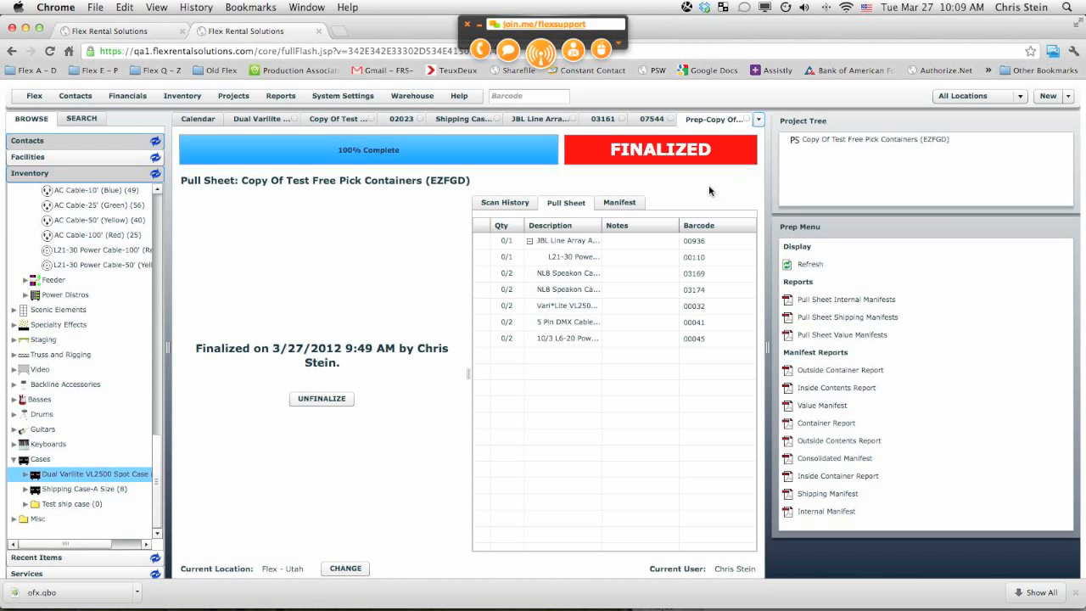
pyautogui.click(640, 272)
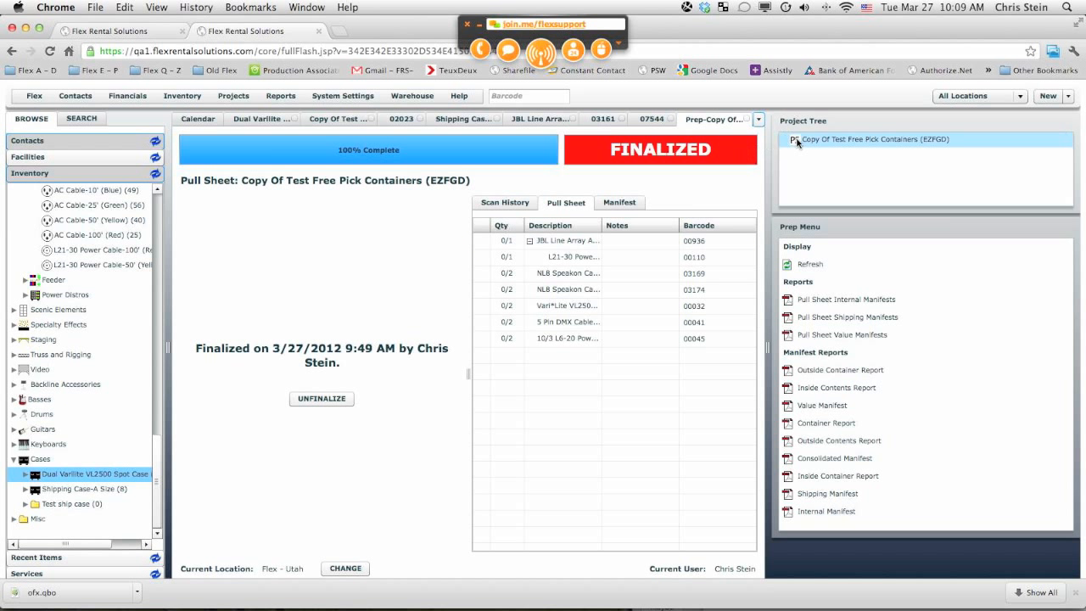
# Step: Create a new pull sheet named "New Test" with ship and return dates of 03/28/2012
pyautogui.click(1056, 96)
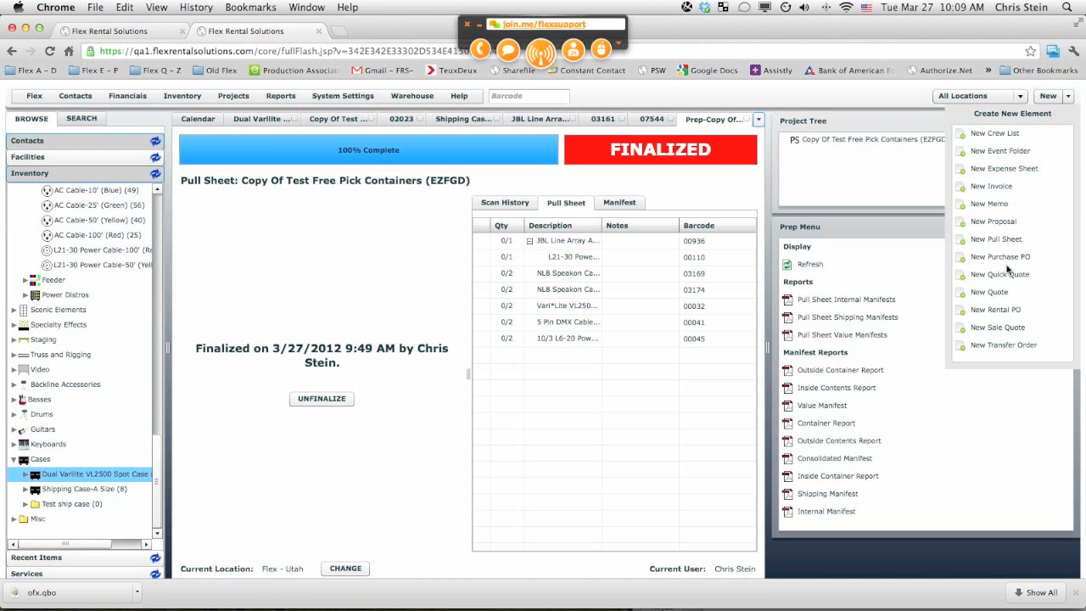
pyautogui.click(1000, 240)
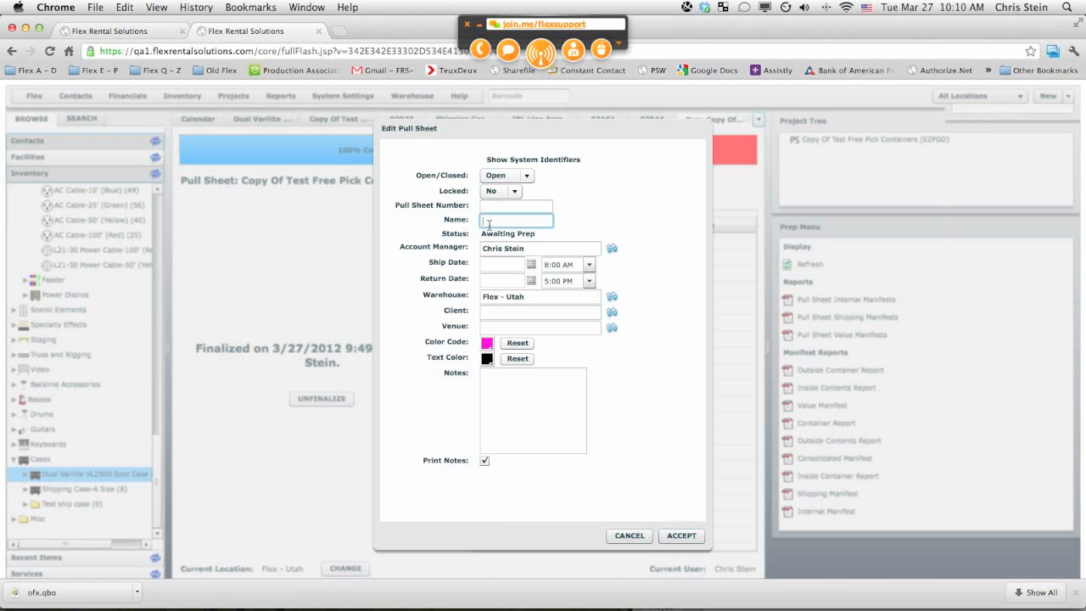
pyautogui.write('N')
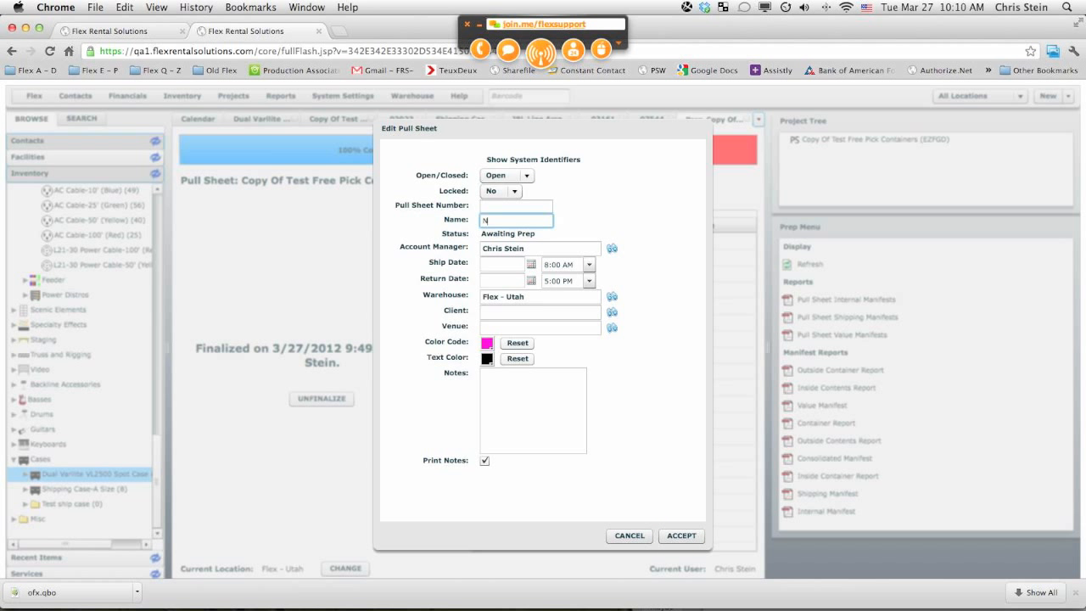
pyautogui.write('ew Test')
pyautogui.click(532, 265)
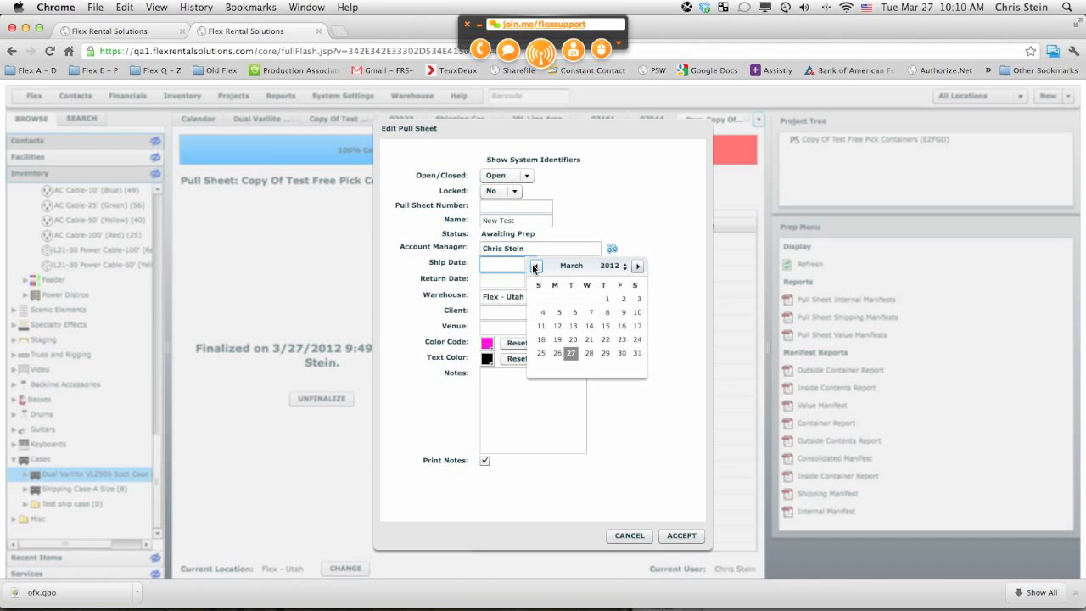
pyautogui.click(590, 353)
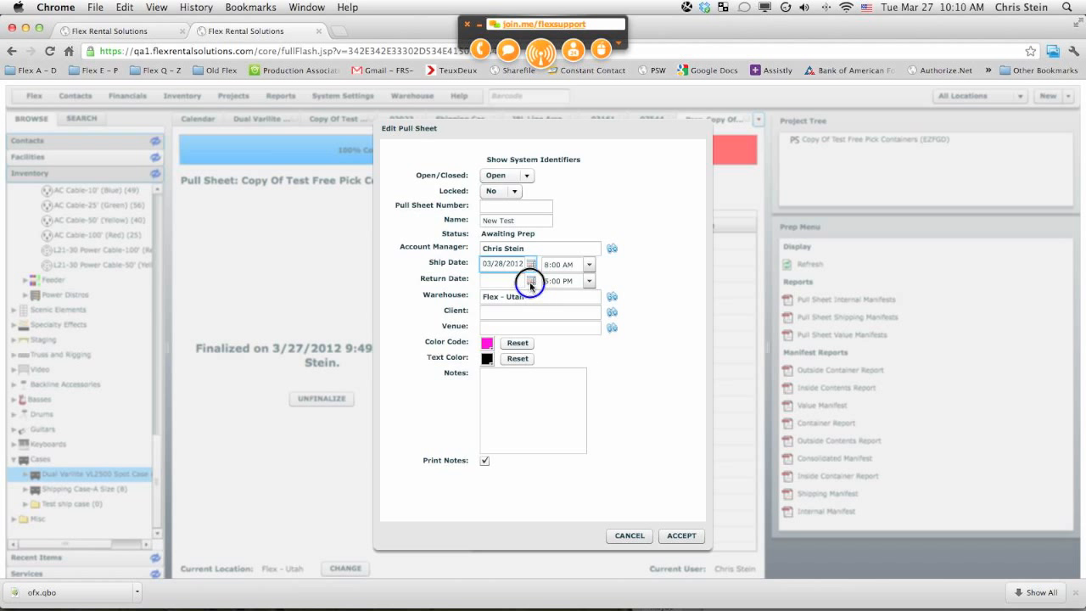
pyautogui.click(531, 280)
pyautogui.click(586, 371)
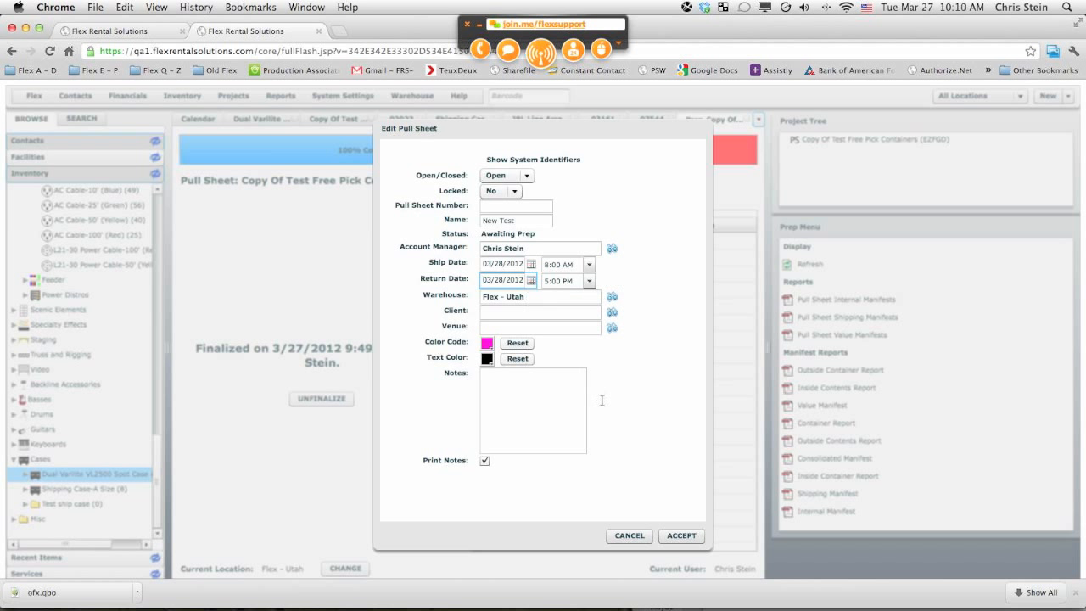
pyautogui.click(683, 536)
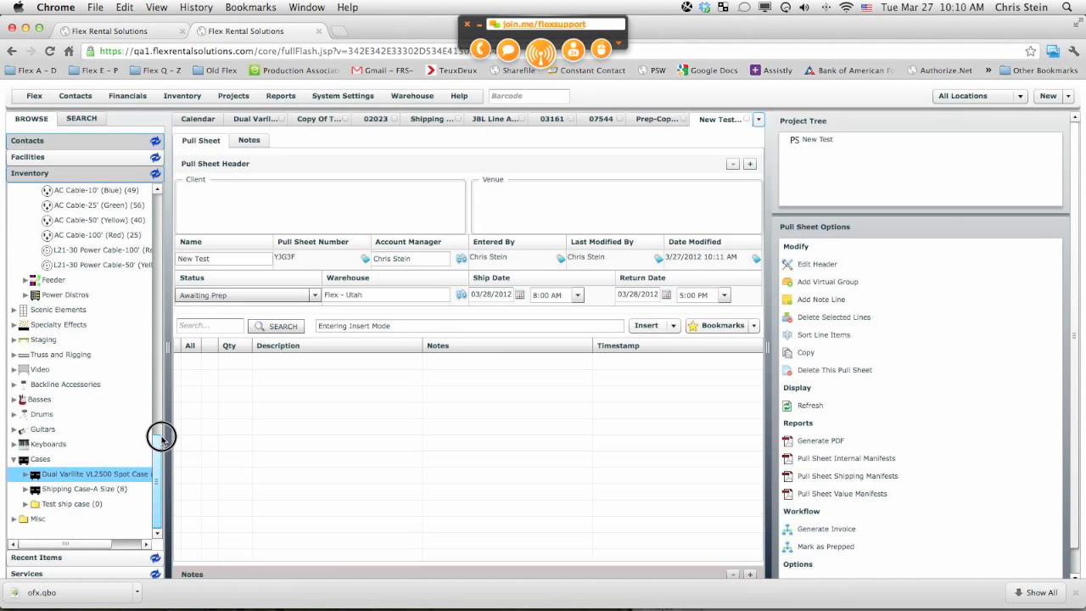
# Step: Add the JBL Line Array Amp Rack from the inventory tree to the new pull sheet
pyautogui.moveTo(162, 436); pyautogui.dragTo(161, 236)
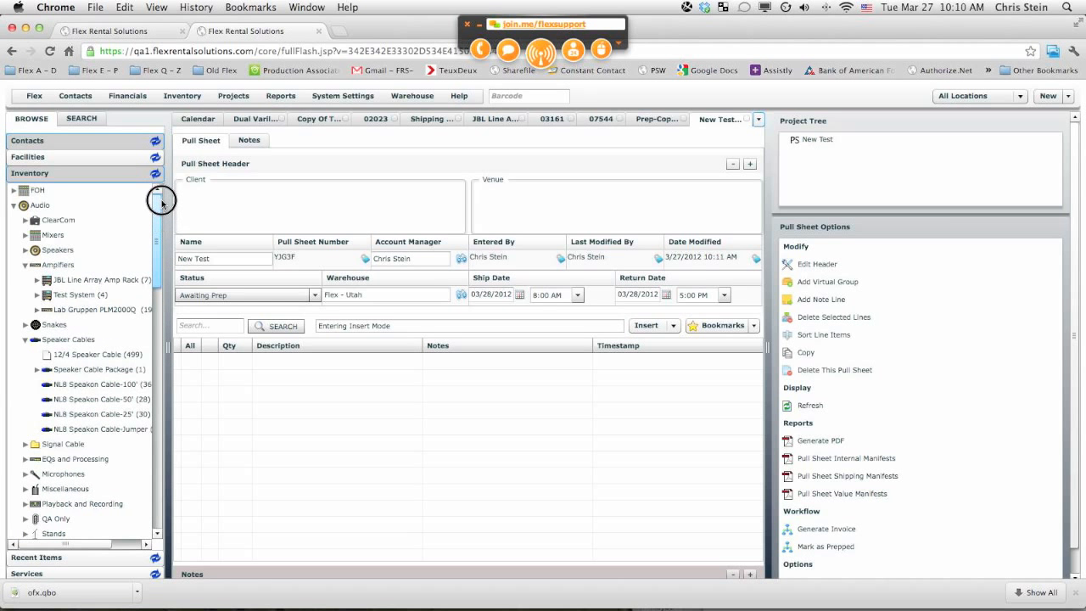
pyautogui.moveTo(93, 279); pyautogui.dragTo(280, 387)
pyautogui.click(586, 371)
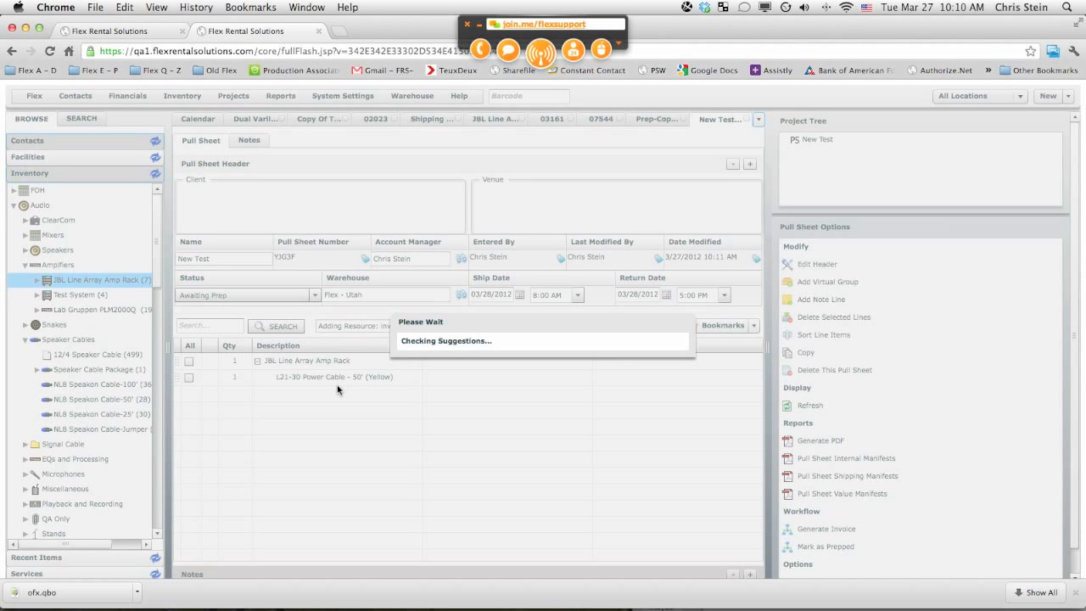
pyautogui.click(774, 436)
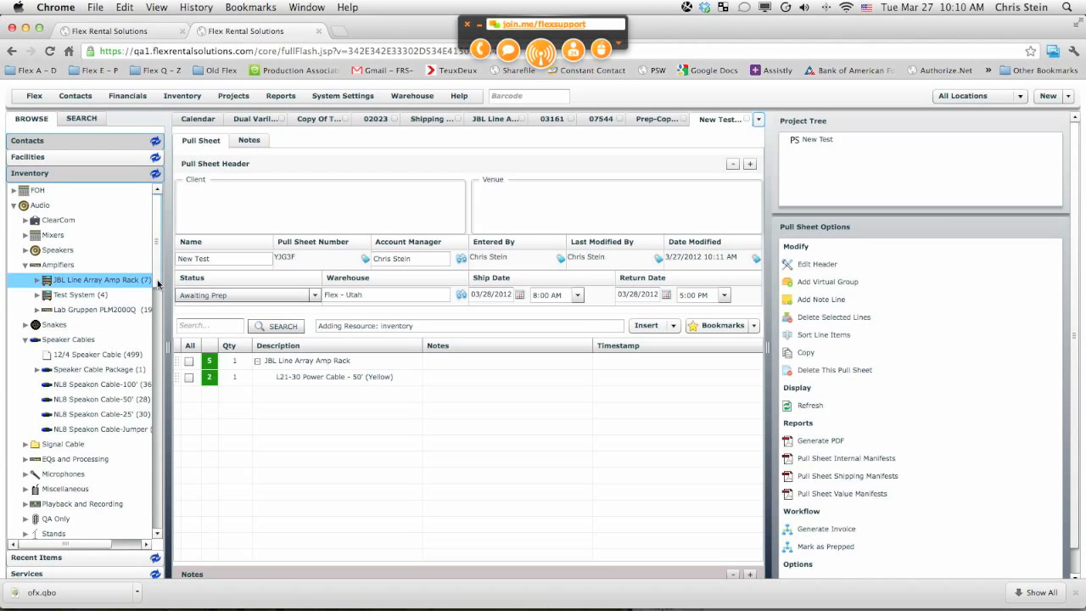
# Step: Add one NL8 Speakon Cable - 100' and one NL8 Speakon Cable - 50' to the pull sheet
pyautogui.scroll(-1, 157, 284)
pyautogui.moveTo(89, 370); pyautogui.dragTo(276, 409)
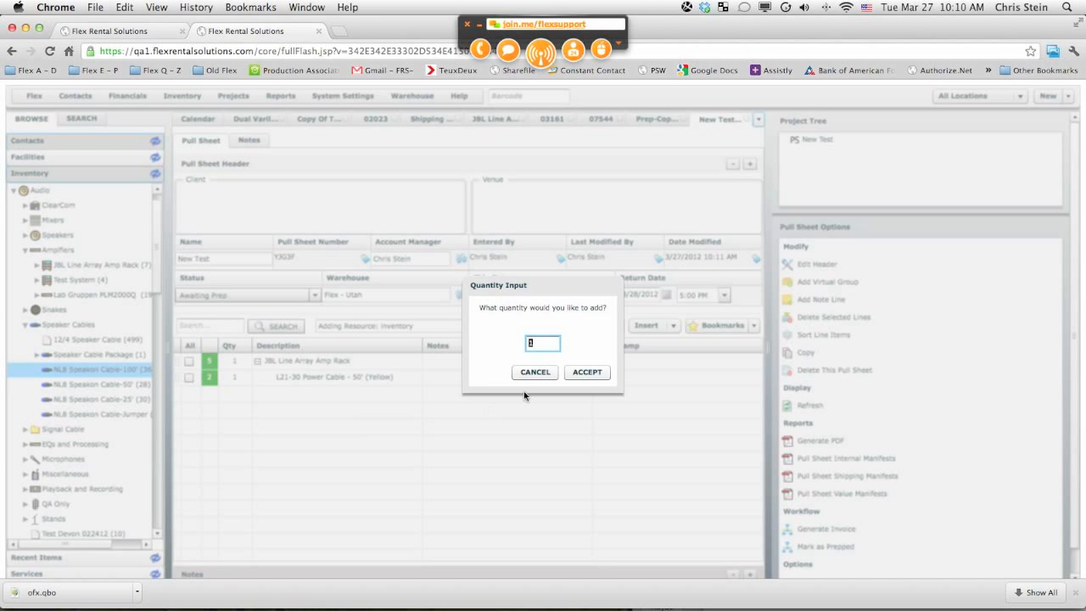
pyautogui.click(583, 373)
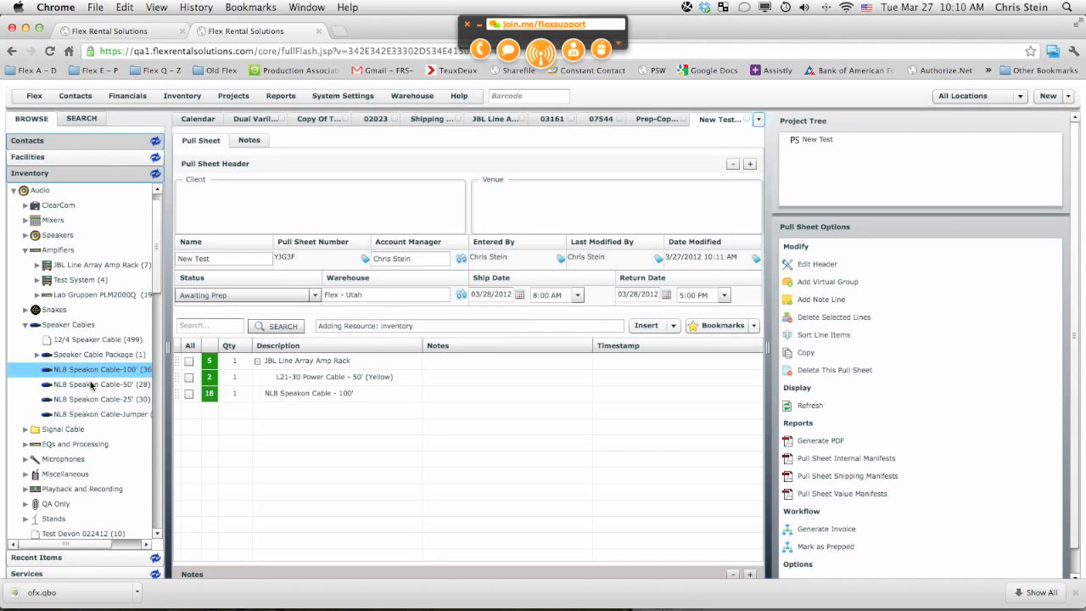
pyautogui.moveTo(91, 385); pyautogui.dragTo(266, 408)
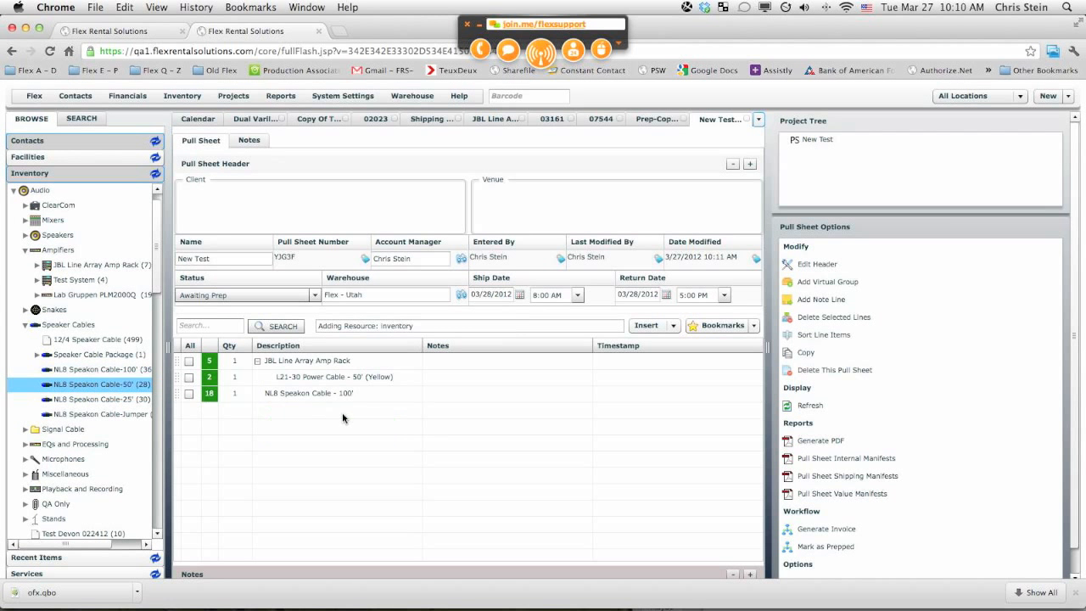
pyautogui.click(587, 373)
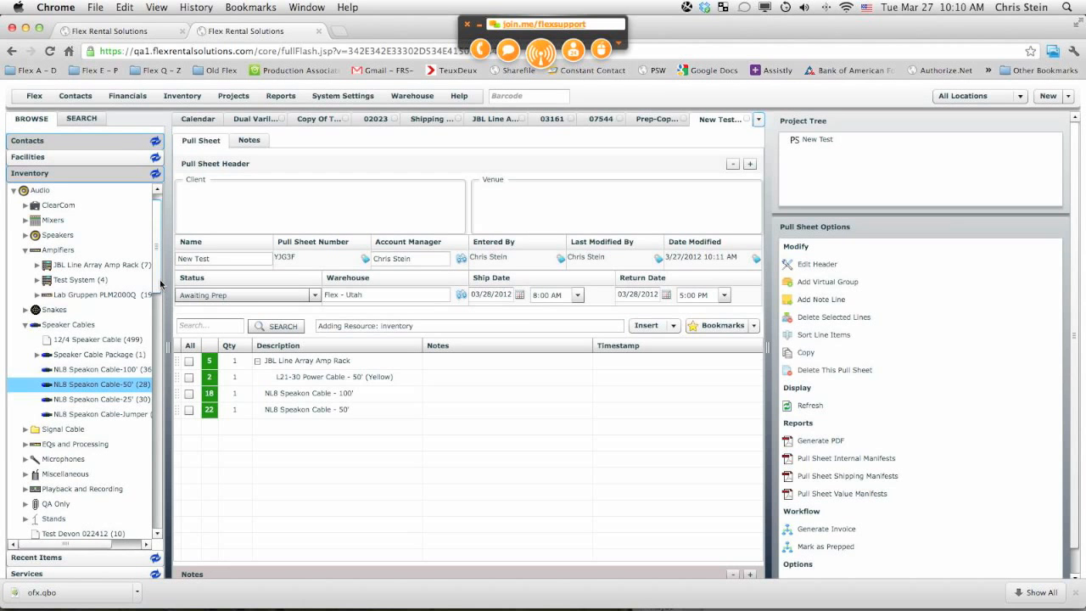
# Step: Add 2 Vari*Lite VL2500 Spot Lights, accepting the 5 Pin DMX Cable - 10' and 10/3 L6-20 Power Cable - 10' suggestions
pyautogui.moveTo(160, 285); pyautogui.dragTo(153, 390)
pyautogui.moveTo(95, 295); pyautogui.dragTo(304, 444)
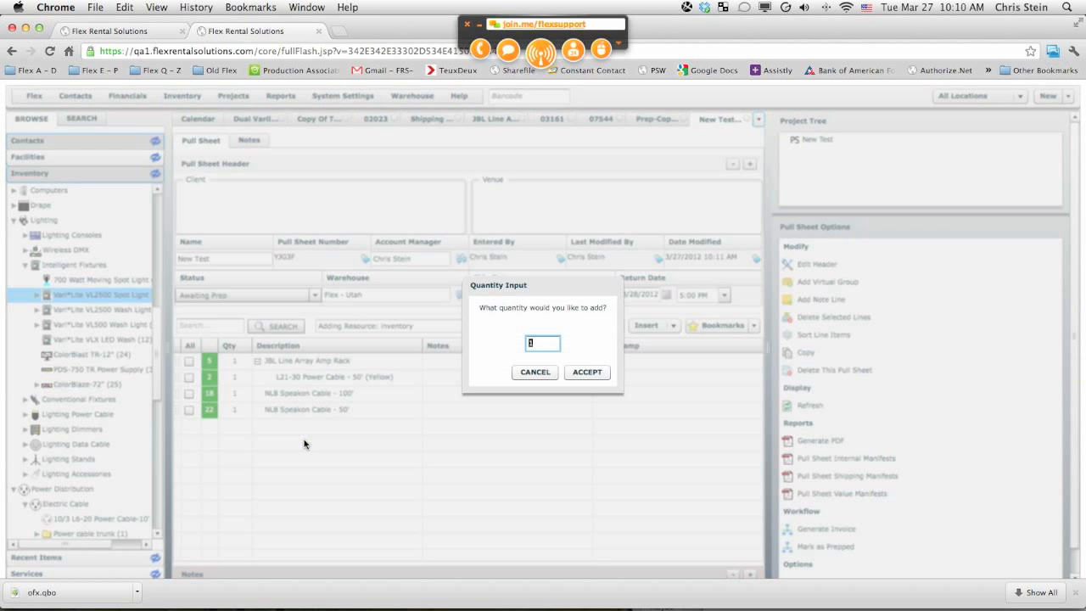
pyautogui.write('2')
pyautogui.click(587, 371)
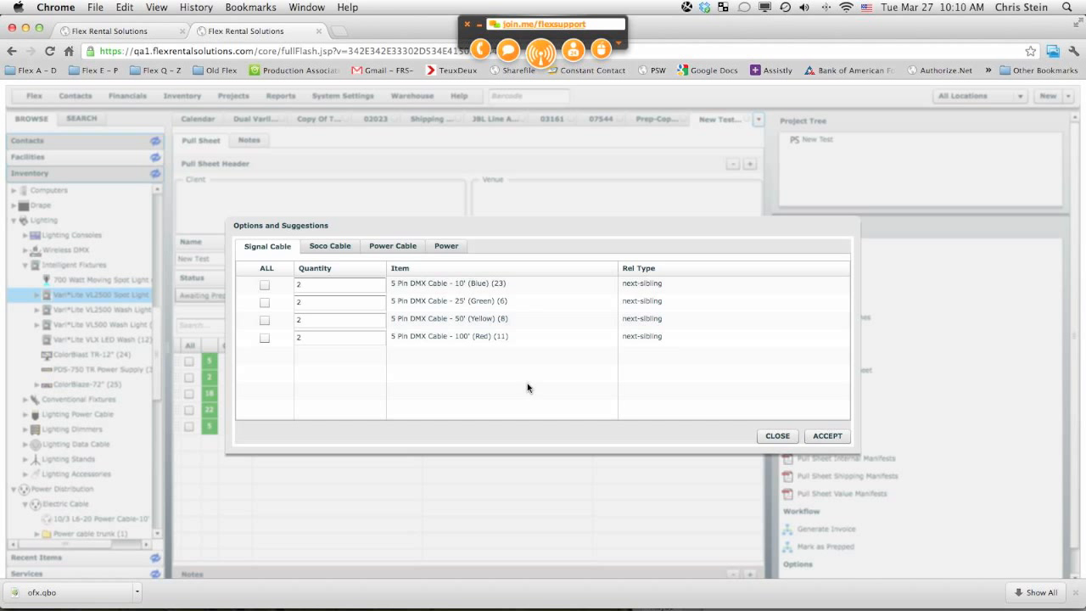
pyautogui.click(265, 286)
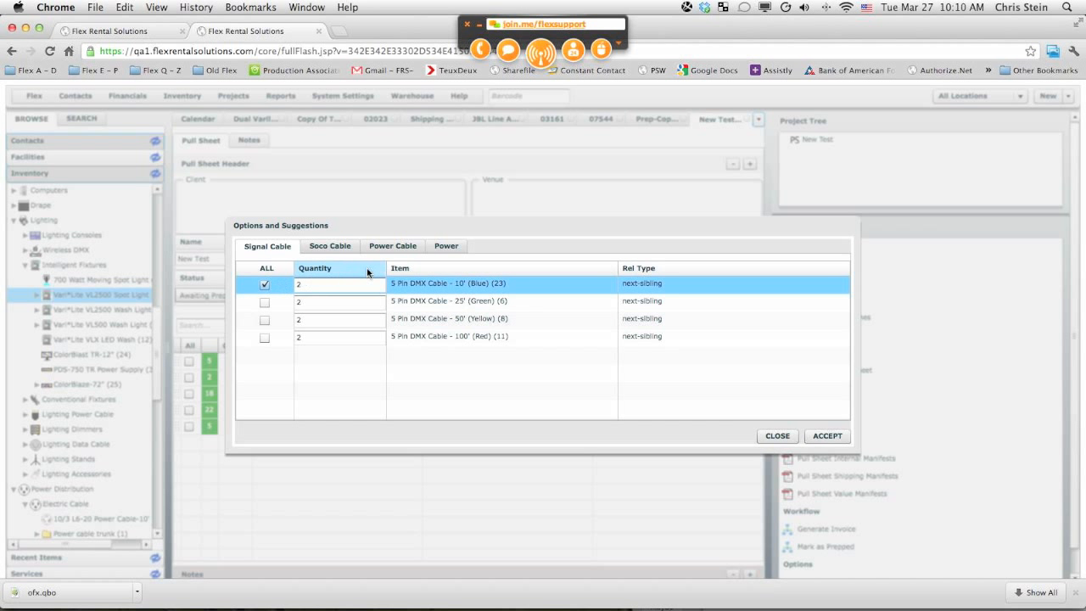
pyautogui.click(395, 247)
pyautogui.click(261, 285)
pyautogui.click(827, 435)
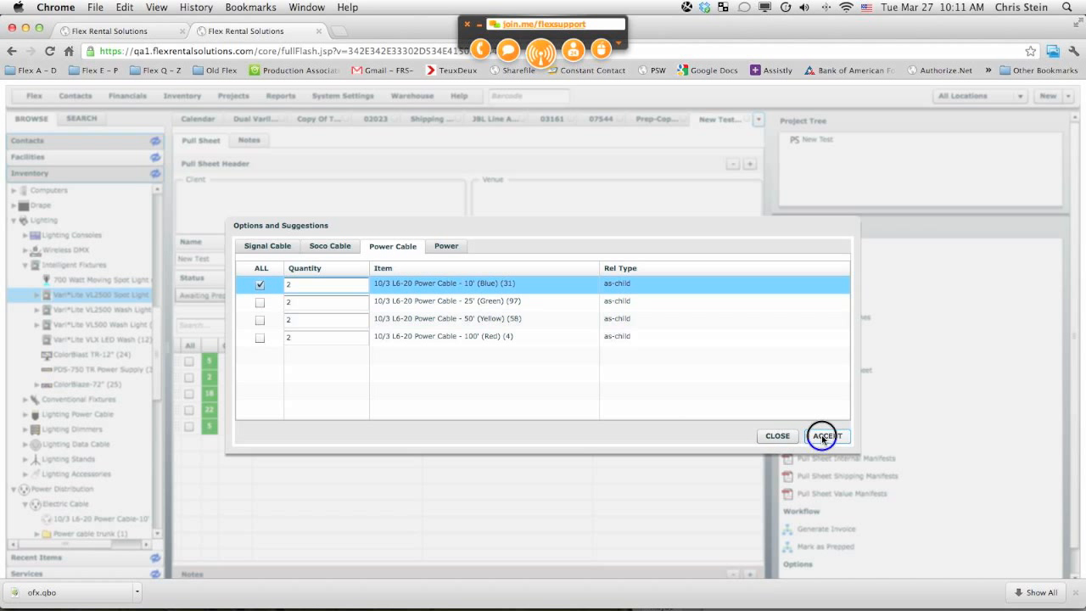
# Step: Move the 10/3 L6-20 power cable line to the end of the list and clear the DMX cable line's note
pyautogui.click(258, 427)
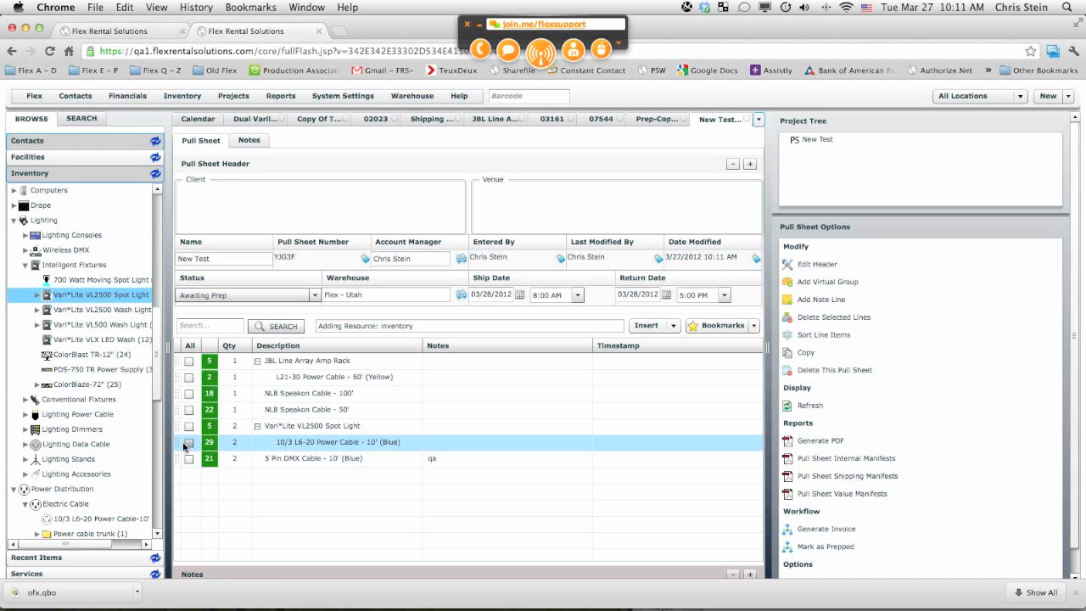
pyautogui.moveTo(173, 443); pyautogui.dragTo(218, 475)
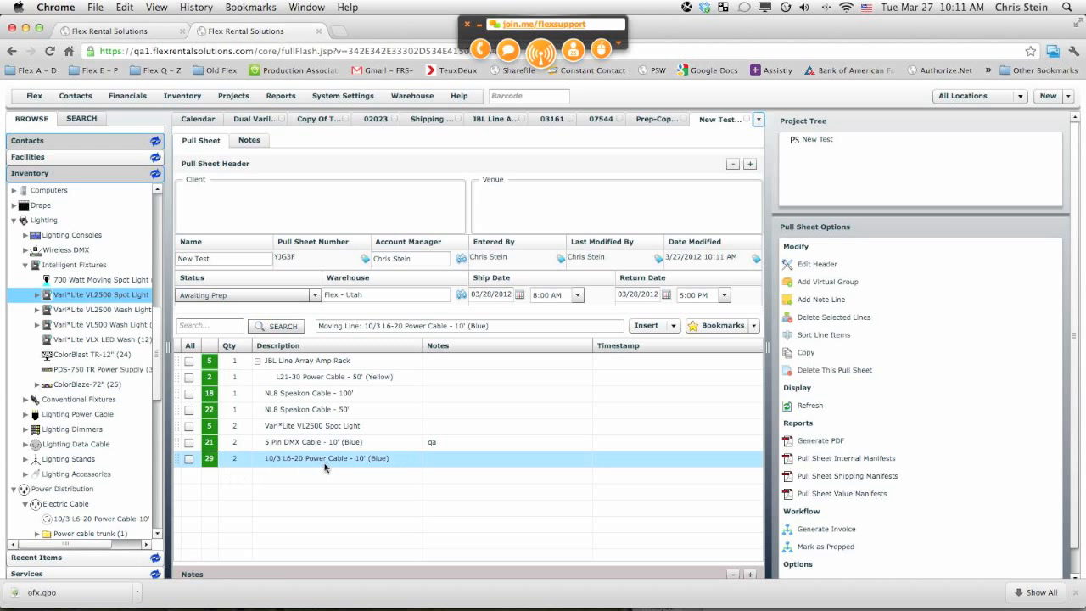
pyautogui.click(440, 443)
pyautogui.click(440, 442)
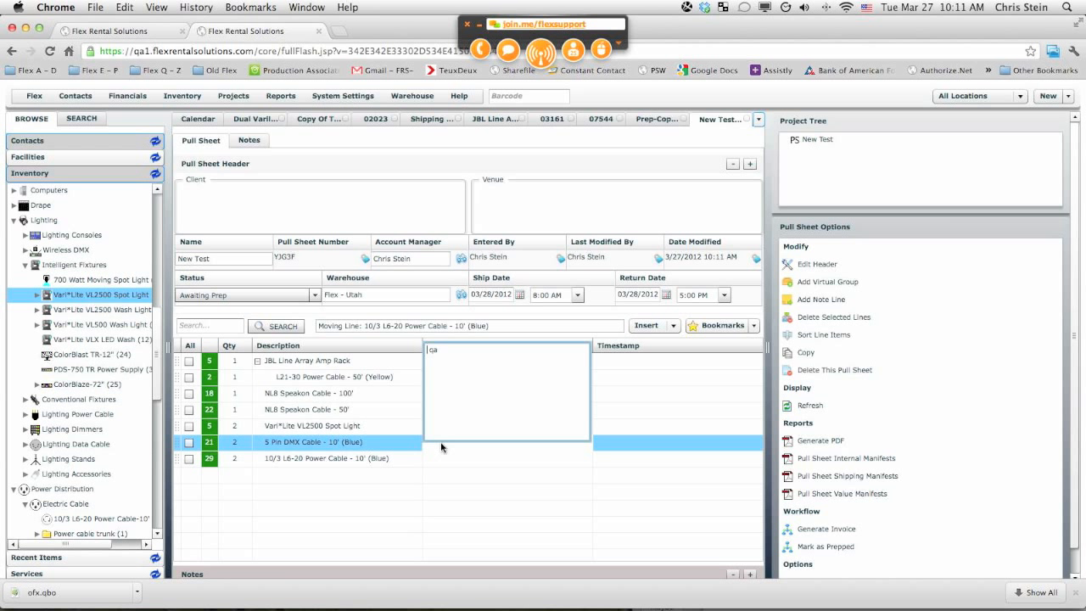
pyautogui.moveTo(445, 352); pyautogui.dragTo(408, 339)
pyautogui.click(483, 545)
# Step: Open the prep screen for New Test and scan the amp rack's barcode 02023
pyautogui.scroll(-1, 844, 550)
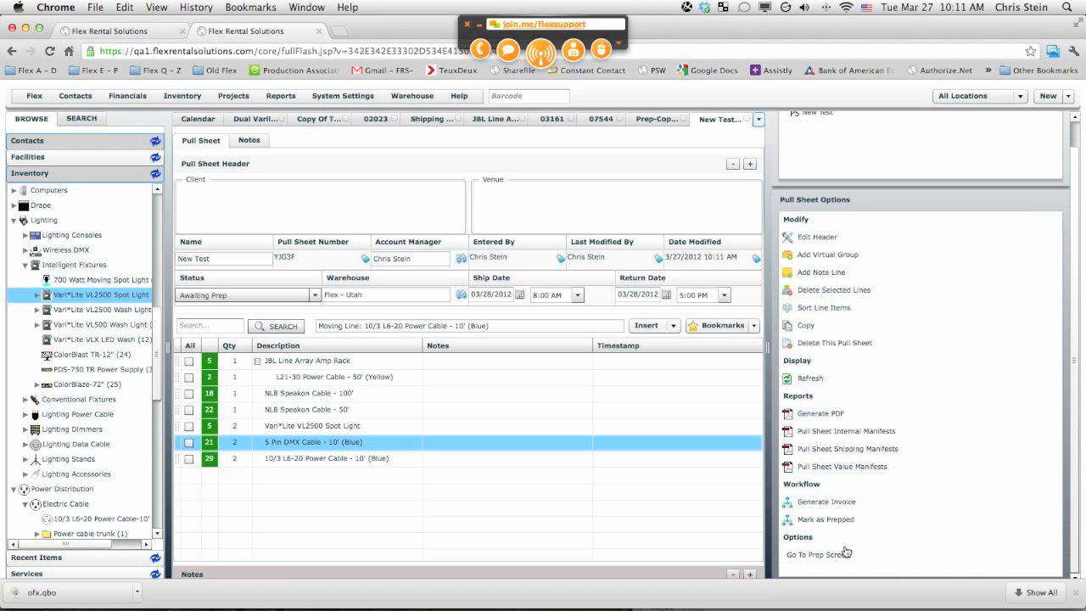
pyautogui.click(821, 555)
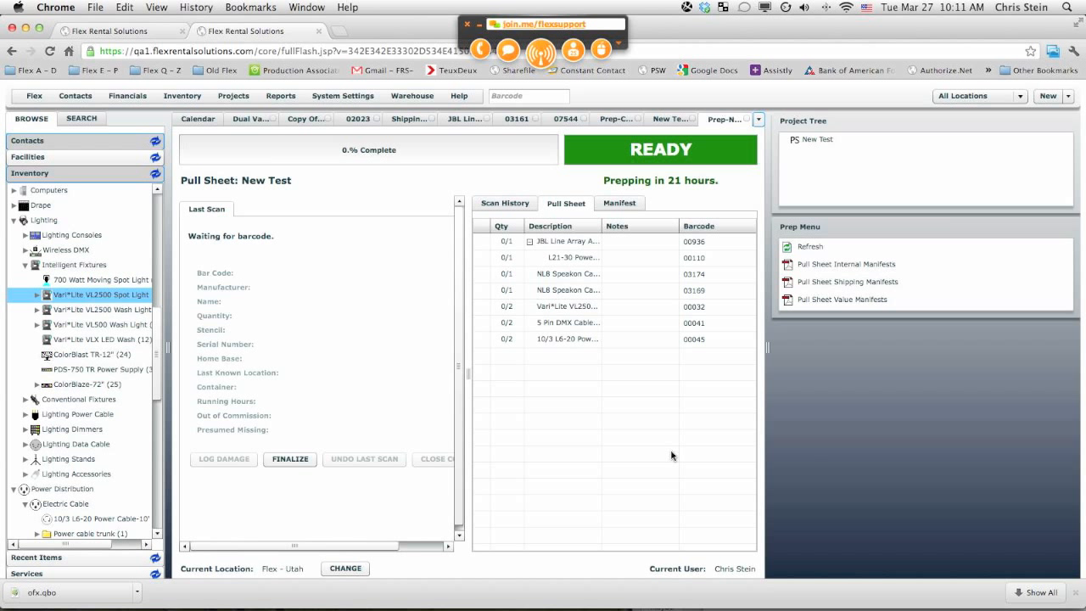
pyautogui.press('Return')
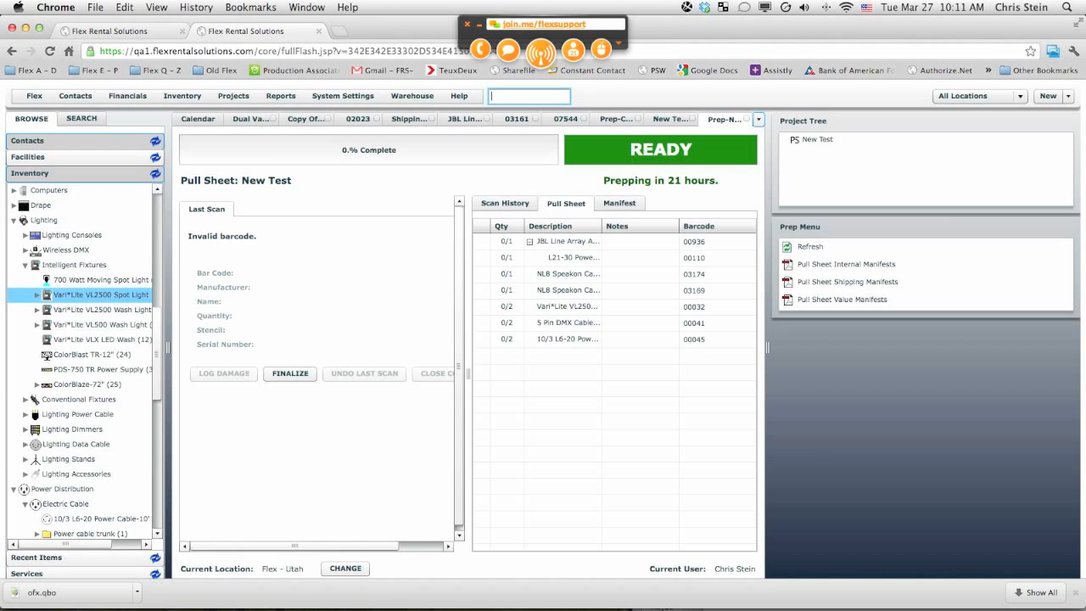
pyautogui.write('2')
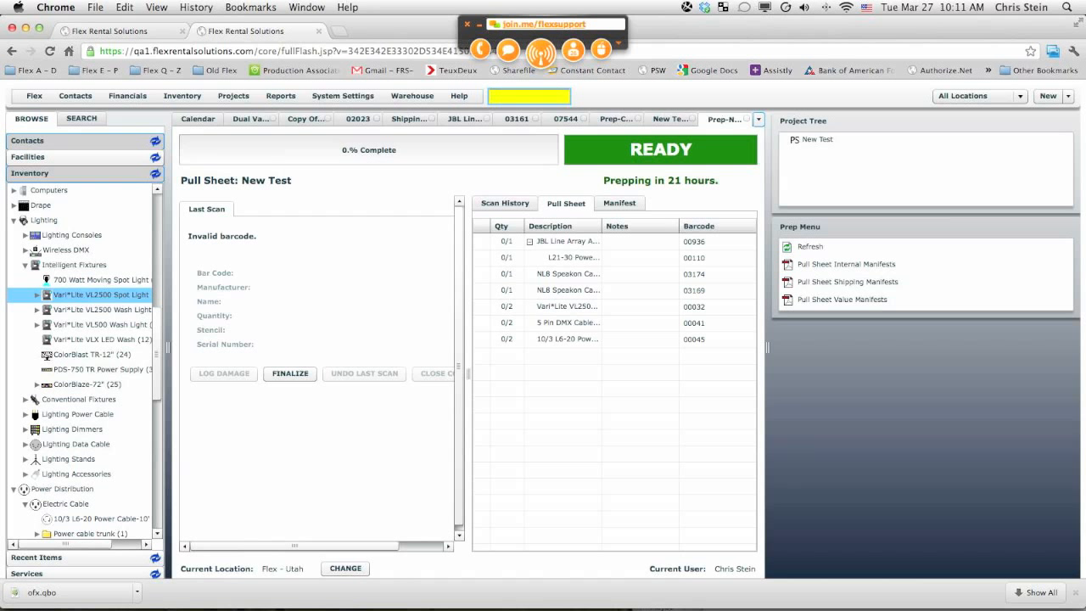
pyautogui.write('023')
pyautogui.press('Return')
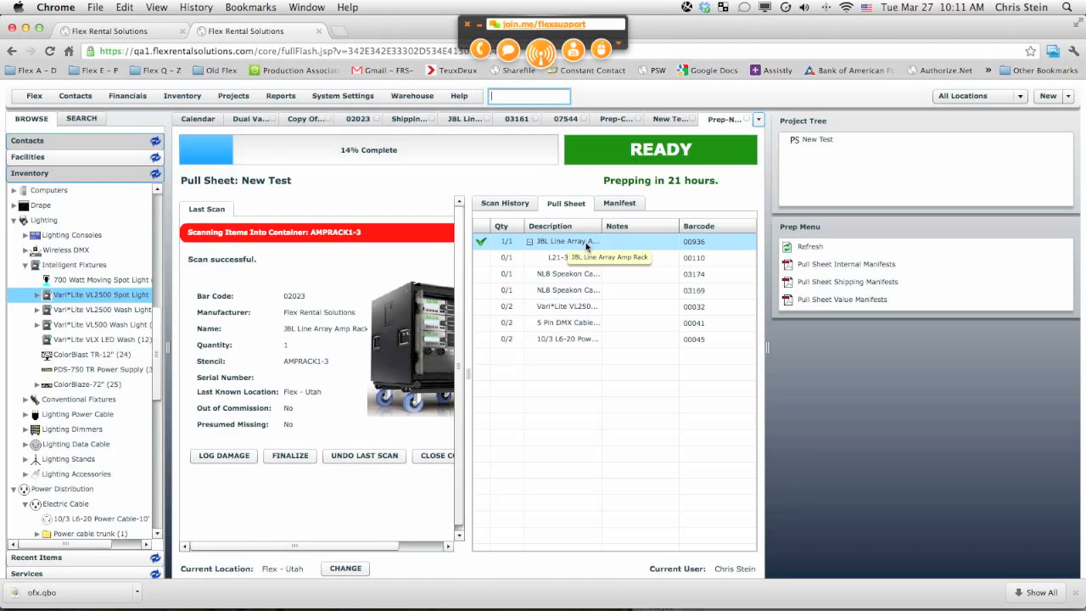
# Step: Check the manifest, then scan one L21-30 Power Cable - 50' (Yellow) into the amp rack container
pyautogui.click(618, 205)
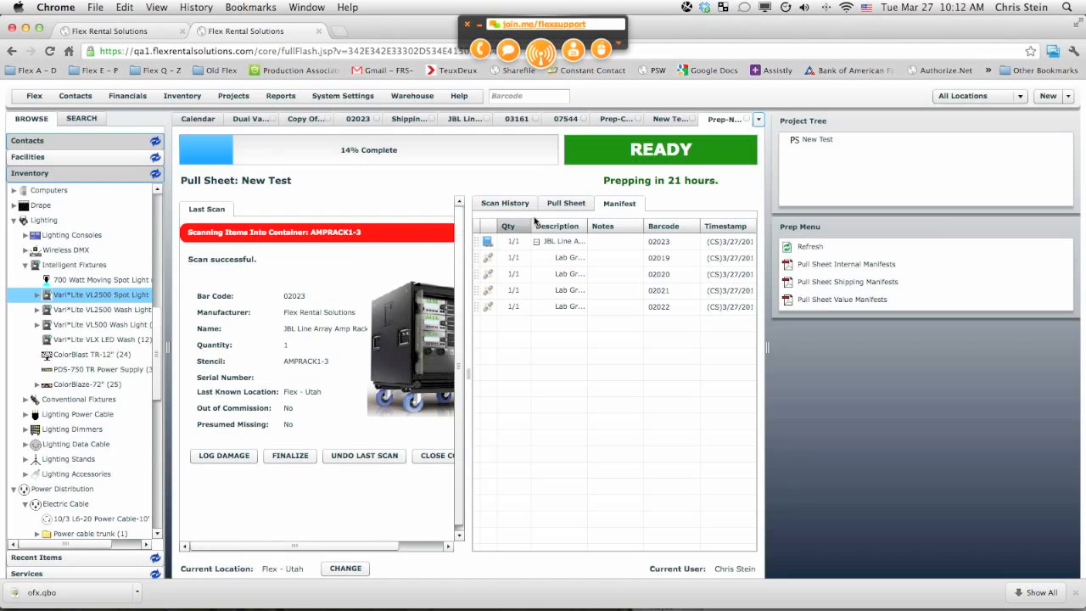
pyautogui.click(566, 204)
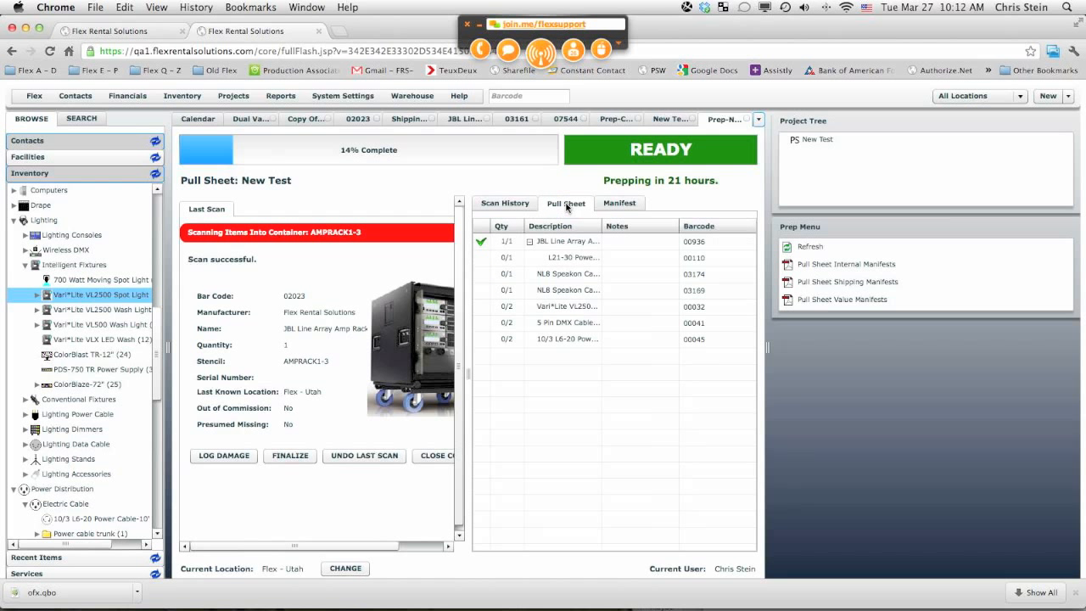
pyautogui.doubleClick(575, 257)
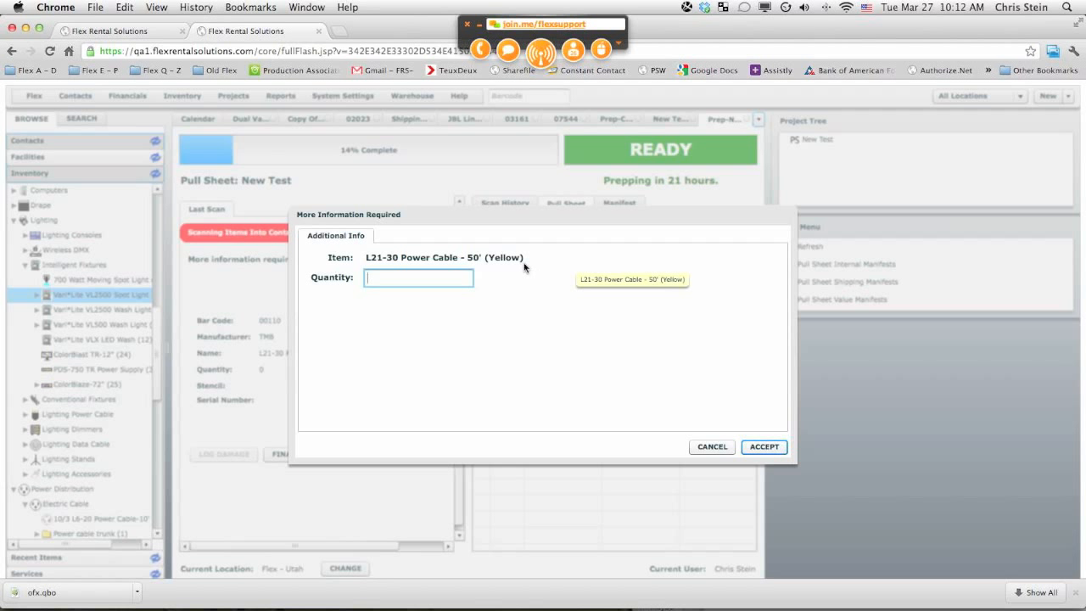
pyautogui.write('1')
pyautogui.press('Return')
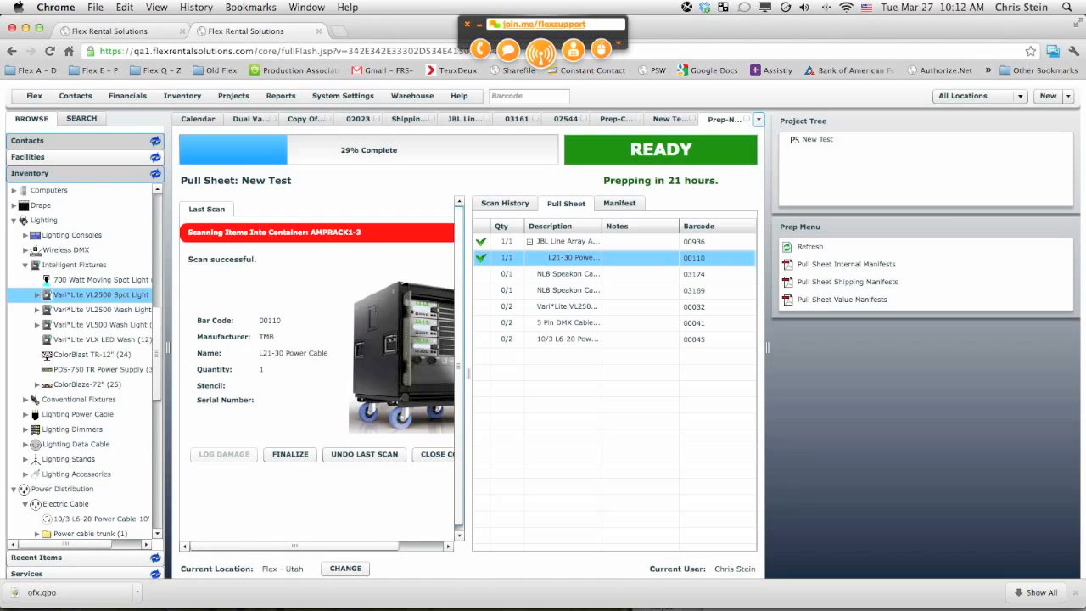
# Step: Scan barcode 02023 again to seal the amp rack container
pyautogui.click(516, 97)
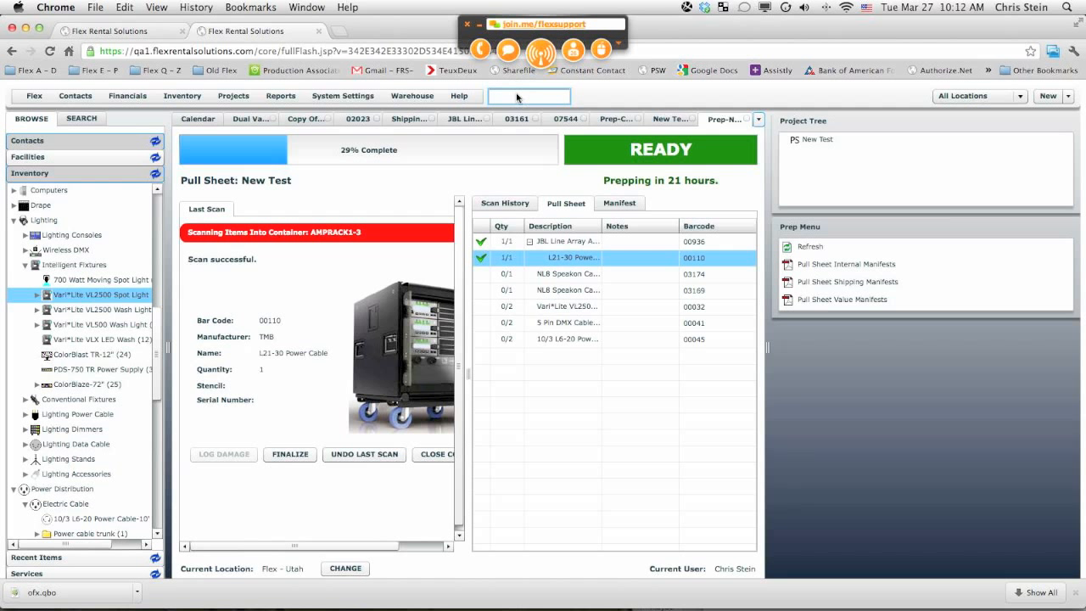
pyautogui.write('02023')
pyautogui.press('Return')
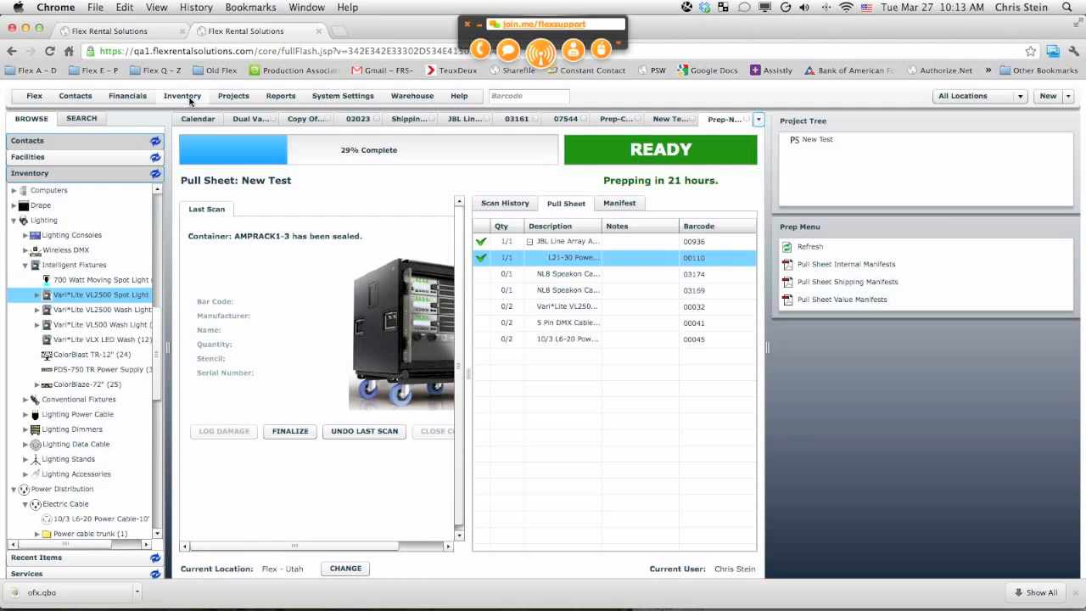
# Step: Open Inventory Settings to examine the Free Pick Prompts Enabled option, then return to the New Test prep screen
pyautogui.click(190, 98)
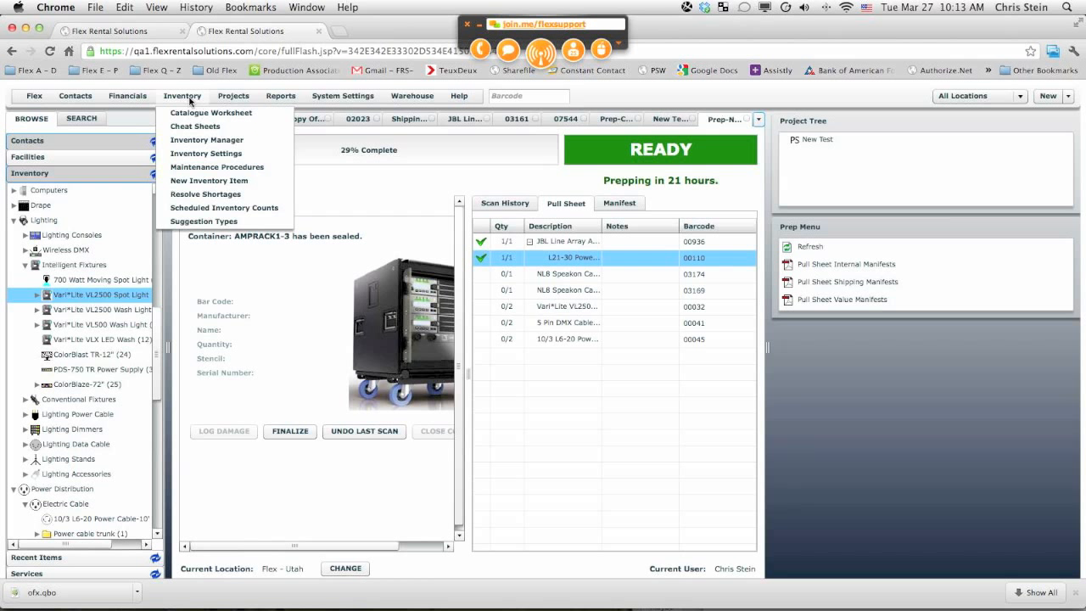
pyautogui.click(193, 156)
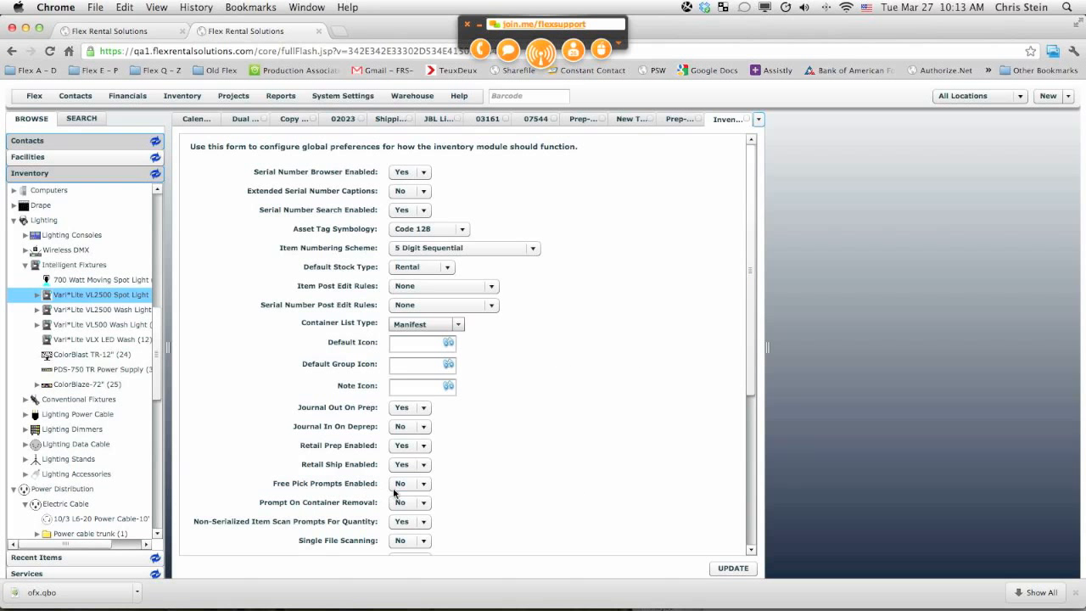
pyautogui.click(273, 485)
pyautogui.click(748, 120)
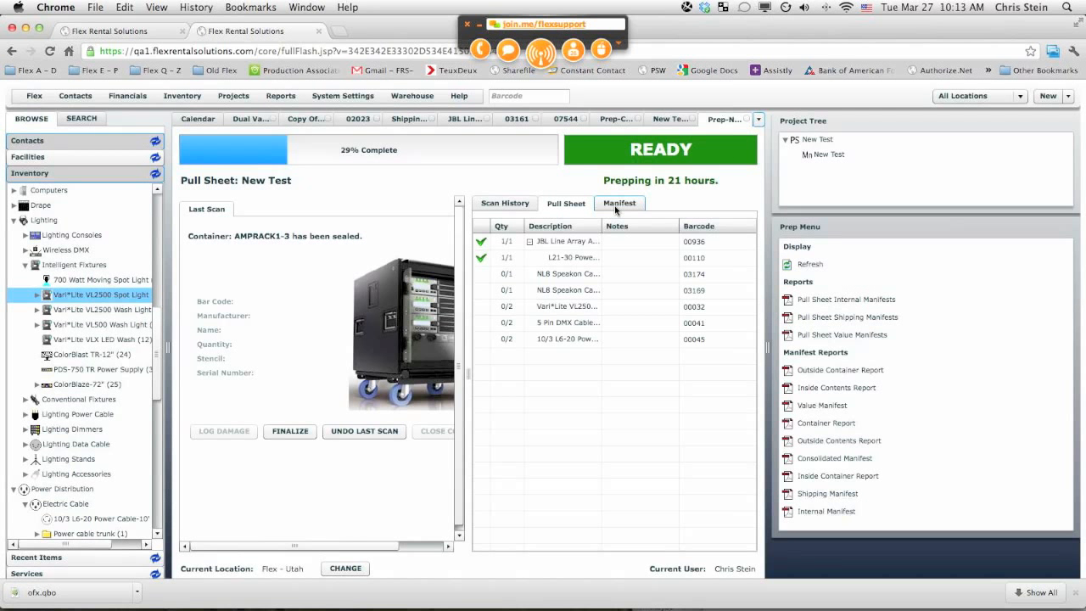
# Step: Review the manifest's contents, collapse the amp rack container, and return to the pull sheet
pyautogui.click(618, 204)
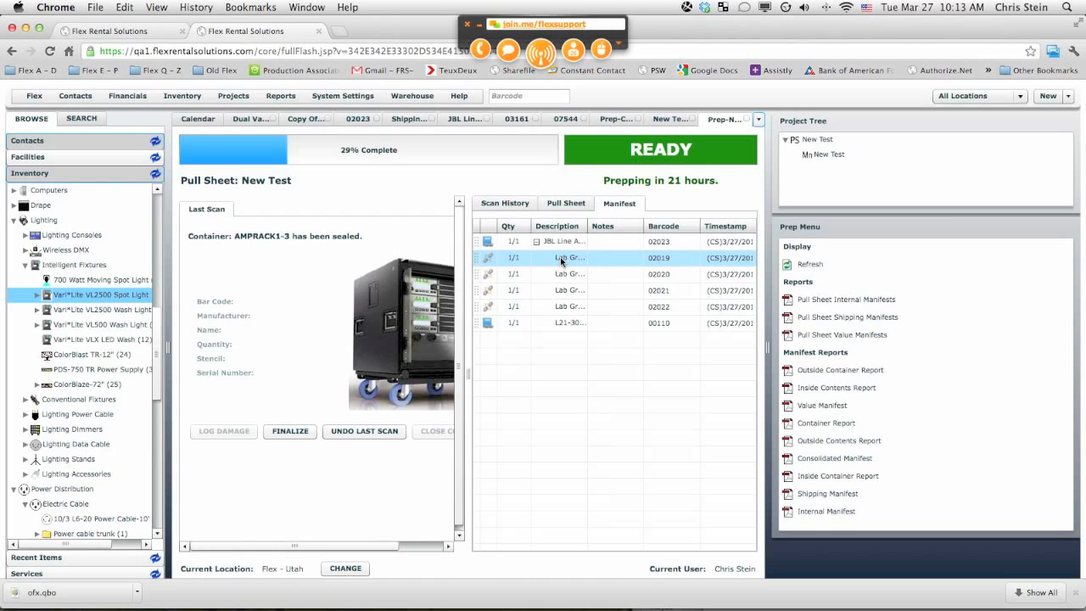
pyautogui.moveTo(587, 225); pyautogui.dragTo(645, 229)
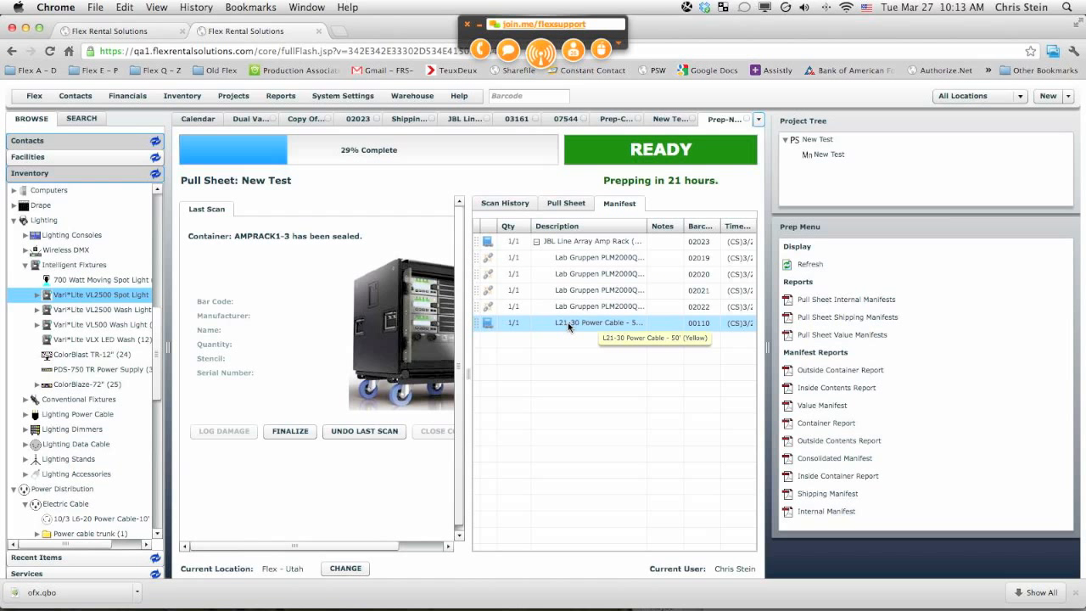
pyautogui.click(536, 242)
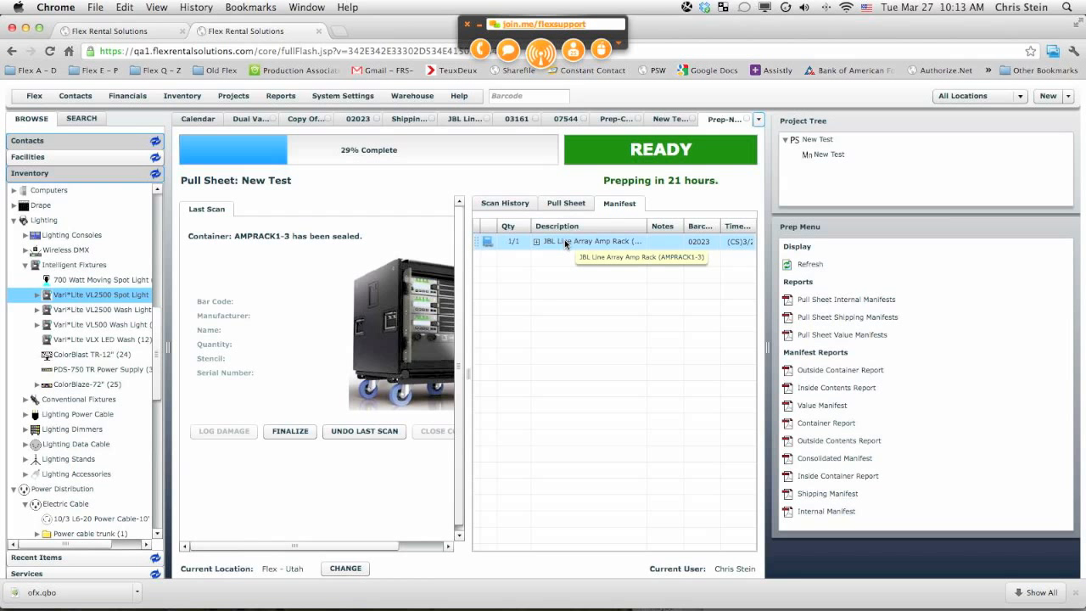
pyautogui.click(564, 204)
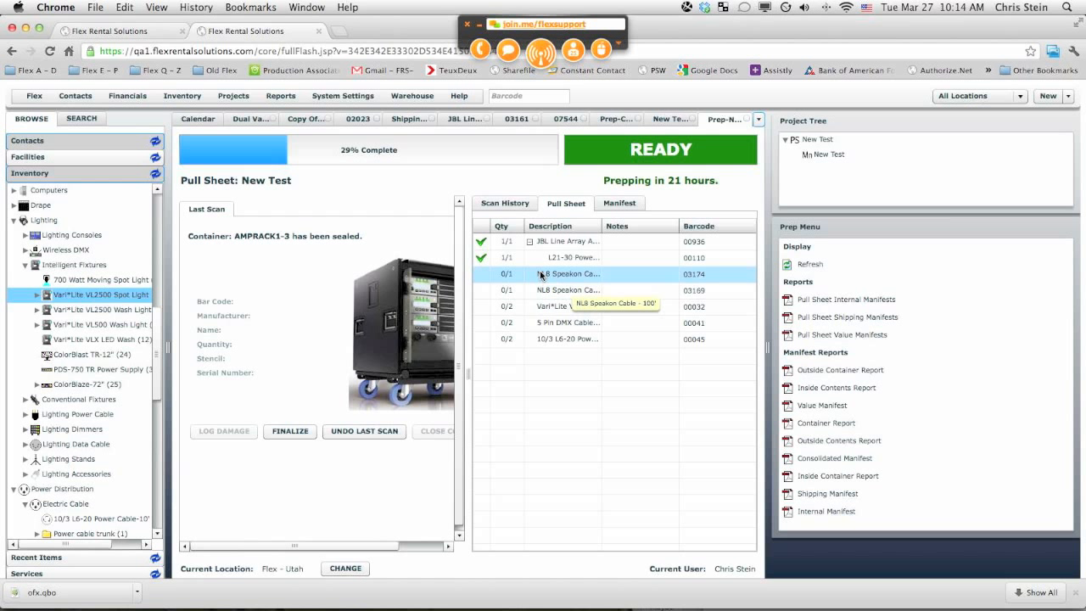
# Step: Scan the shipping case barcode 07221 to start packing items into that container
pyautogui.click(517, 97)
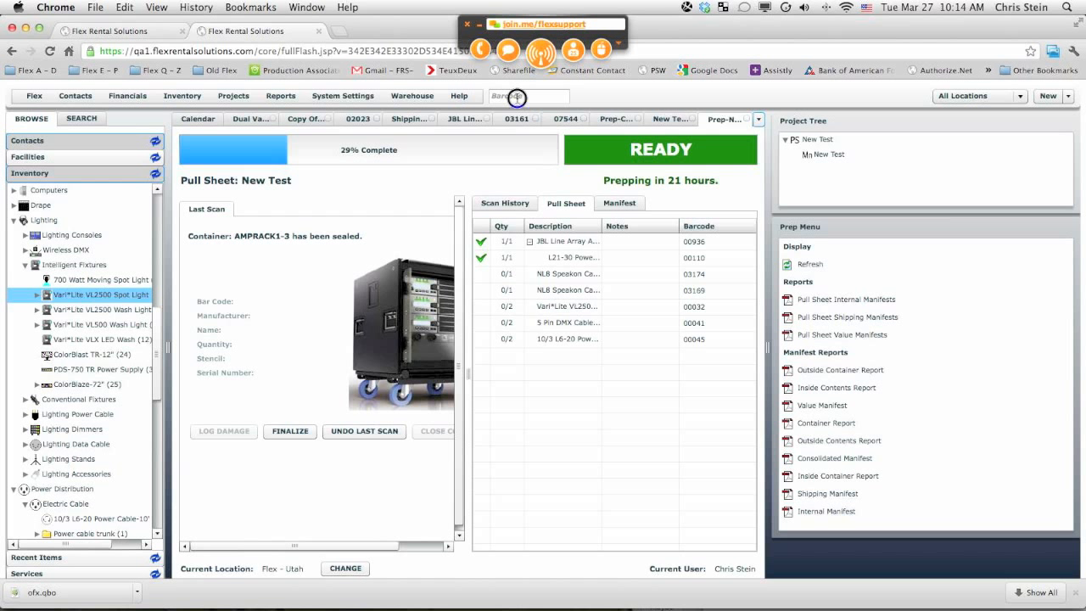
pyautogui.write('07')
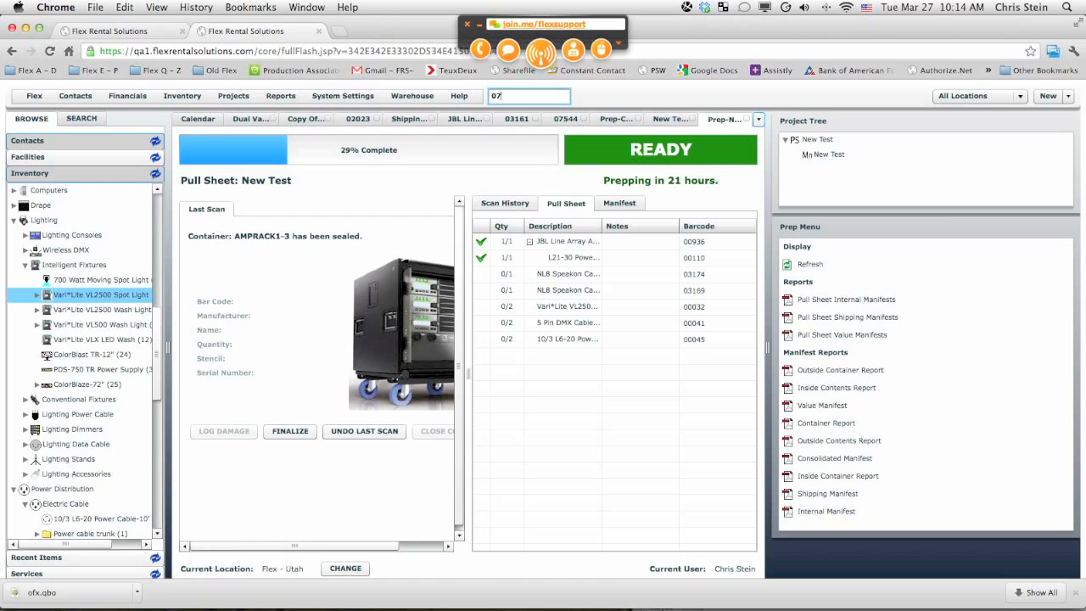
pyautogui.write('221')
pyautogui.press('Return')
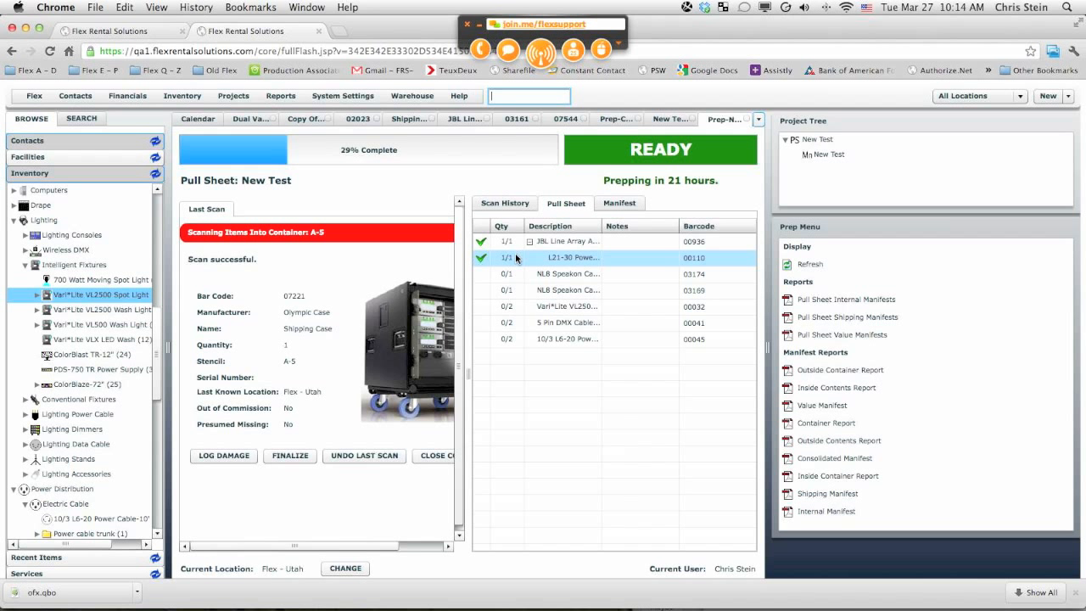
# Step: Scan one NL8 Speakon Cable - 100' and one NL8 Speakon Cable - 50' into the shipping case, entering quantity 1 each
pyautogui.click(575, 275)
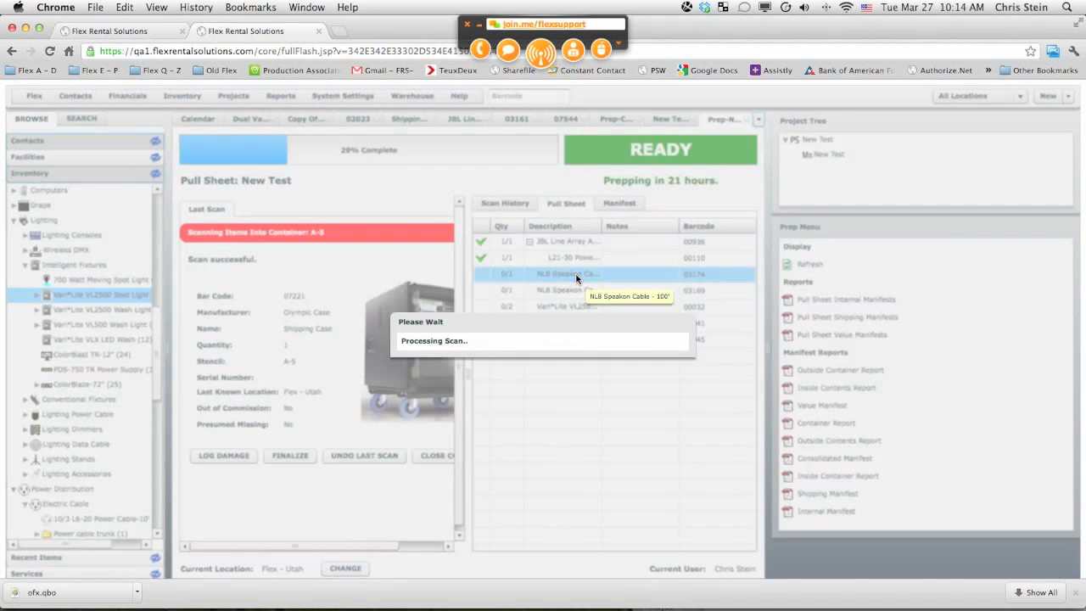
pyautogui.write('1')
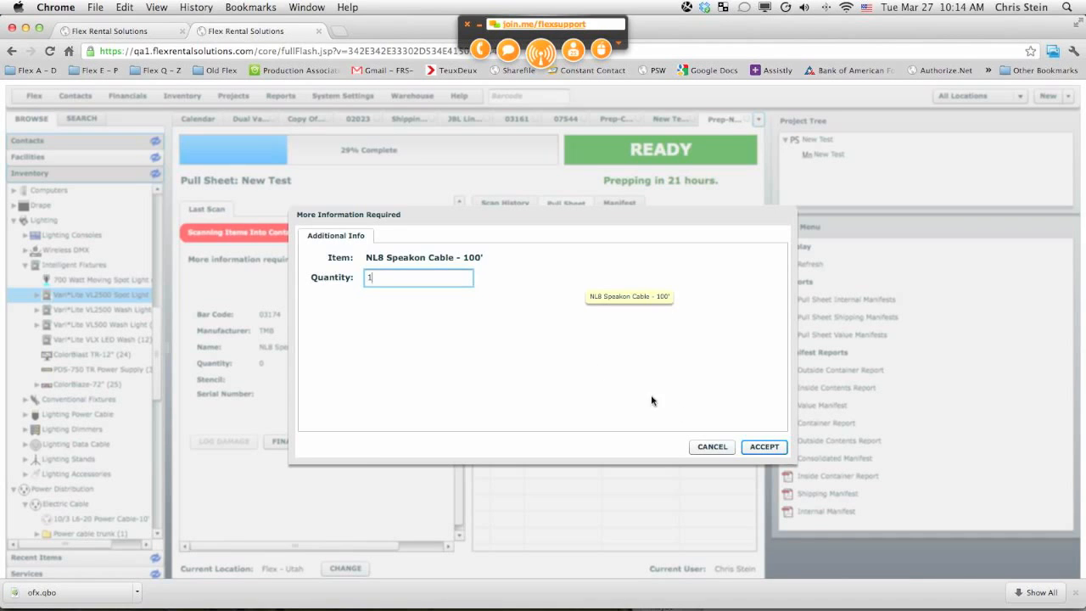
pyautogui.click(763, 446)
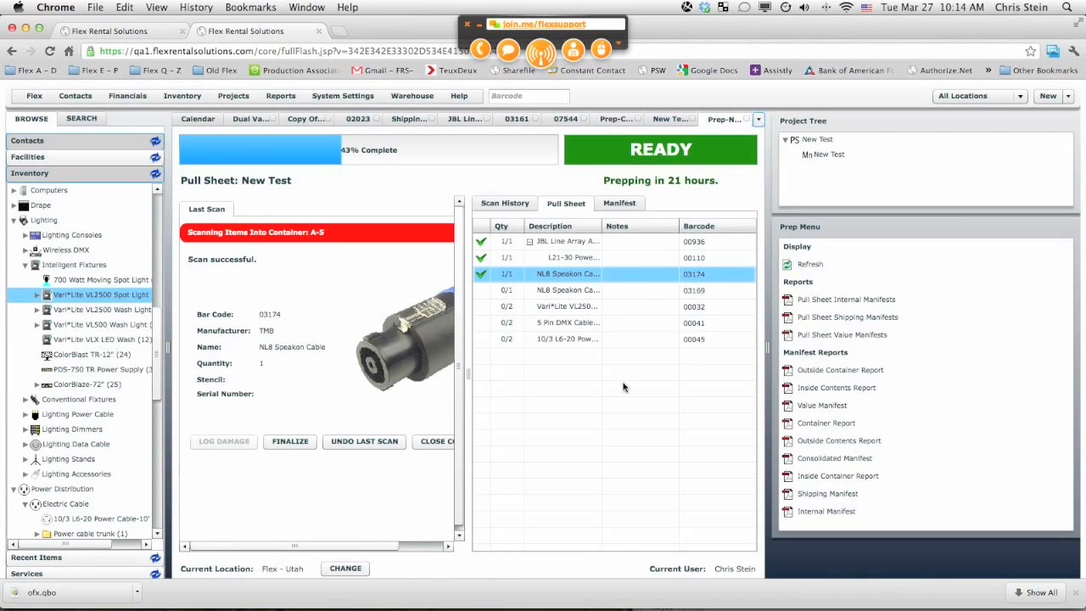
pyautogui.click(552, 296)
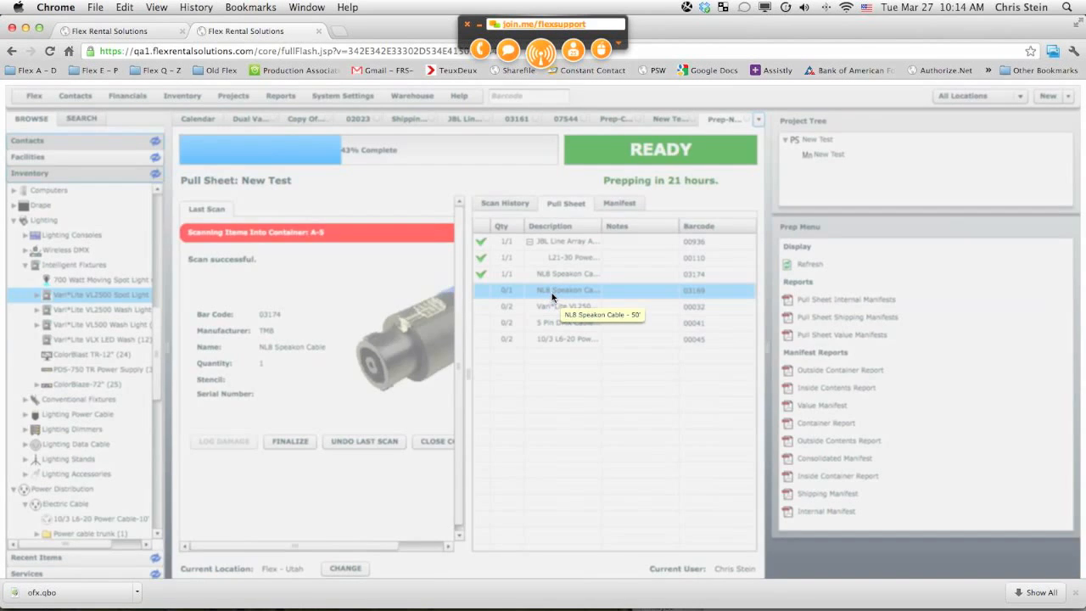
pyautogui.write('1')
pyautogui.click(762, 446)
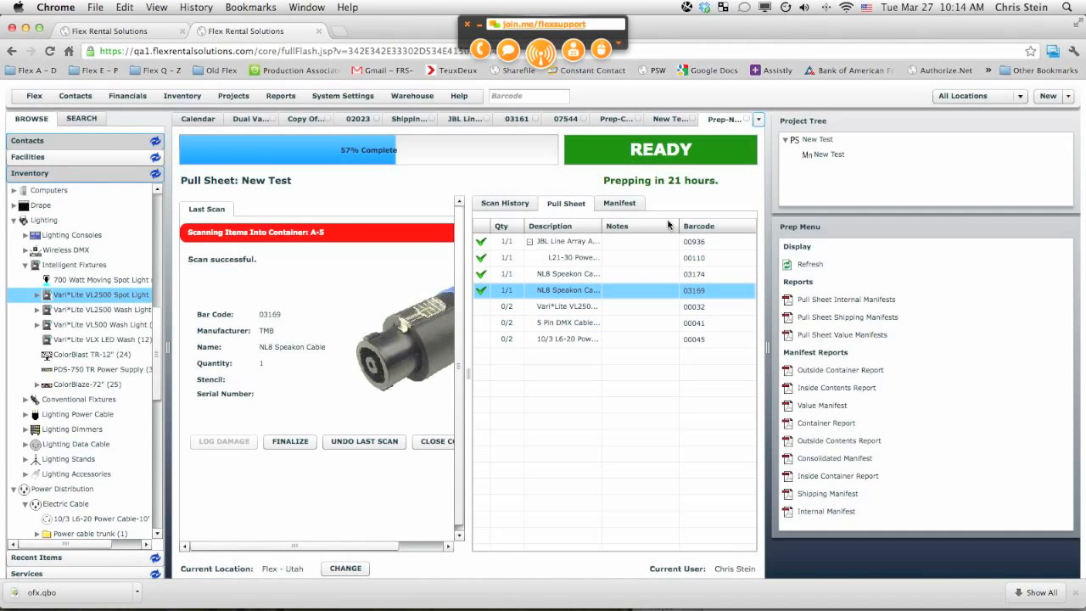
# Step: Check the manifest's container contents, then return to the pull sheet
pyautogui.click(619, 204)
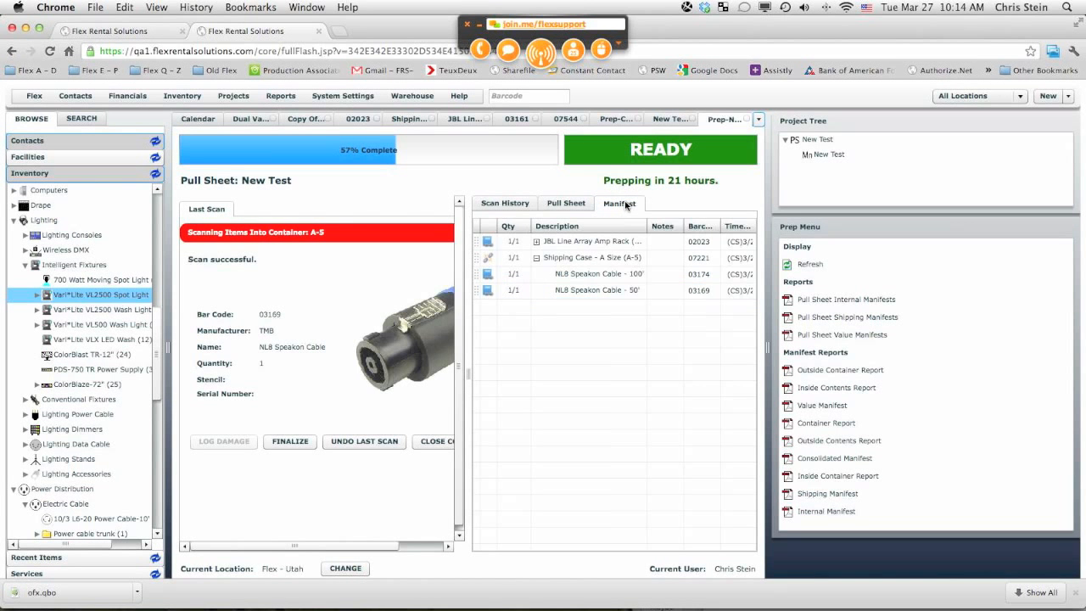
pyautogui.click(536, 242)
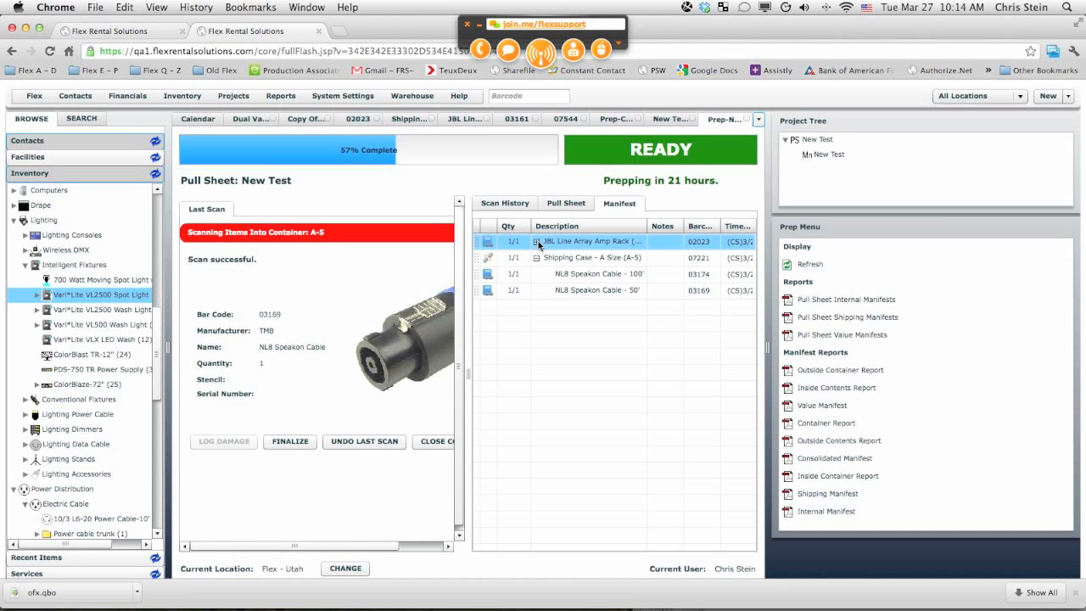
pyautogui.click(536, 241)
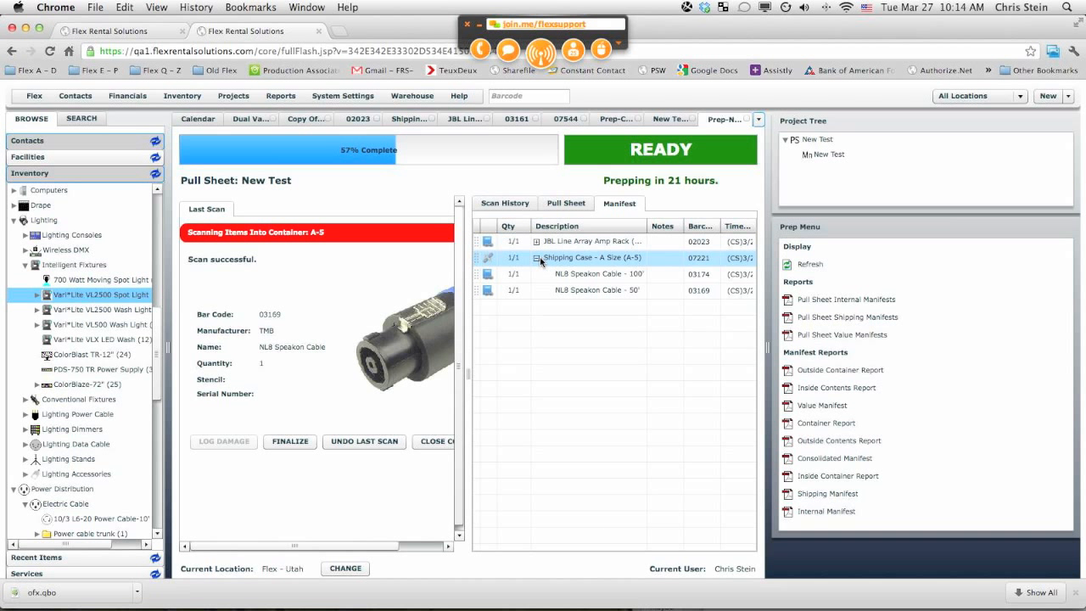
pyautogui.click(558, 205)
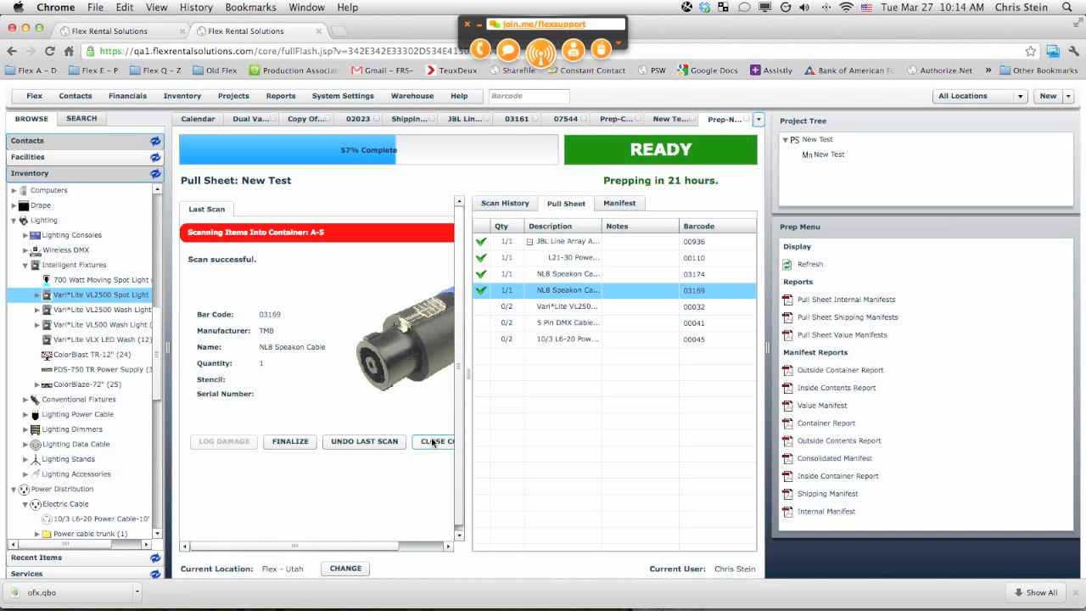
# Step: Scan barcode 07221 again to seal the shipping case container
pyautogui.click(506, 99)
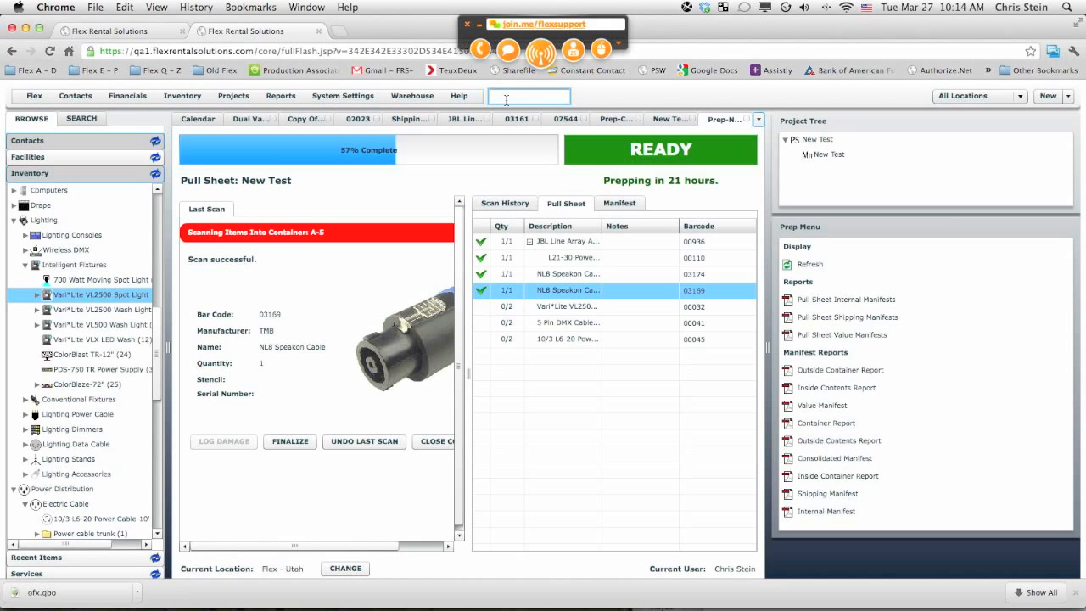
pyautogui.write('07221')
pyautogui.press('Return')
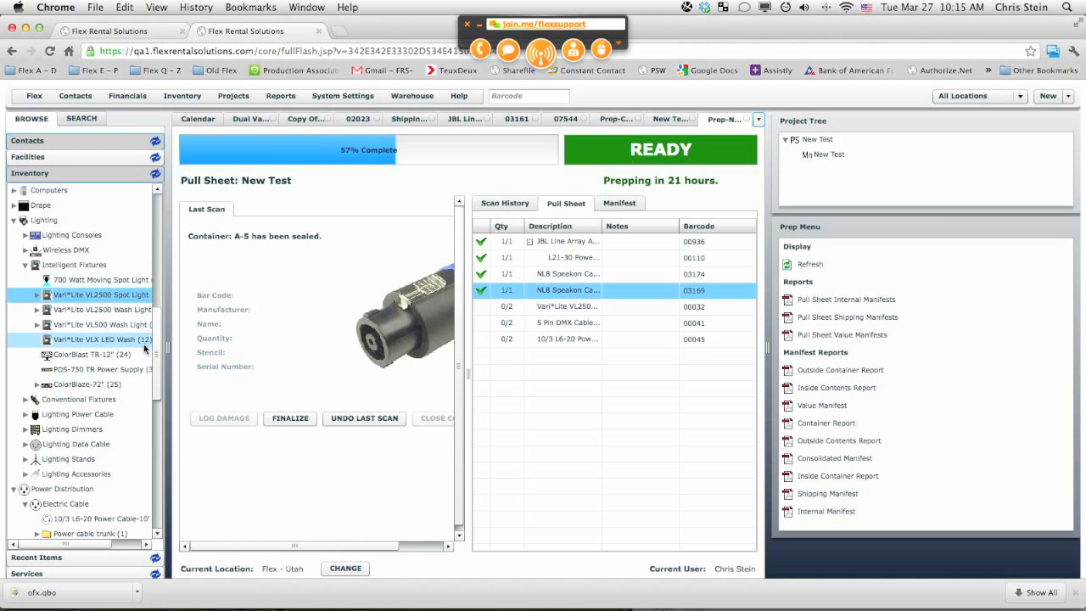
# Step: Scan the Dual Varilite VL2500 case barcode 07544 to open it as the packing container
pyautogui.click(504, 95)
pyautogui.write('0')
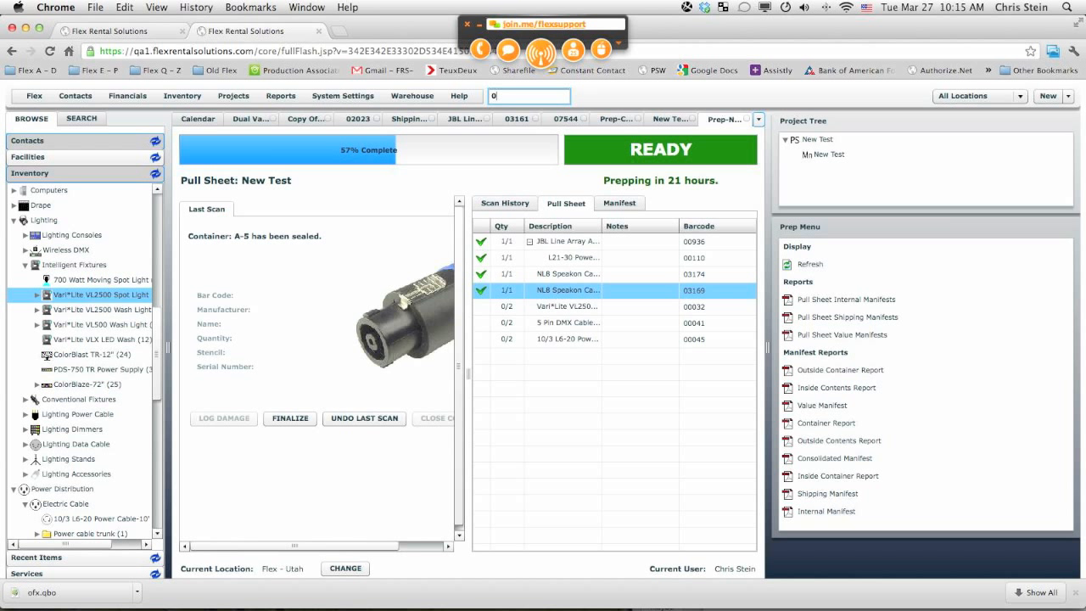
pyautogui.write('7544')
pyautogui.press('Return')
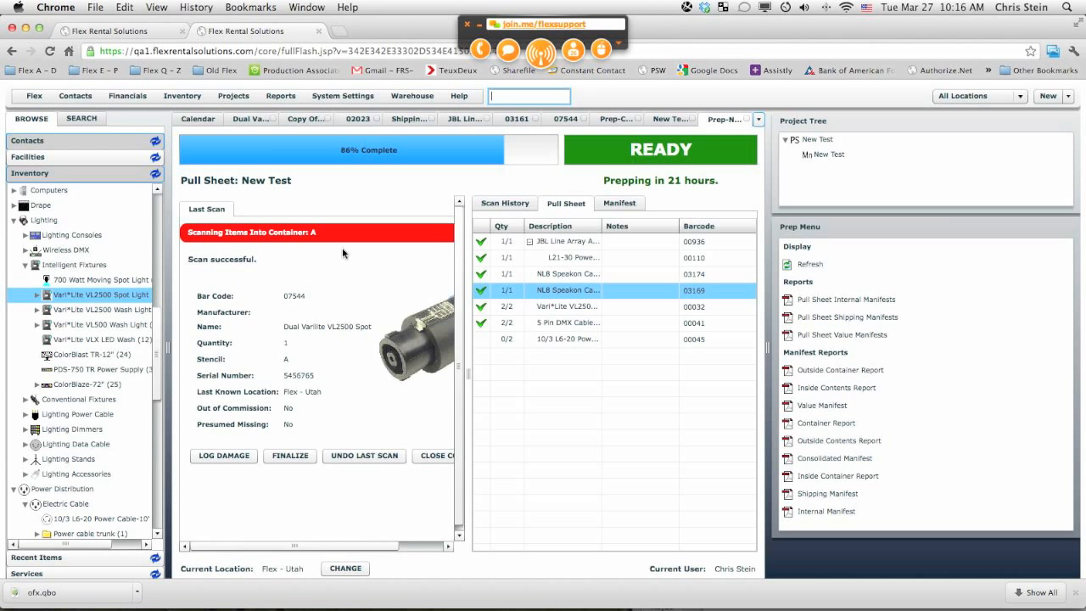
# Step: Scan two 10/3 L6-20 Power Cable - 10' (Blue) into the open case, entering quantity 2
pyautogui.click(560, 343)
pyautogui.doubleClick(559, 340)
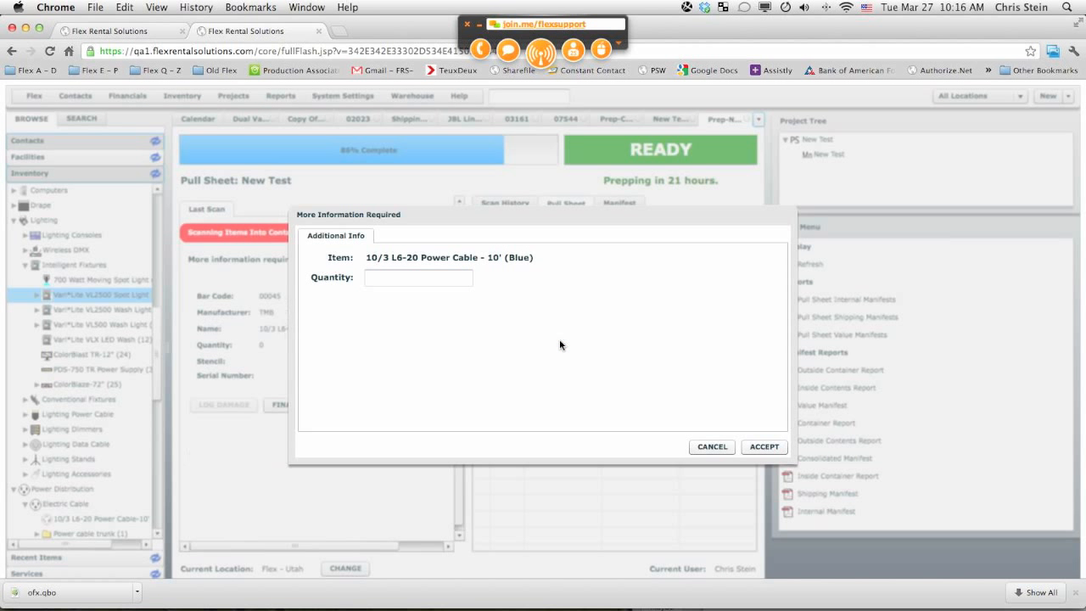
pyautogui.click(411, 275)
pyautogui.write('2')
pyautogui.click(757, 447)
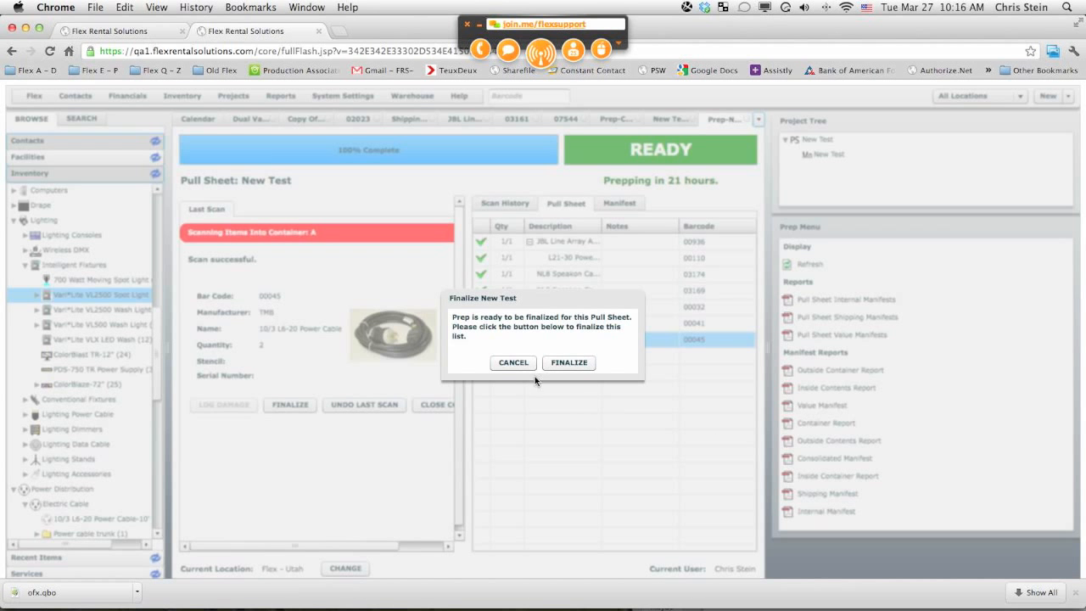
pyautogui.click(514, 363)
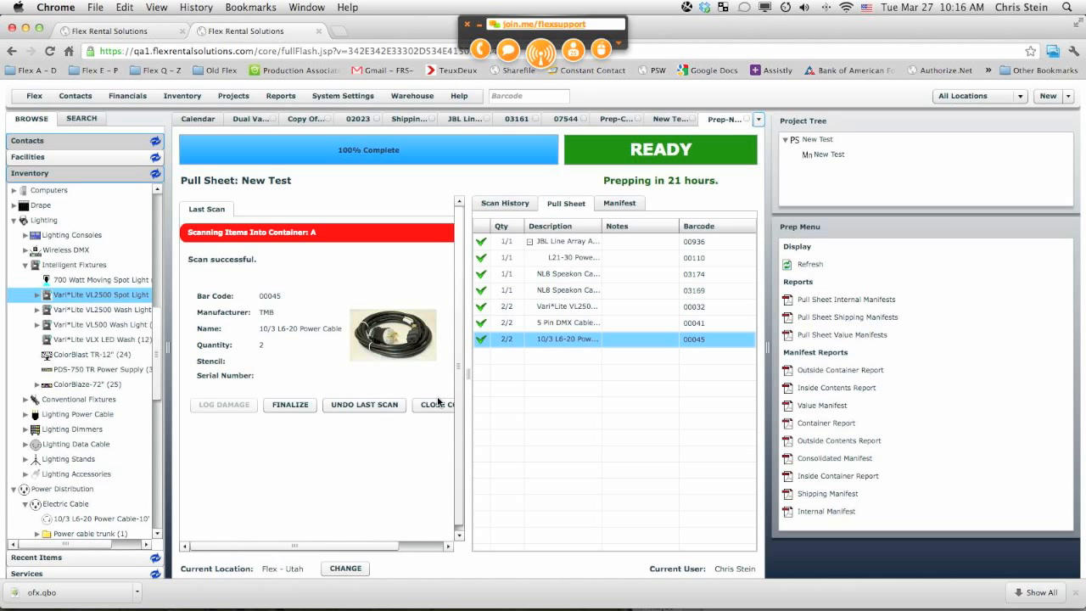
# Step: Scan barcode 07544 again to seal the Dual Varilite case container
pyautogui.click(527, 96)
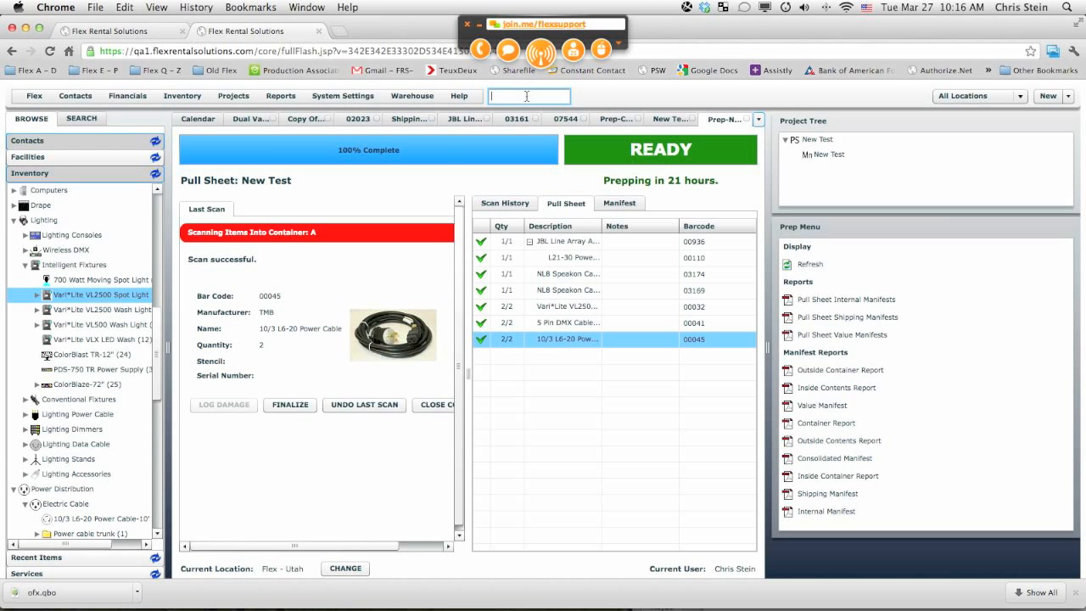
pyautogui.write('07544')
pyautogui.press('Return')
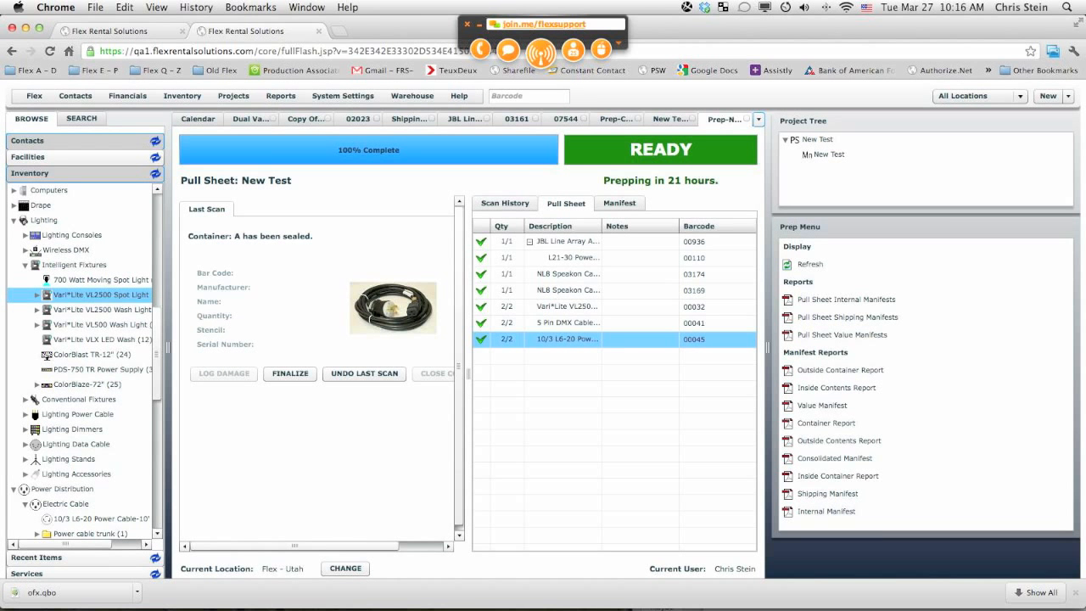
# Step: Review the manifest and collapse the shipping case and Dual Varilite containers
pyautogui.click(614, 204)
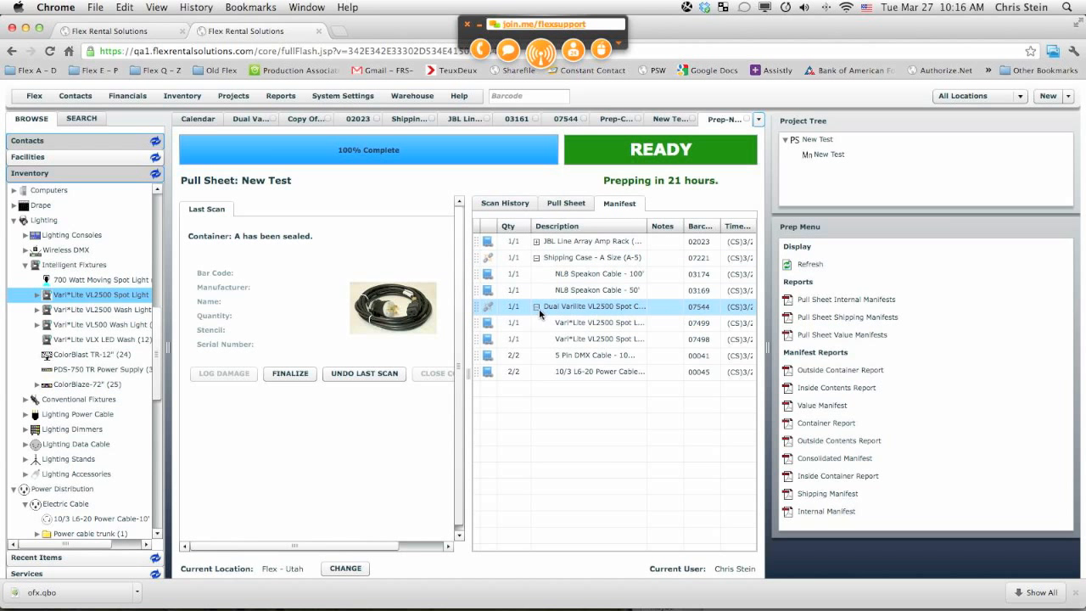
pyautogui.click(536, 258)
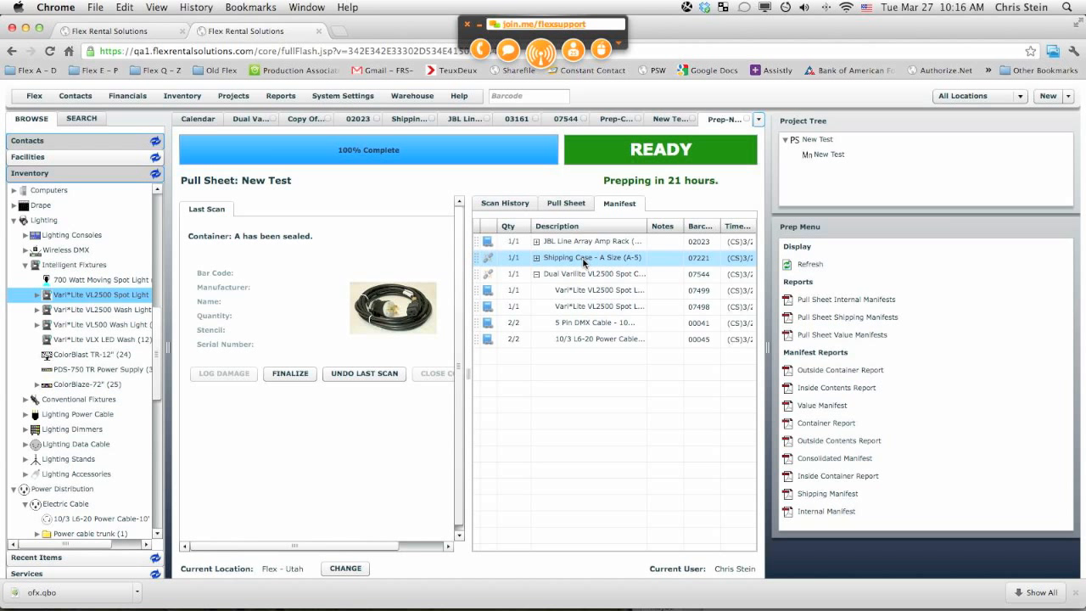
pyautogui.click(536, 274)
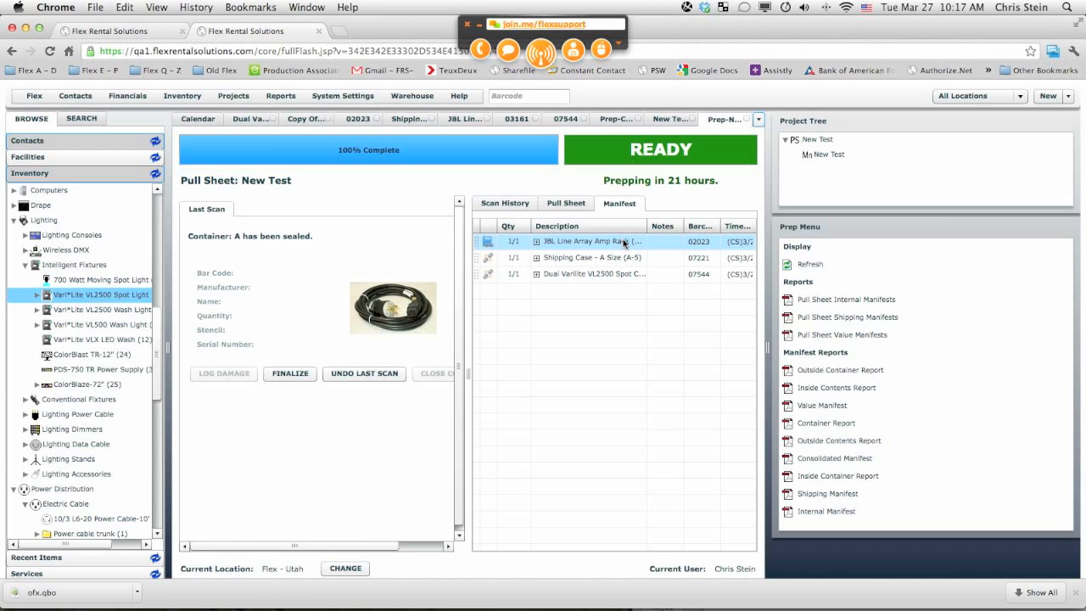
pyautogui.rightClick(628, 245)
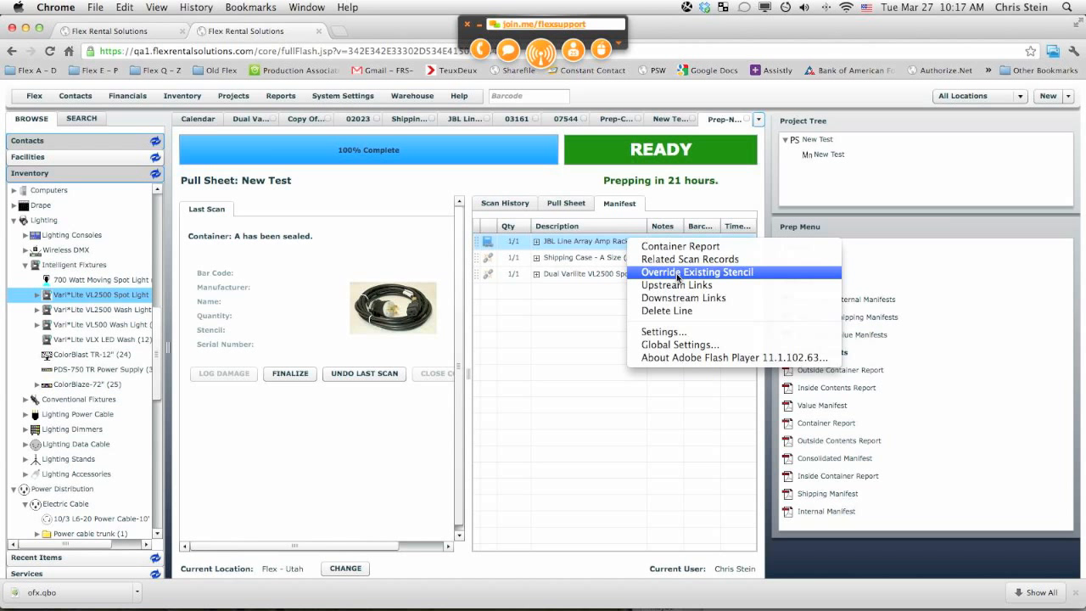
pyautogui.click(677, 273)
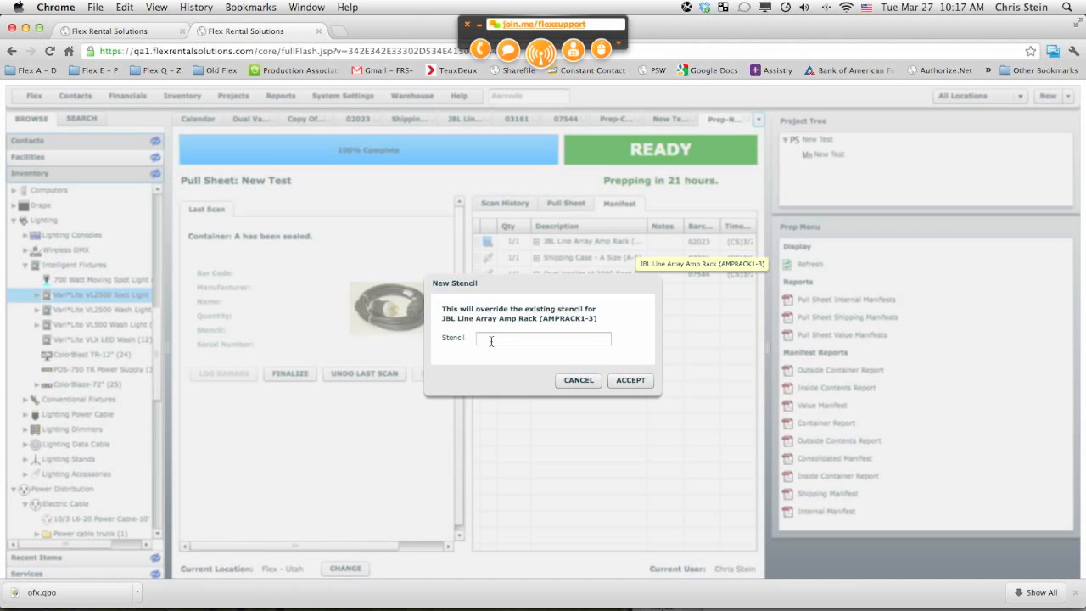
pyautogui.click(579, 381)
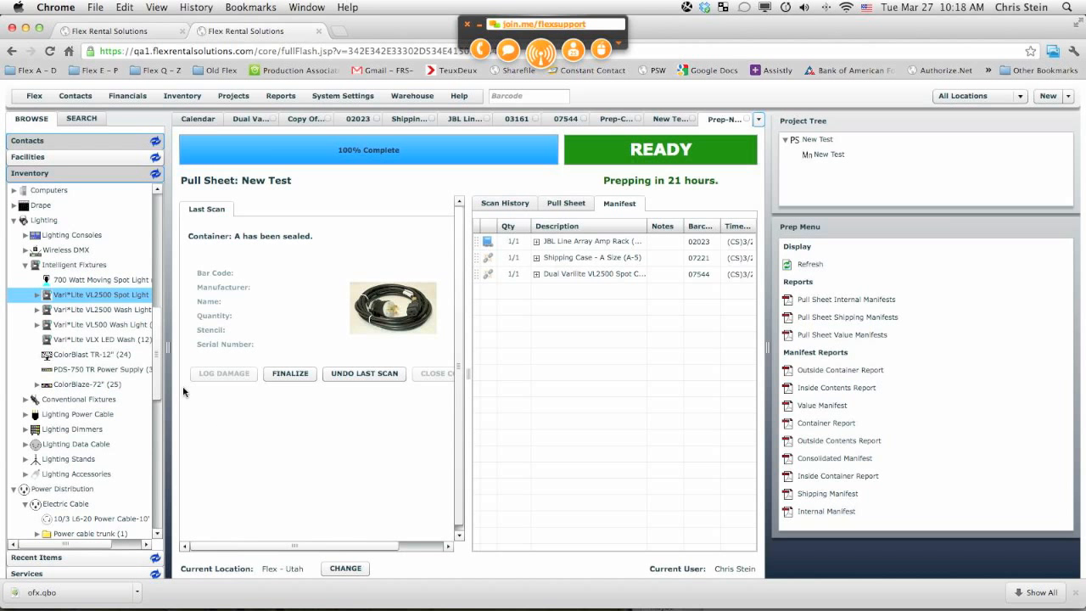
pyautogui.moveTo(159, 327); pyautogui.dragTo(160, 191)
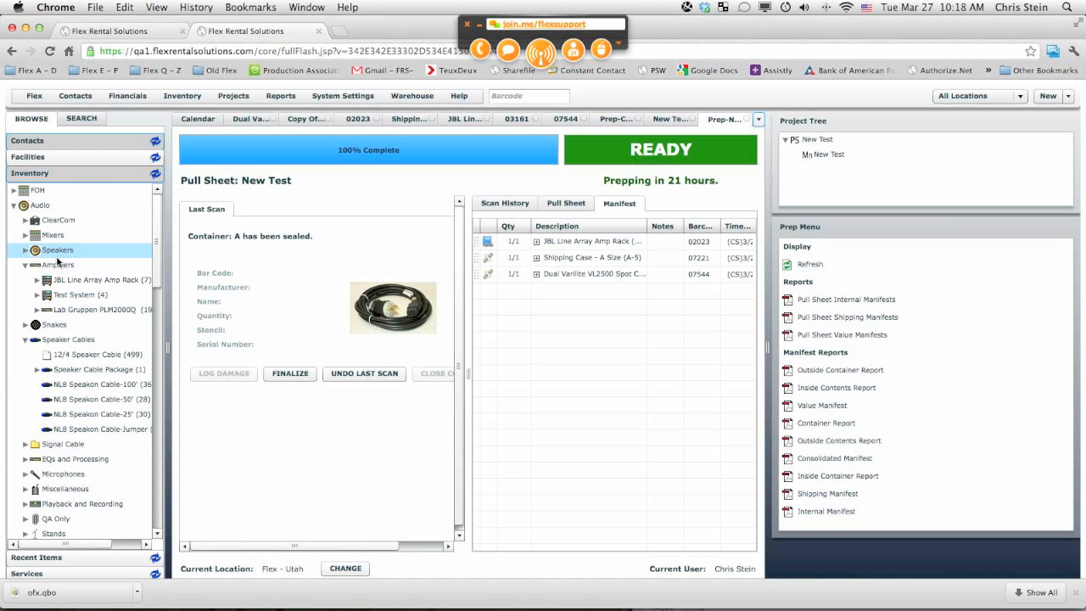
# Step: Open the JBL Line Array Amp Rack serial 02023 and view its contents
pyautogui.click(96, 281)
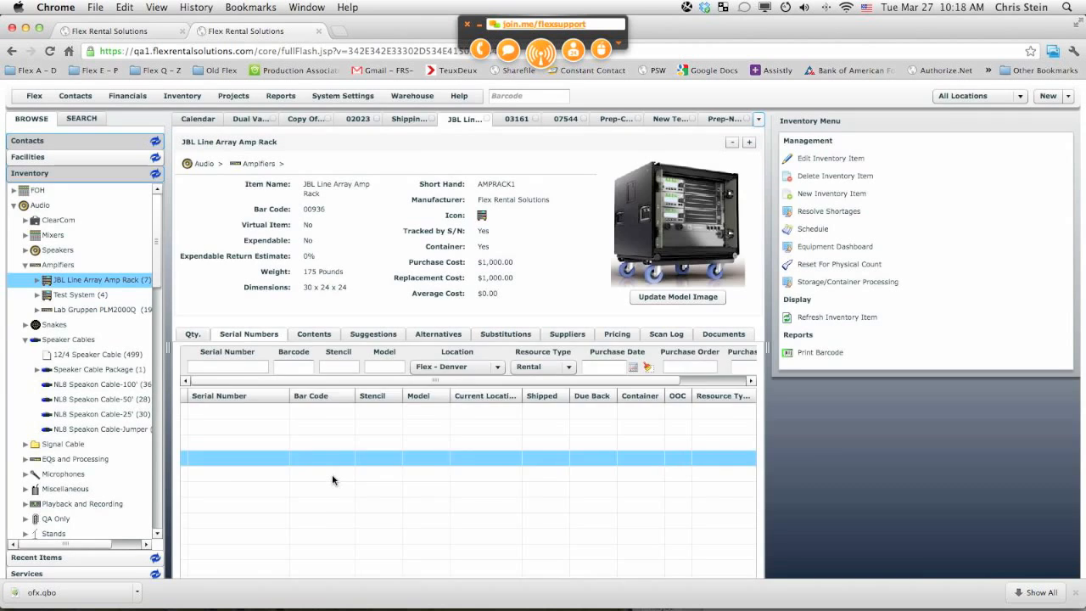
pyautogui.doubleClick(335, 494)
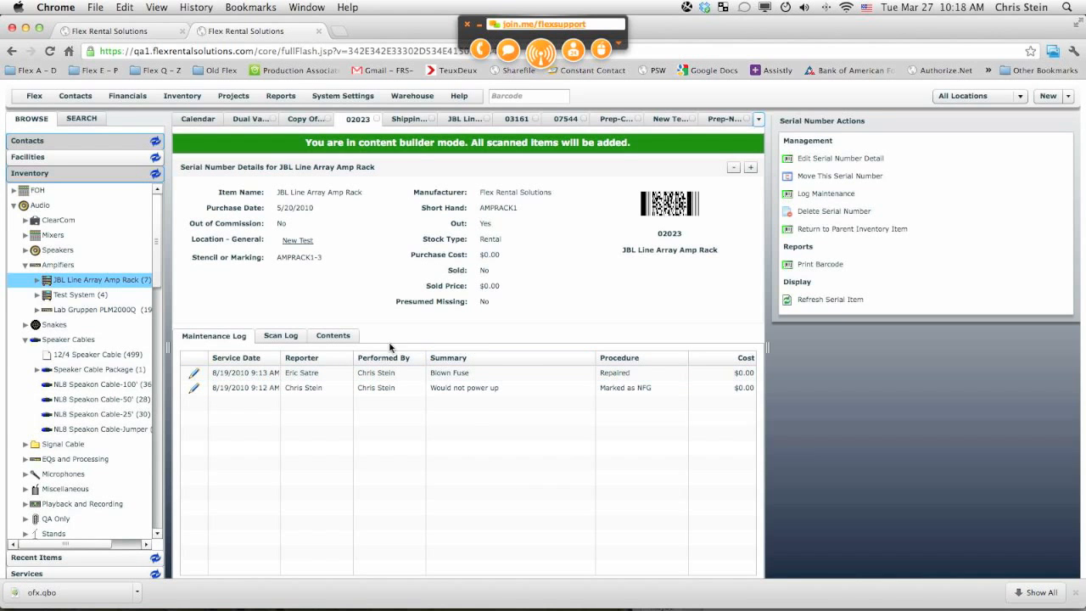
pyautogui.click(328, 336)
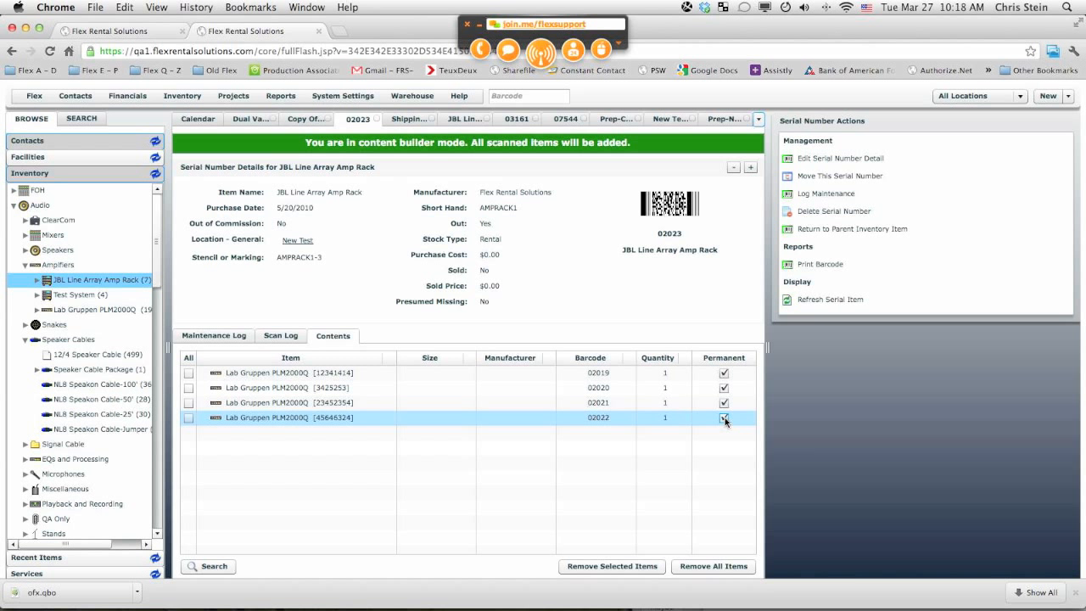
# Step: Open the Dual Varilite VL2500 Spot Case serial 07544 and clear the Permanent flag on all its contents
pyautogui.moveTo(153, 285); pyautogui.dragTo(153, 554)
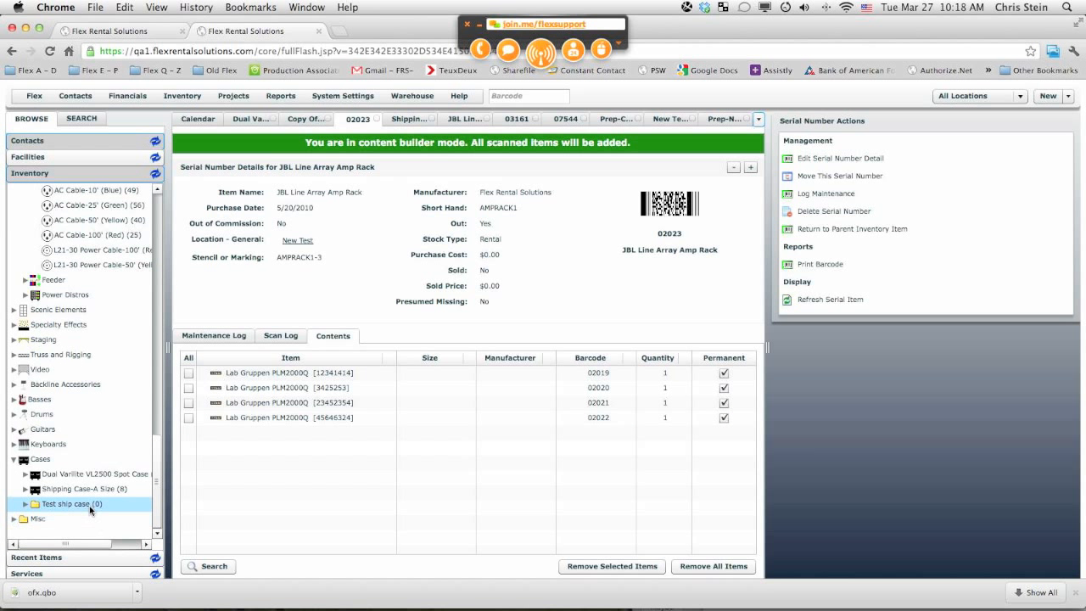
pyautogui.click(53, 474)
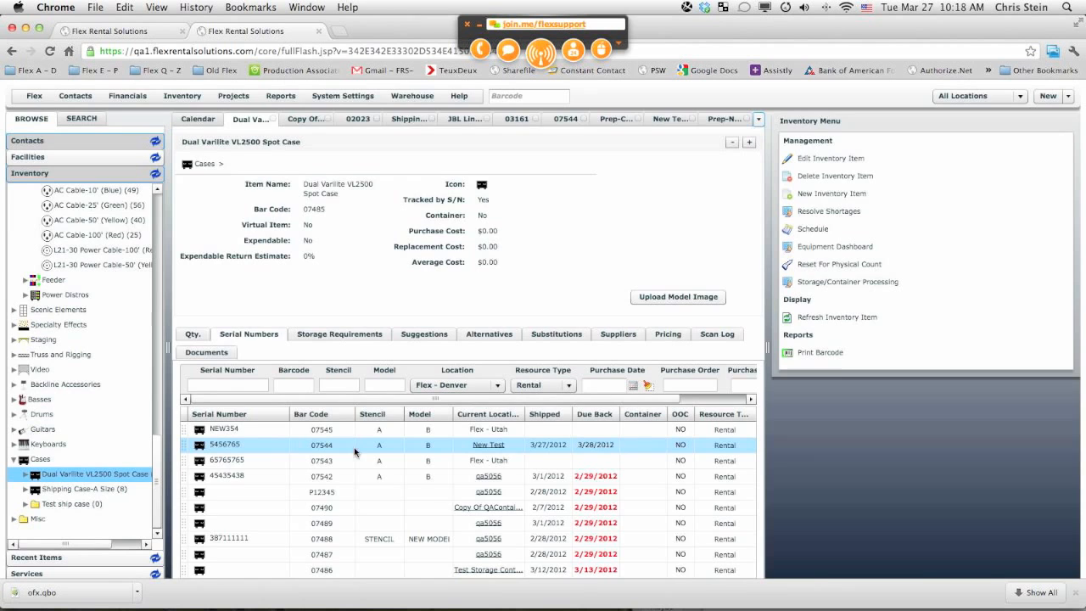
pyautogui.doubleClick(318, 447)
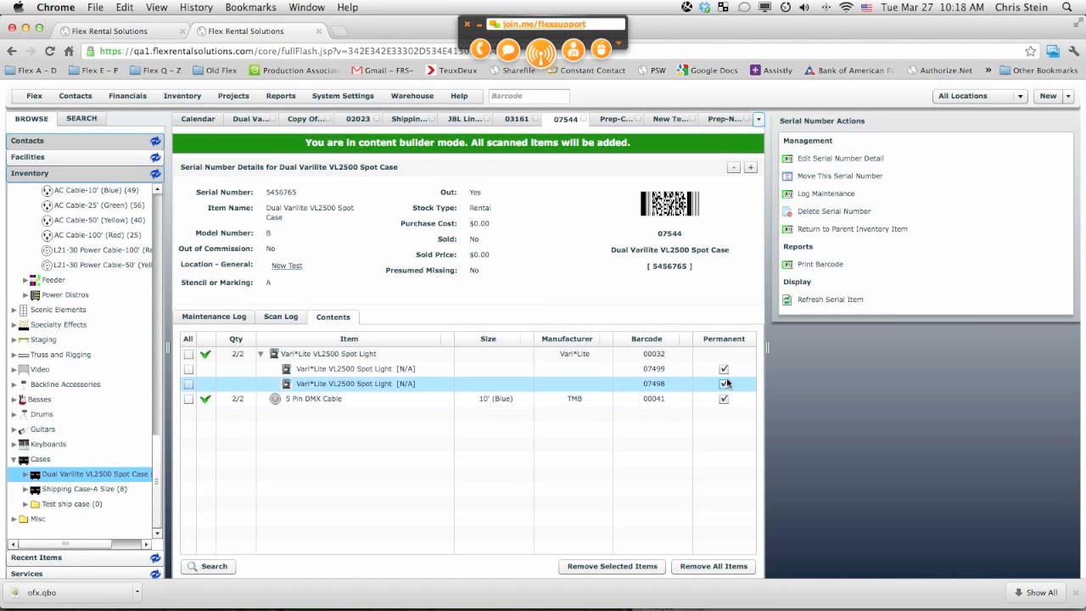
pyautogui.click(723, 370)
pyautogui.click(722, 383)
pyautogui.click(726, 402)
pyautogui.click(724, 400)
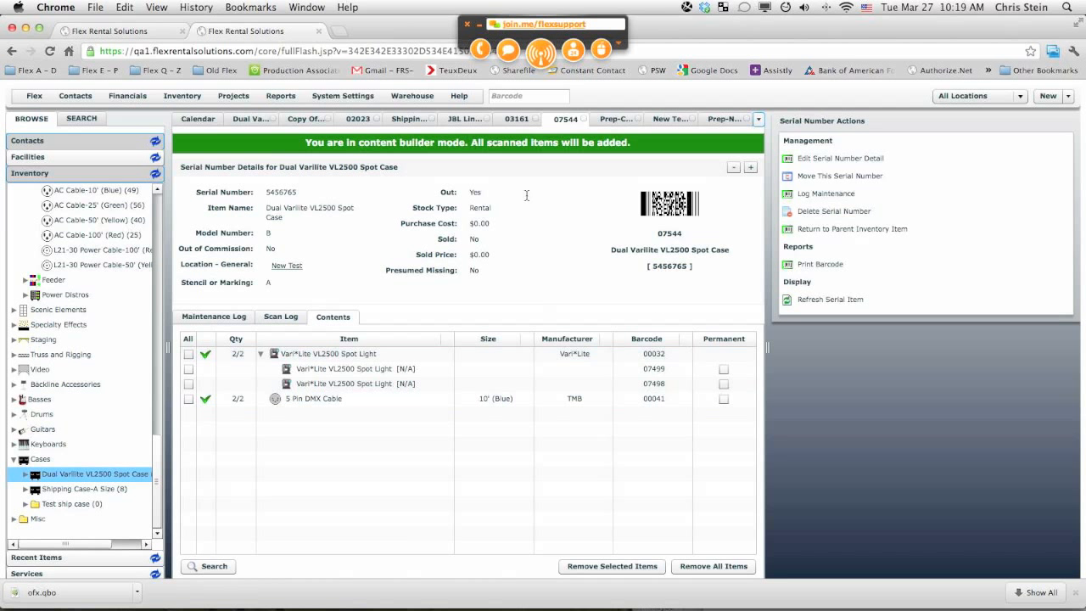
# Step: Open Free Scan In and scan barcode 02023 to return the JBL Line Array Amp Rack
pyautogui.click(411, 95)
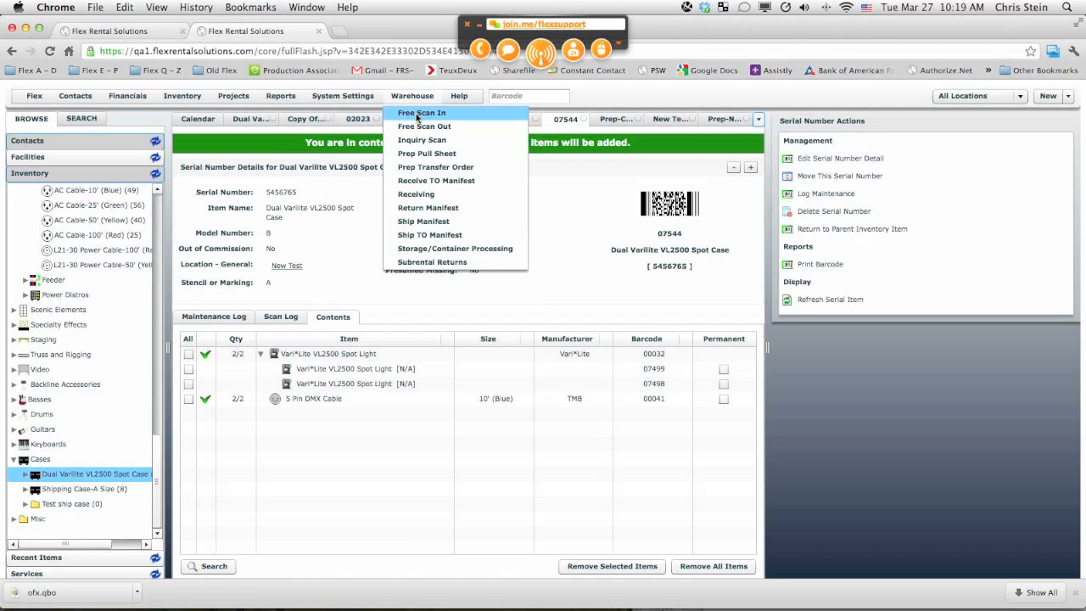
pyautogui.click(416, 113)
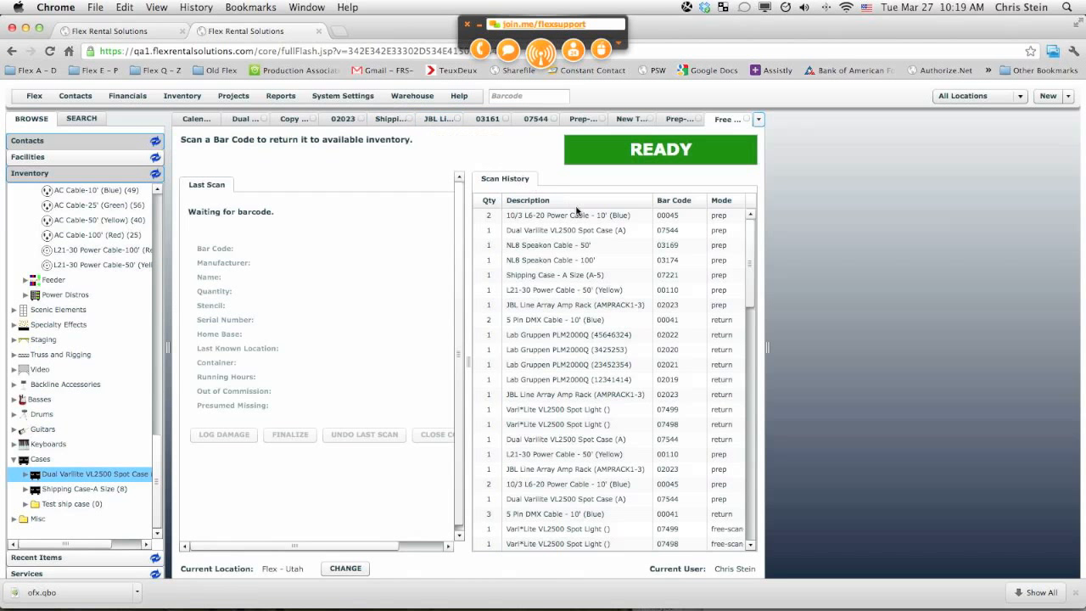
pyautogui.click(752, 260)
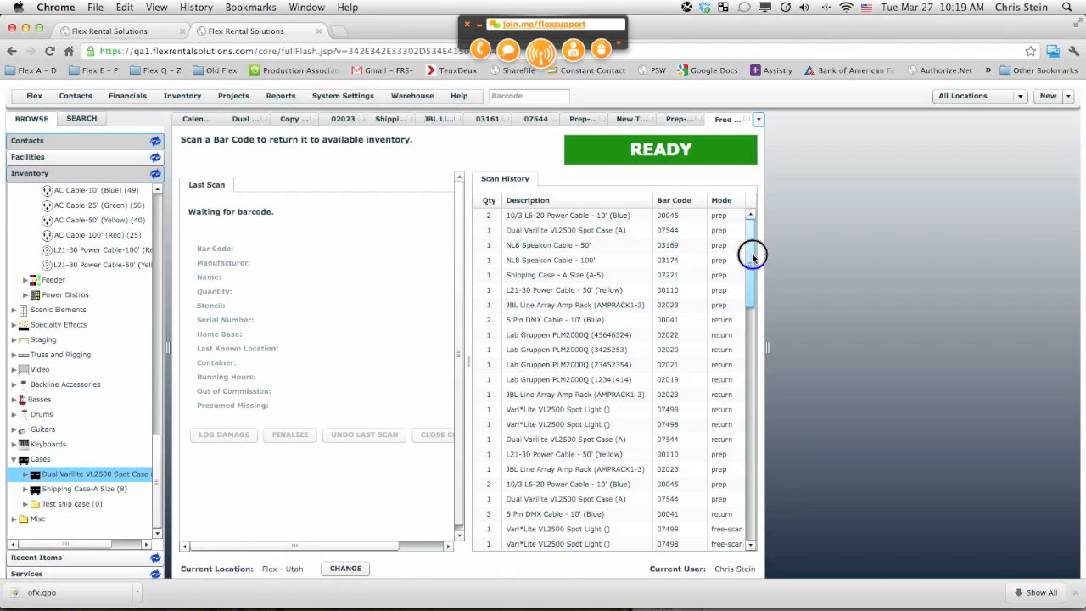
pyautogui.click(513, 98)
pyautogui.write('02')
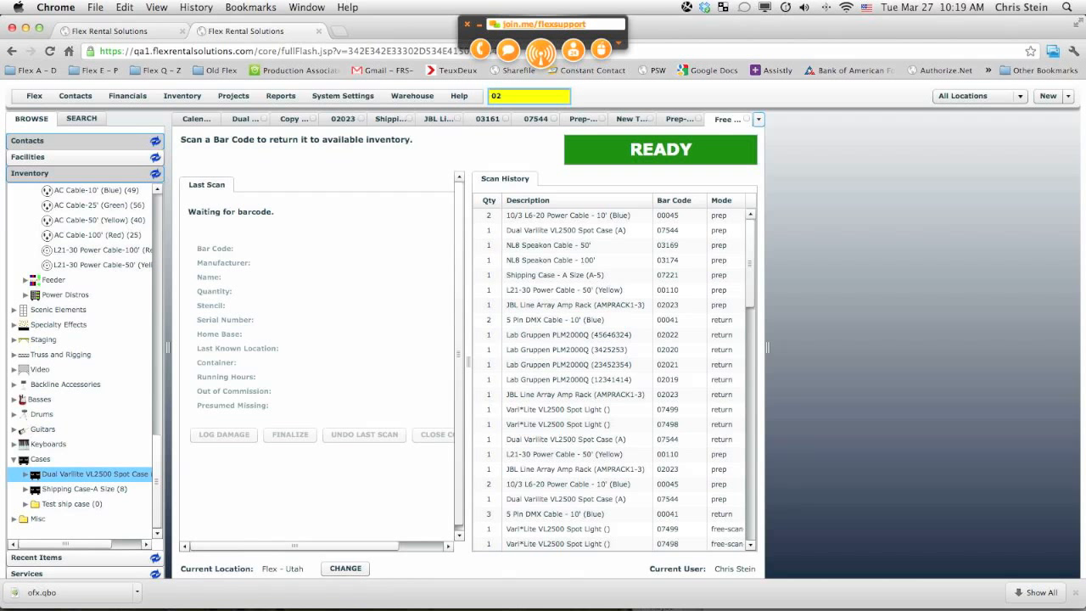
pyautogui.press('BackSpace')
pyautogui.press('BackSpace')
pyautogui.write('02023')
pyautogui.press('Return')
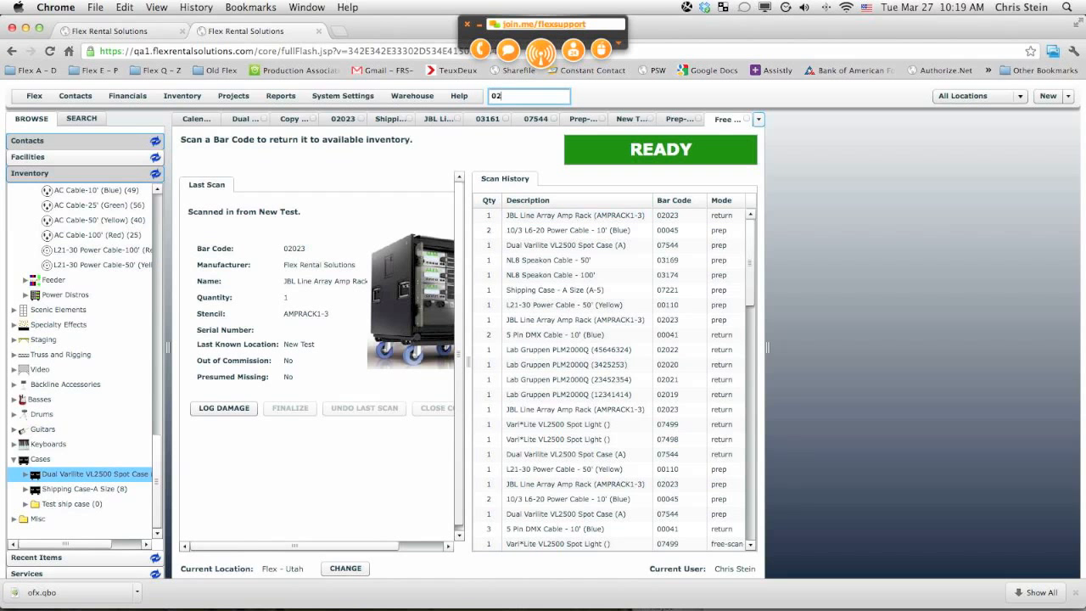
pyautogui.press('Return')
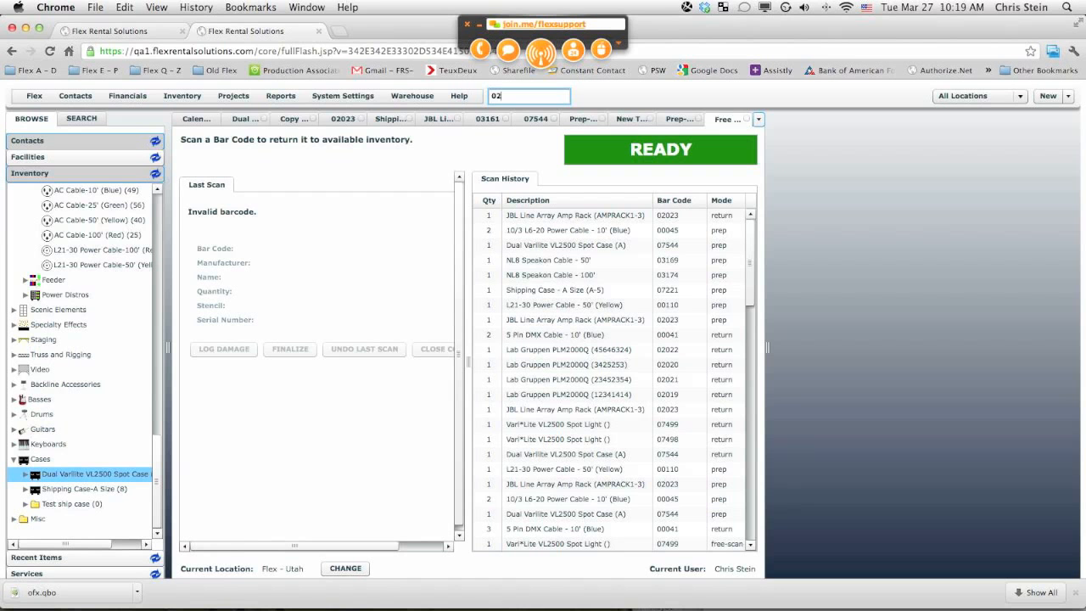
# Step: Scan in barcodes 02020 and 07544 to return the Lab Gruppen amplifier and the Dual Varilite case
pyautogui.write('02020')
pyautogui.press('Return')
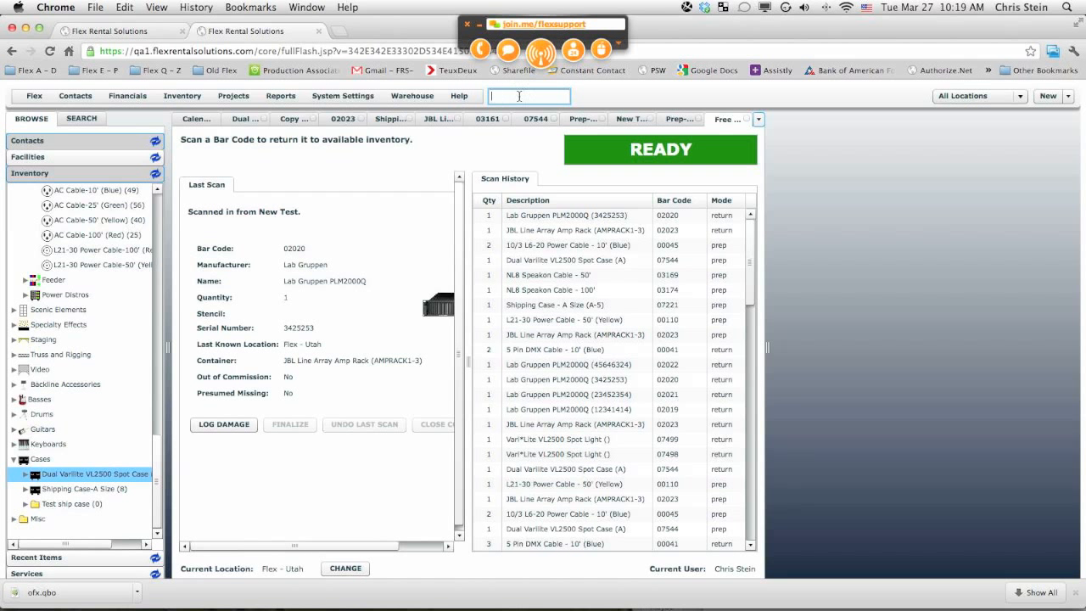
pyautogui.write('07544')
pyautogui.press('Return')
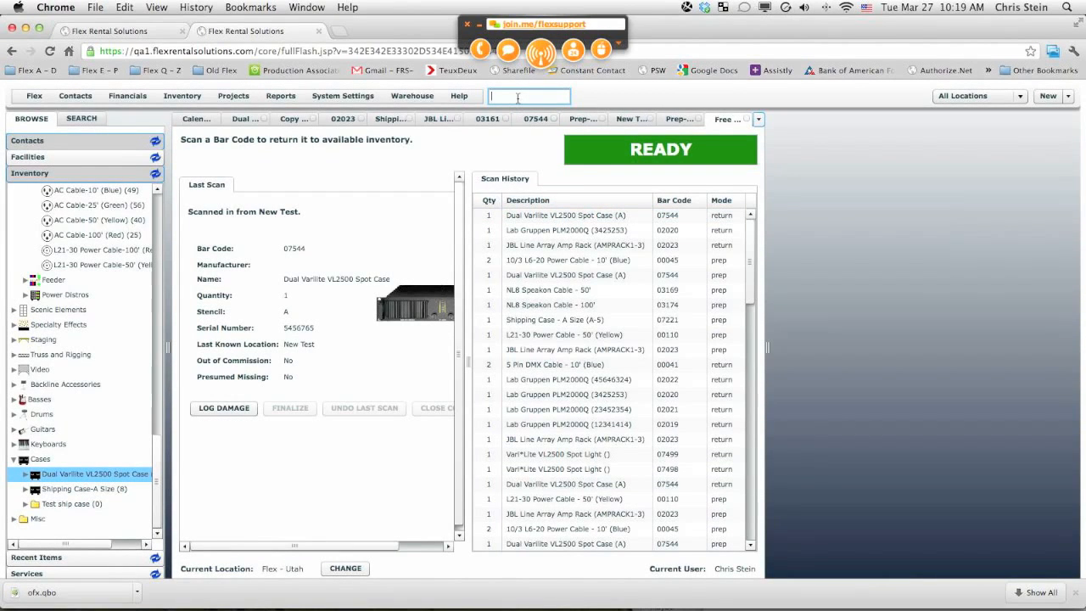
pyautogui.write('0')
pyautogui.write('7')
pyautogui.write('544')
pyautogui.press('Return')
# Step: Scan in barcodes 07498 and 07499 to return both Vari*Lite VL2500 spot lights
pyautogui.write('07498')
pyautogui.press('Return')
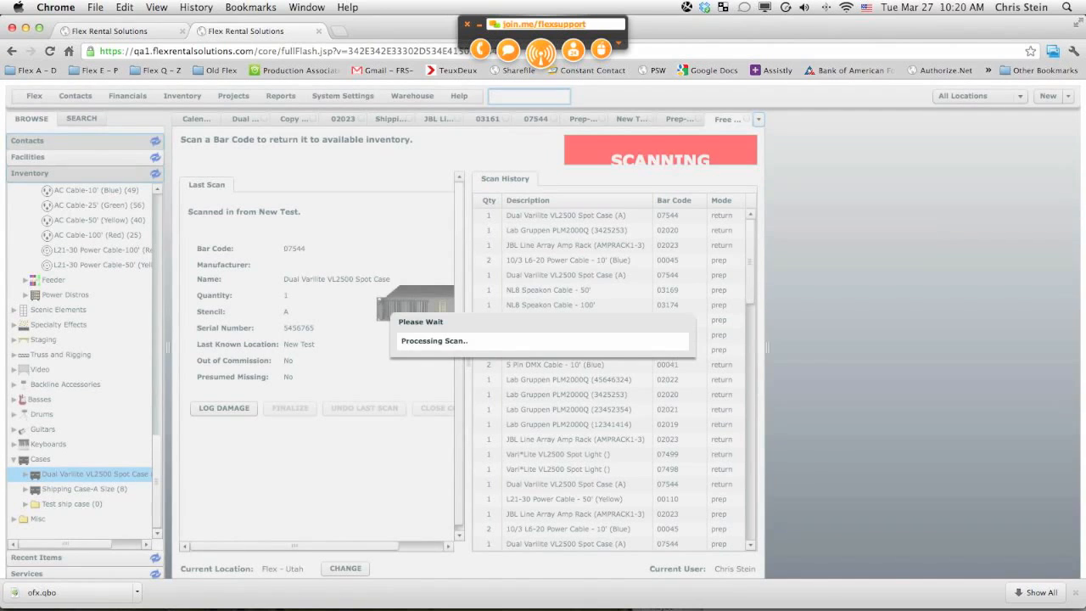
pyautogui.write('07499')
pyautogui.press('Return')
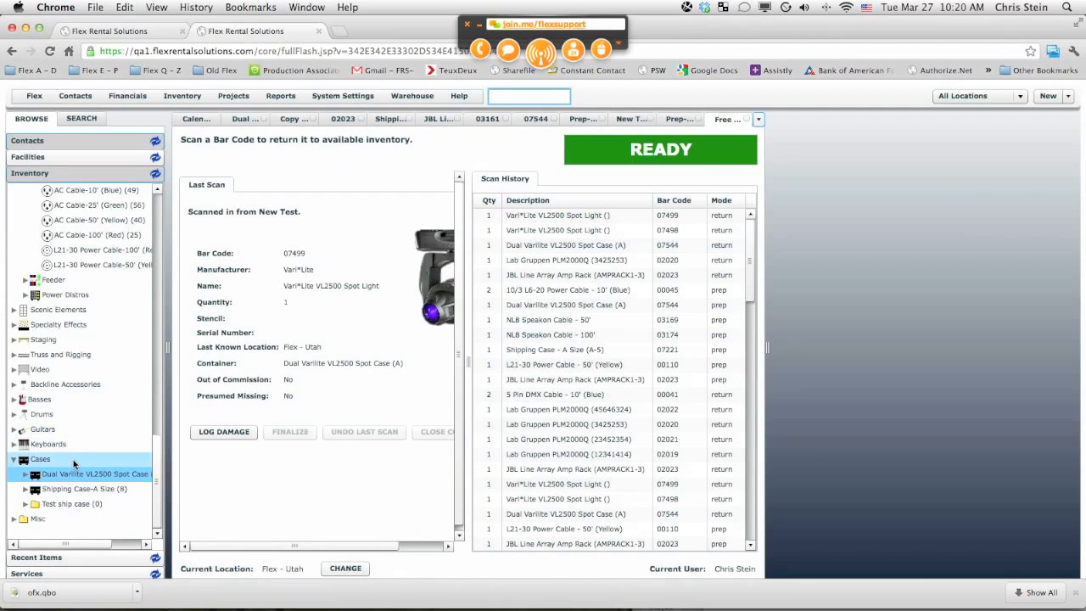
# Step: Review the contents of the Dual Varilite case serial 07544
pyautogui.click(73, 478)
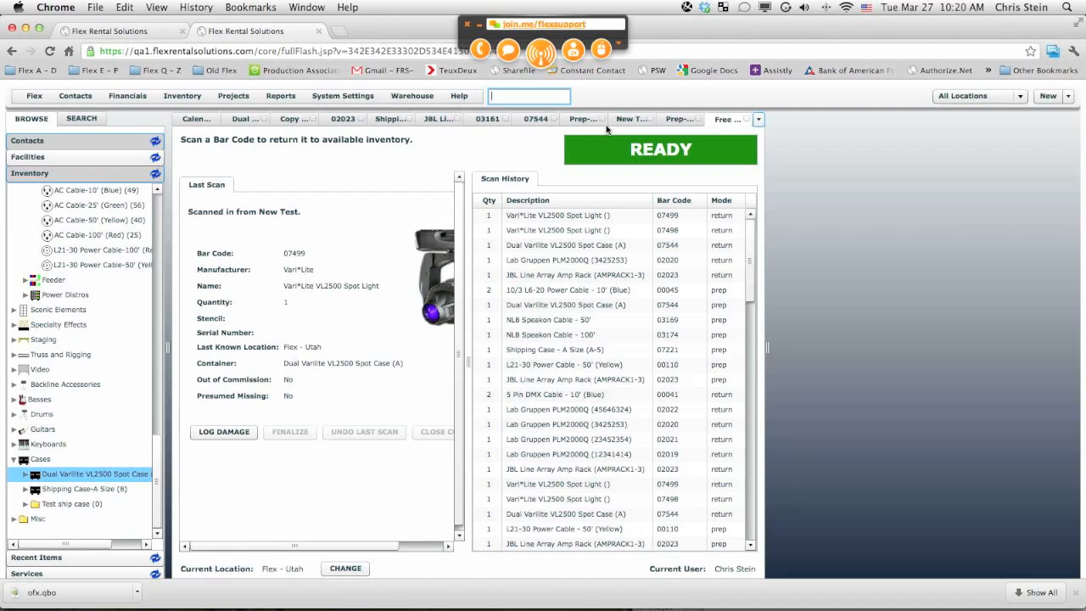
pyautogui.click(532, 121)
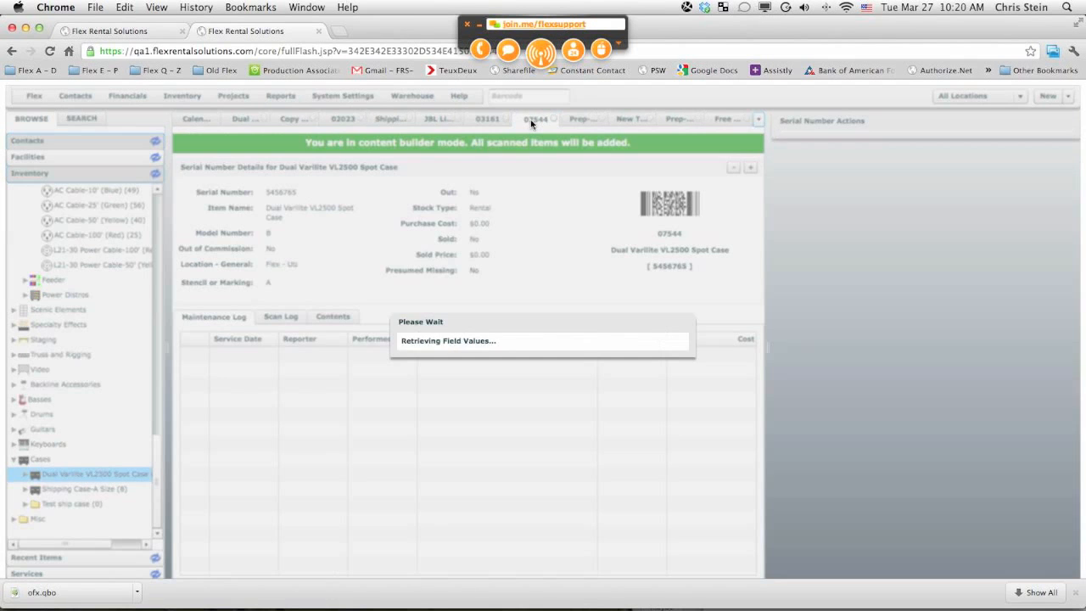
pyautogui.click(338, 316)
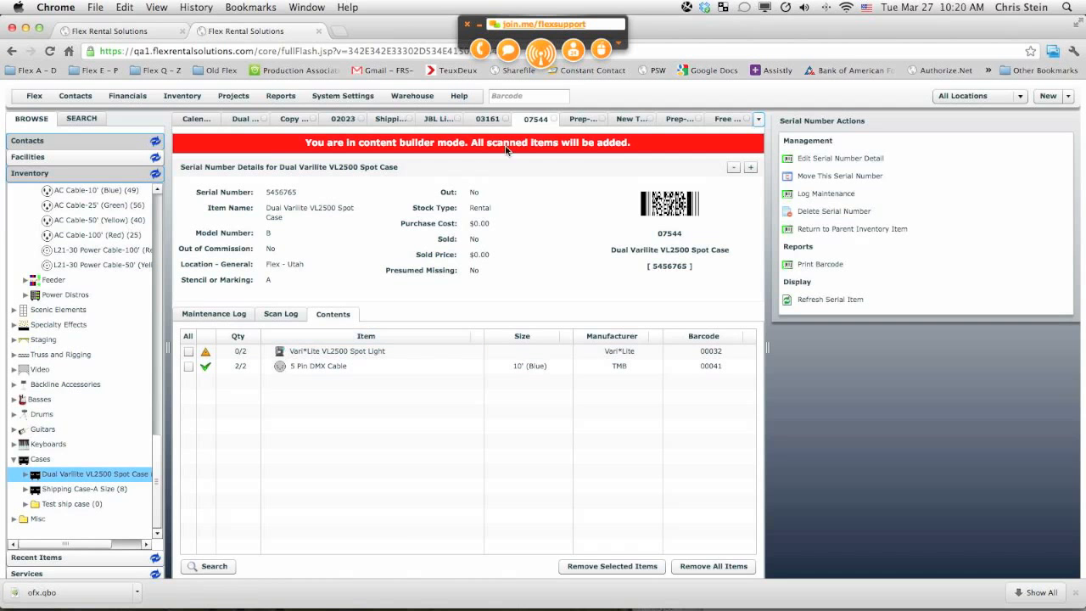
# Step: Look up the Vari*Lite spot light by barcode 07498 from the calendar view
pyautogui.click(195, 117)
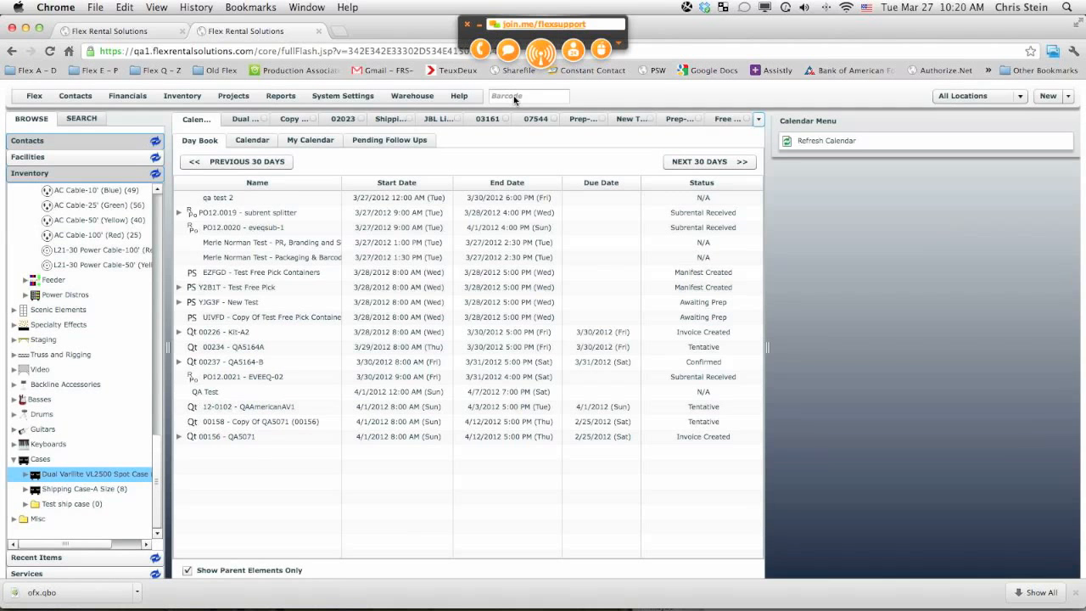
pyautogui.click(513, 96)
pyautogui.write('0')
pyautogui.write('7498')
pyautogui.press('Return')
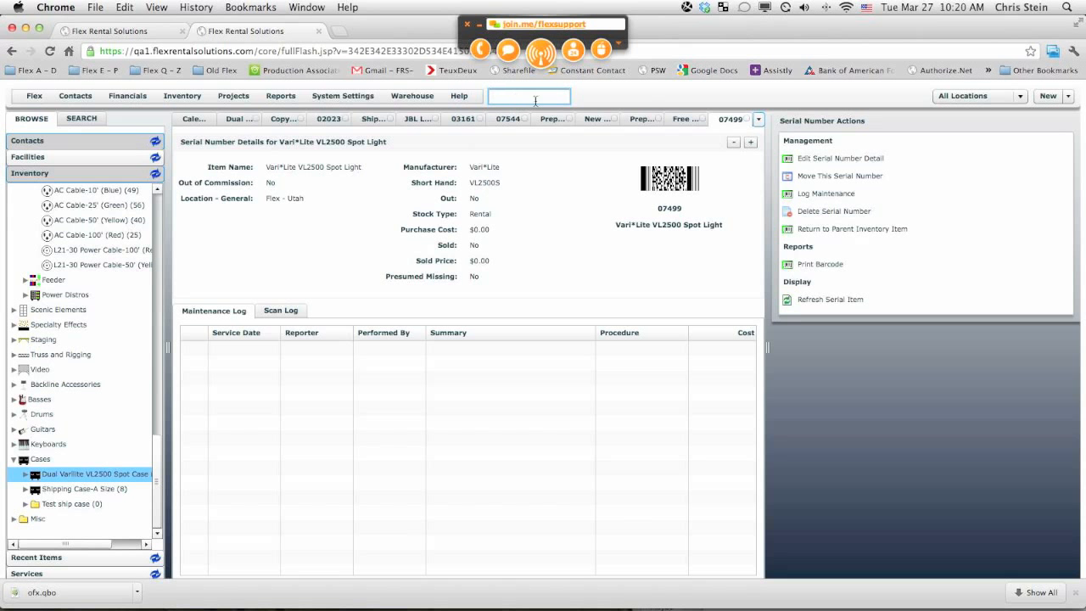
# Step: In Free Scan In, scan the 5 Pin DMX Cable 00041 and return quantity 2 from the New Test manifest
pyautogui.click(686, 124)
pyautogui.click(503, 95)
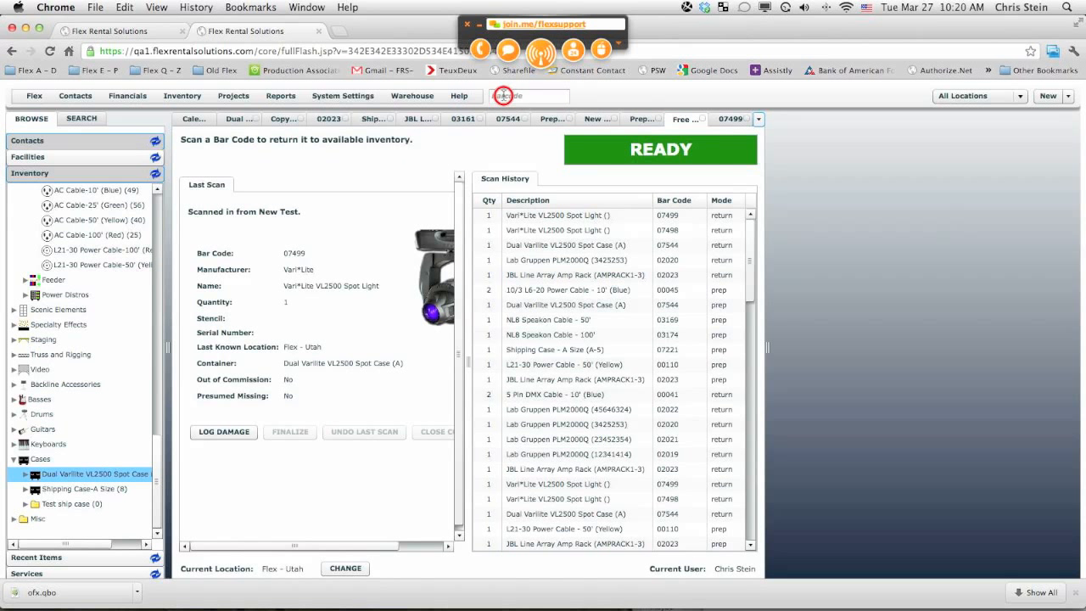
pyautogui.write('0')
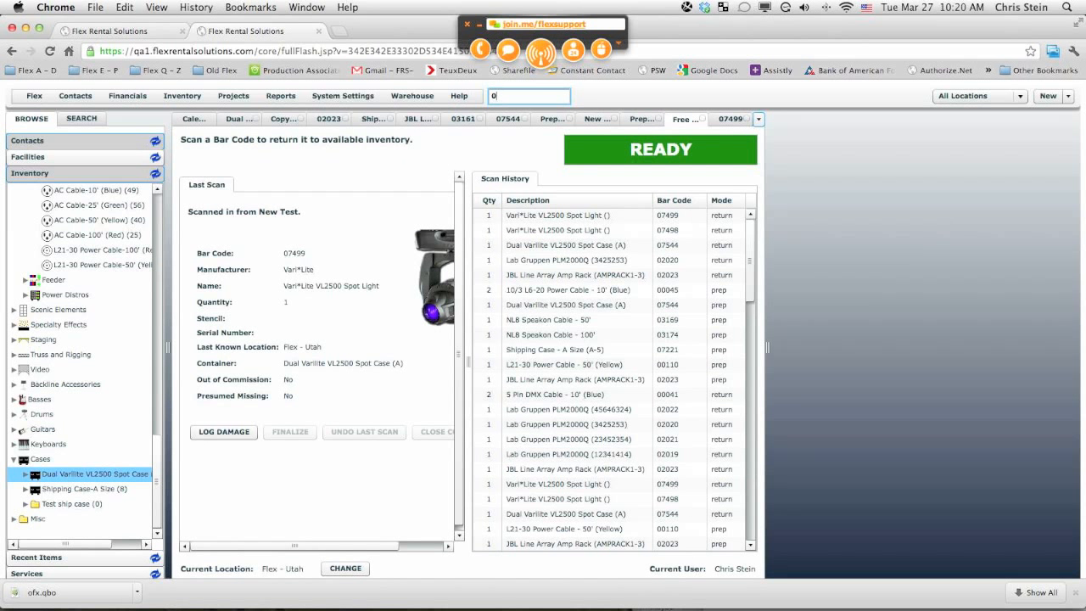
pyautogui.write('0045')
pyautogui.press('Return')
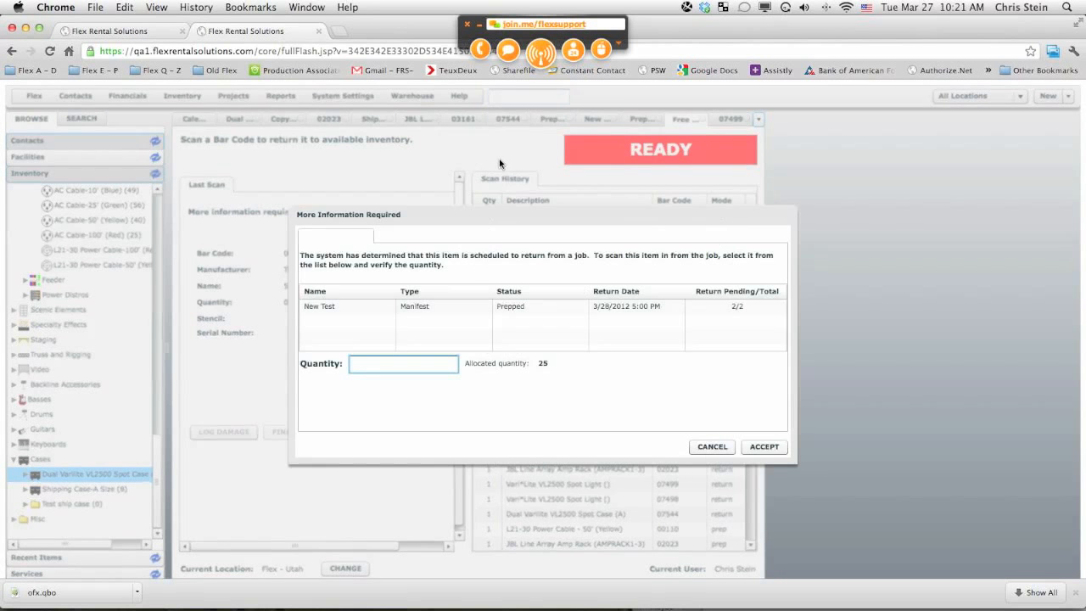
pyautogui.click(453, 306)
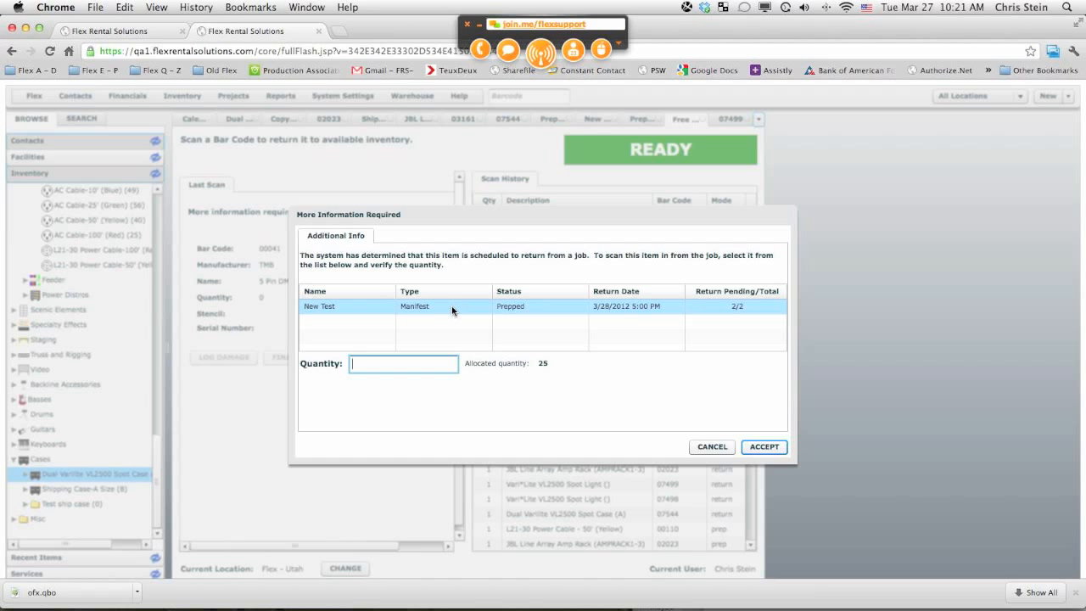
pyautogui.click(444, 309)
pyautogui.click(401, 366)
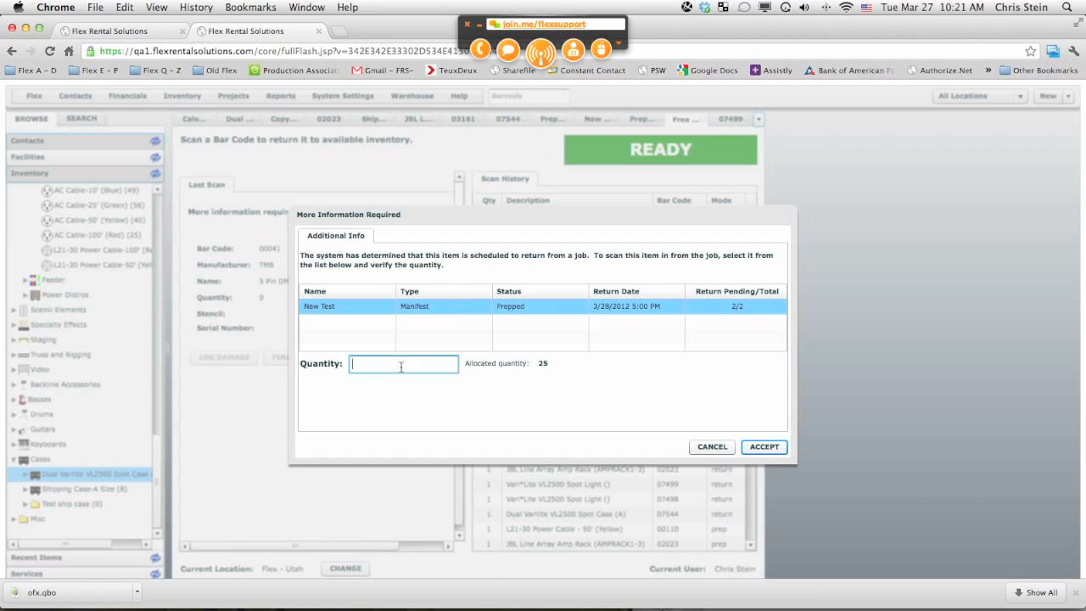
pyautogui.write('2')
pyautogui.press('Return')
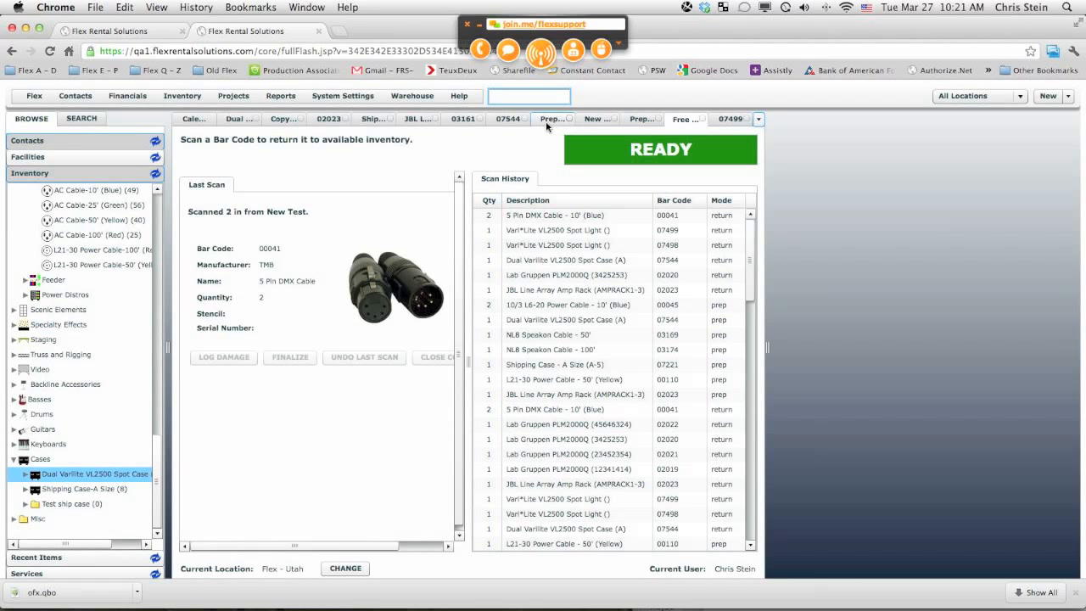
# Step: Review the contents of the Dual Varilite case 07544 and the JBL amp rack 02023
pyautogui.click(505, 118)
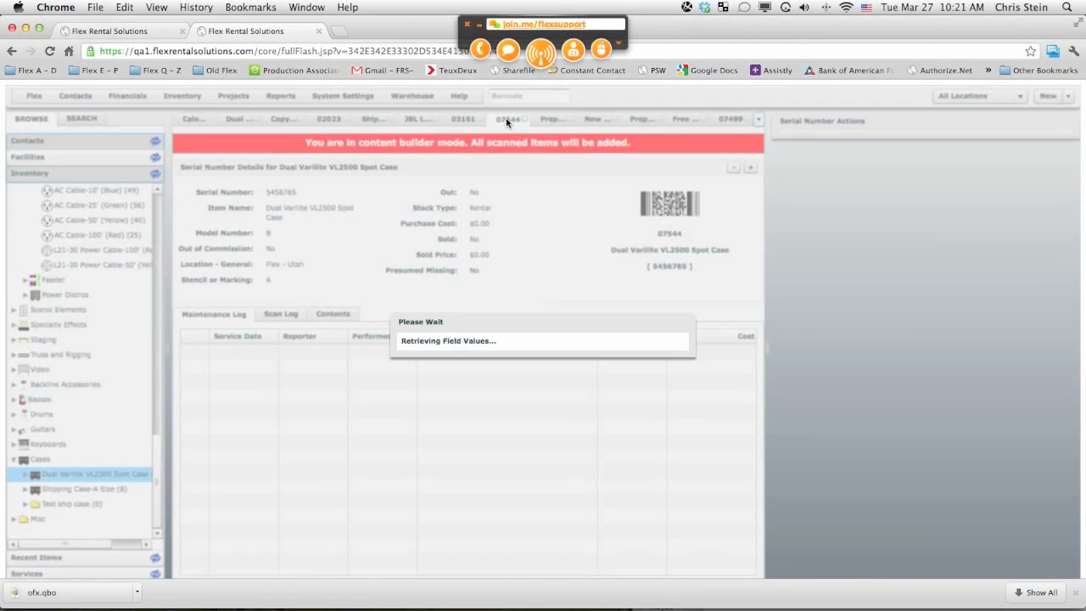
pyautogui.click(342, 310)
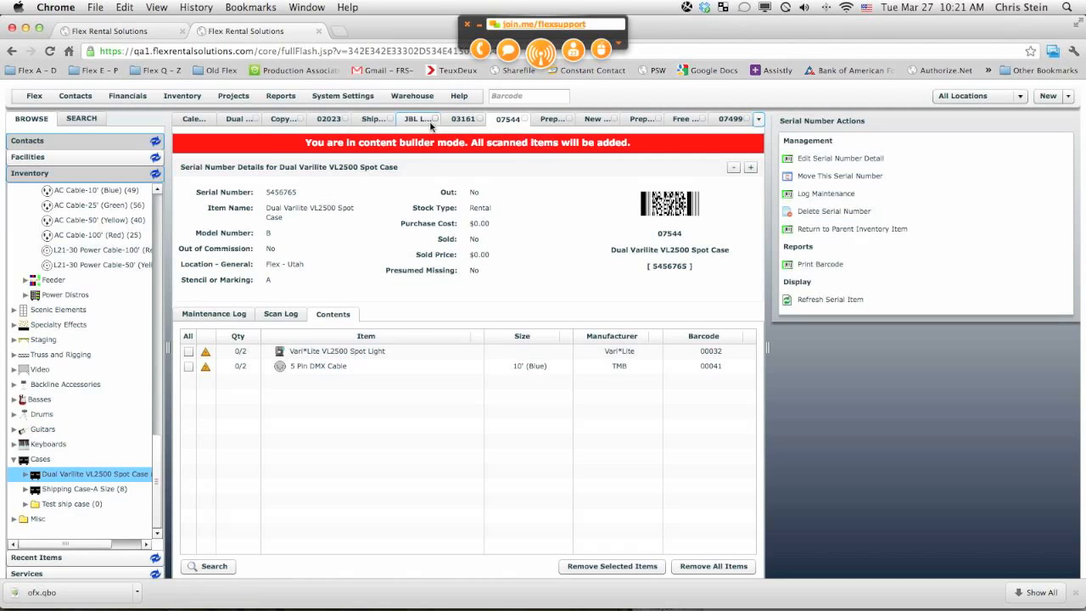
pyautogui.click(327, 119)
pyautogui.click(337, 336)
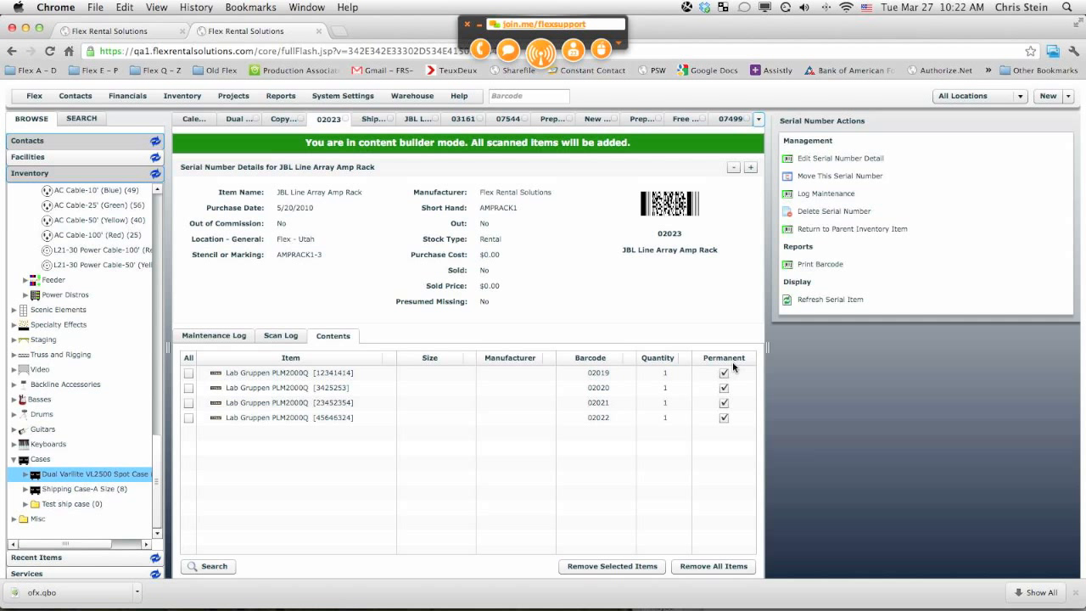
# Step: Open the Project Elements definitions list
pyautogui.click(109, 475)
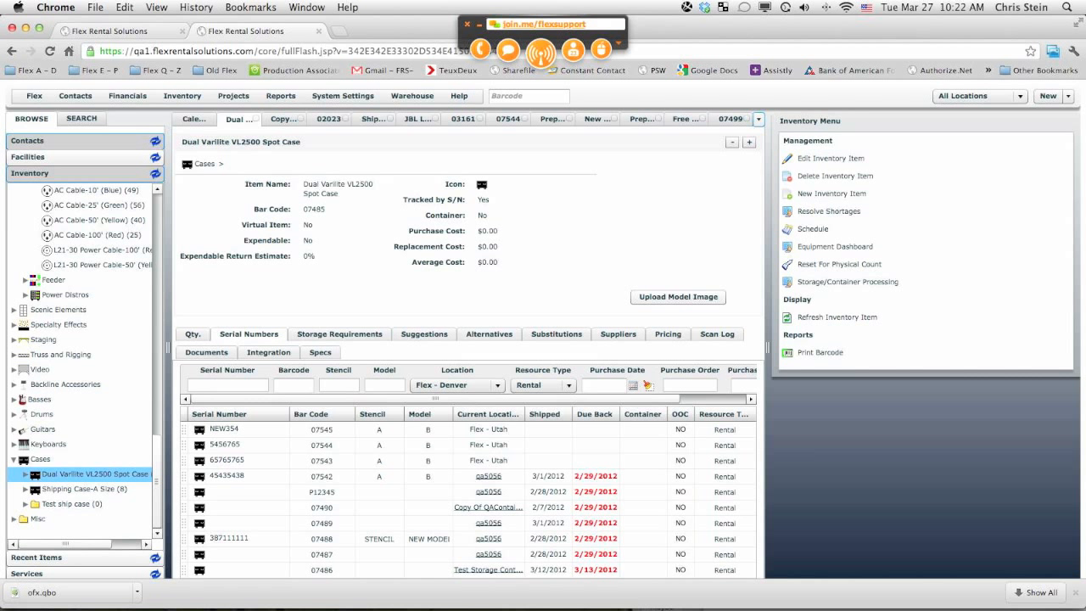
pyautogui.click(666, 608)
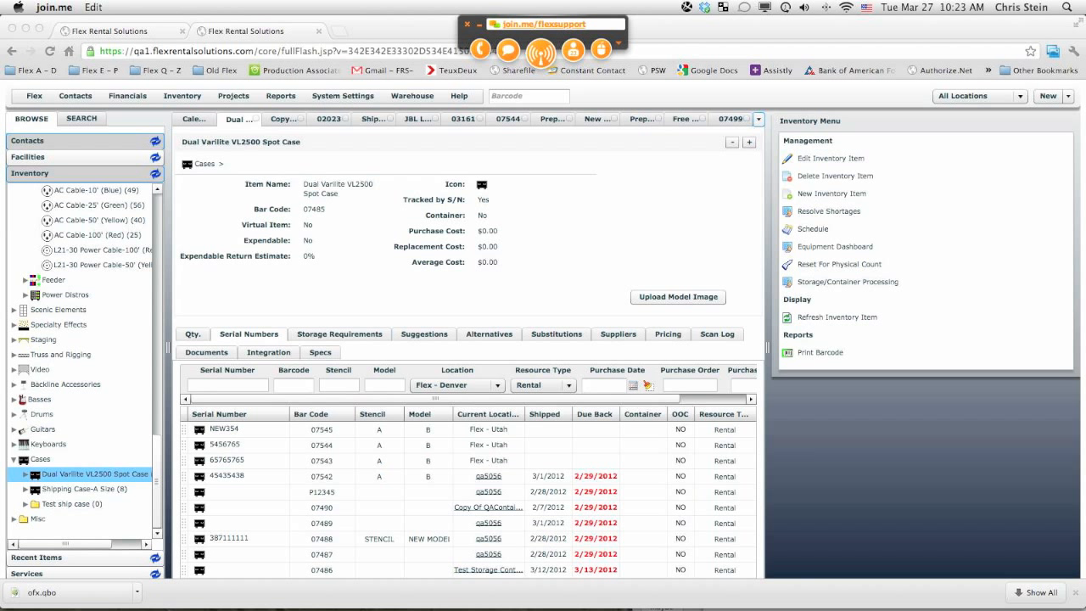
pyautogui.click(233, 96)
pyautogui.click(234, 101)
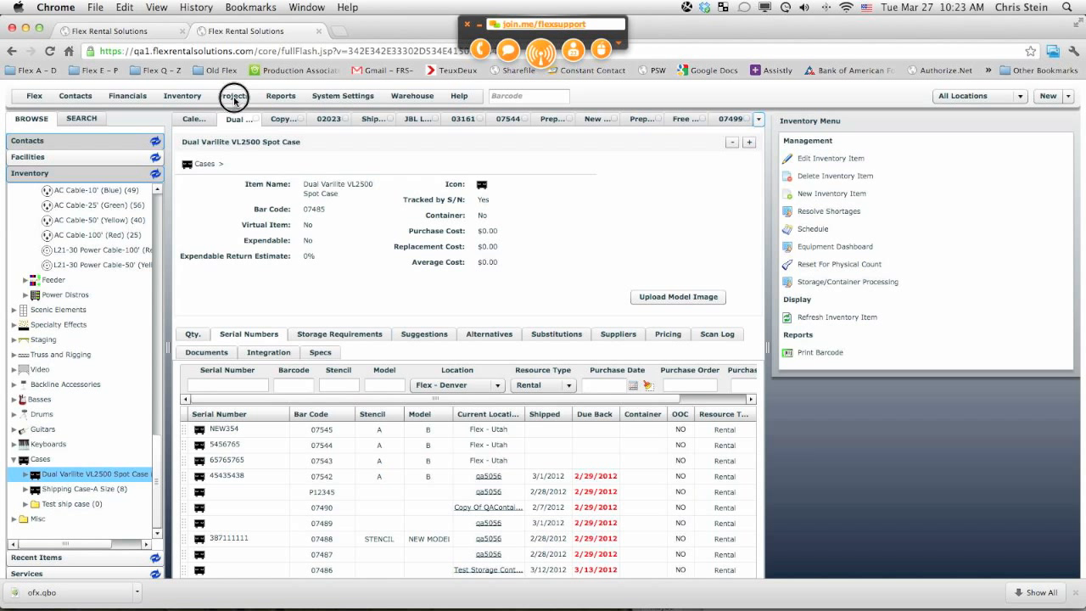
pyautogui.click(234, 101)
pyautogui.click(234, 101)
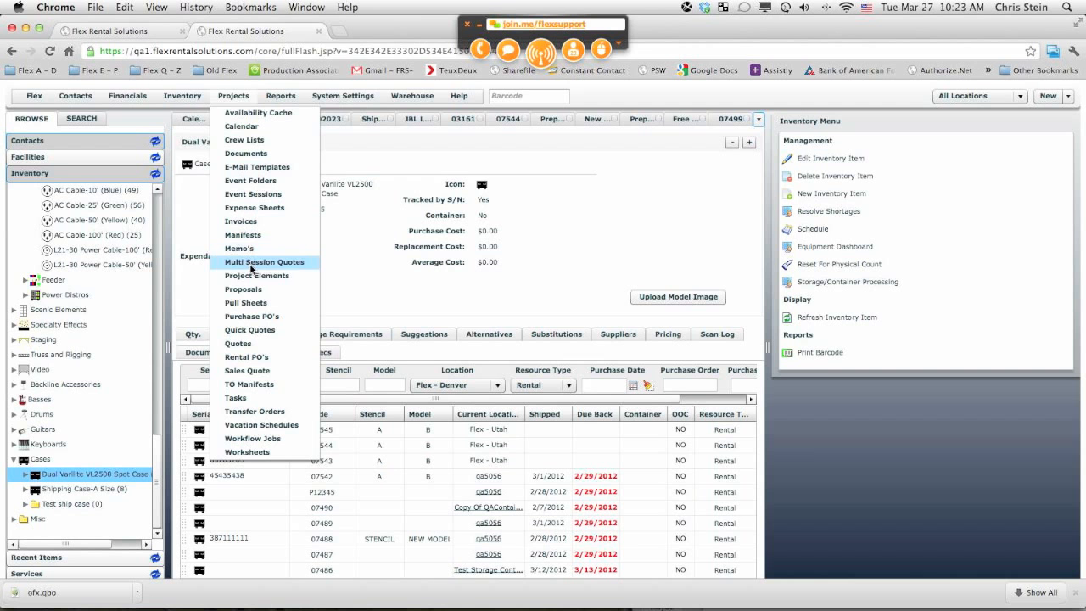
pyautogui.click(251, 276)
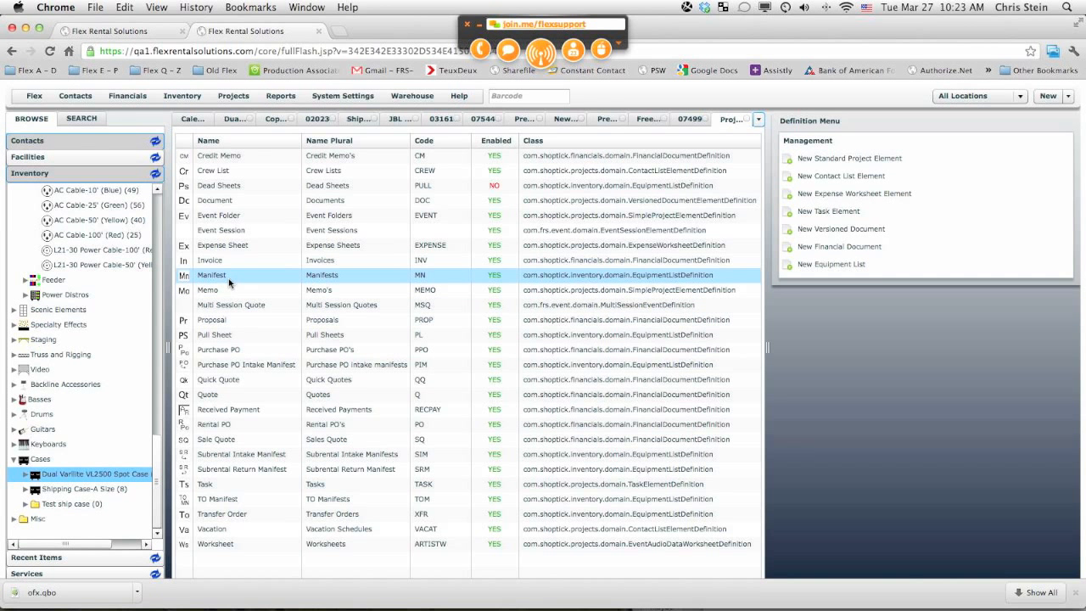
# Step: Open the Manifest element definition and review its Shipping & Receiving options
pyautogui.click(224, 279)
pyautogui.click(225, 279)
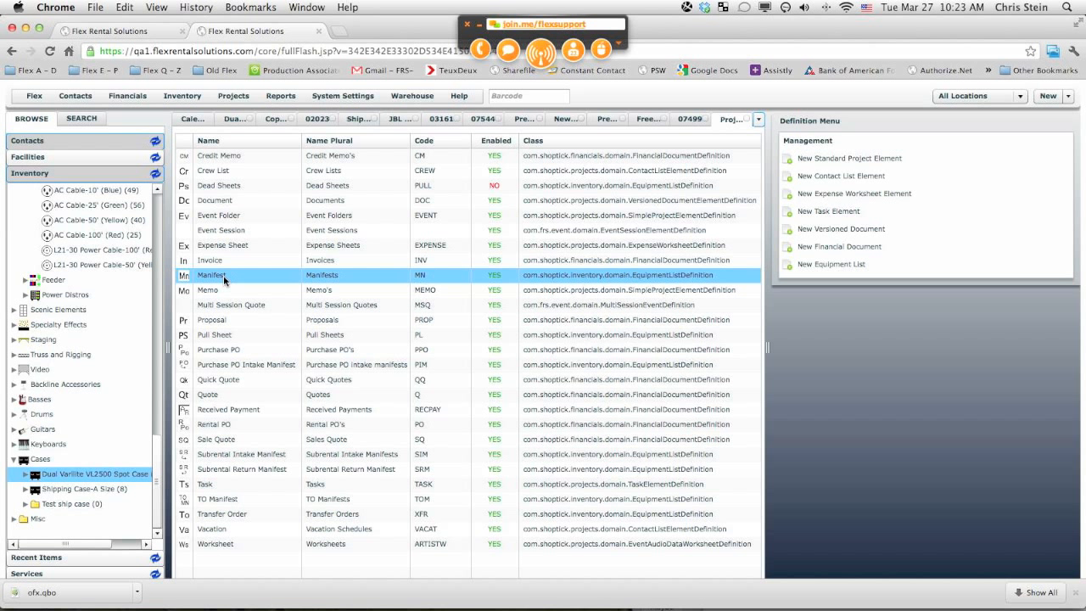
pyautogui.doubleClick(225, 279)
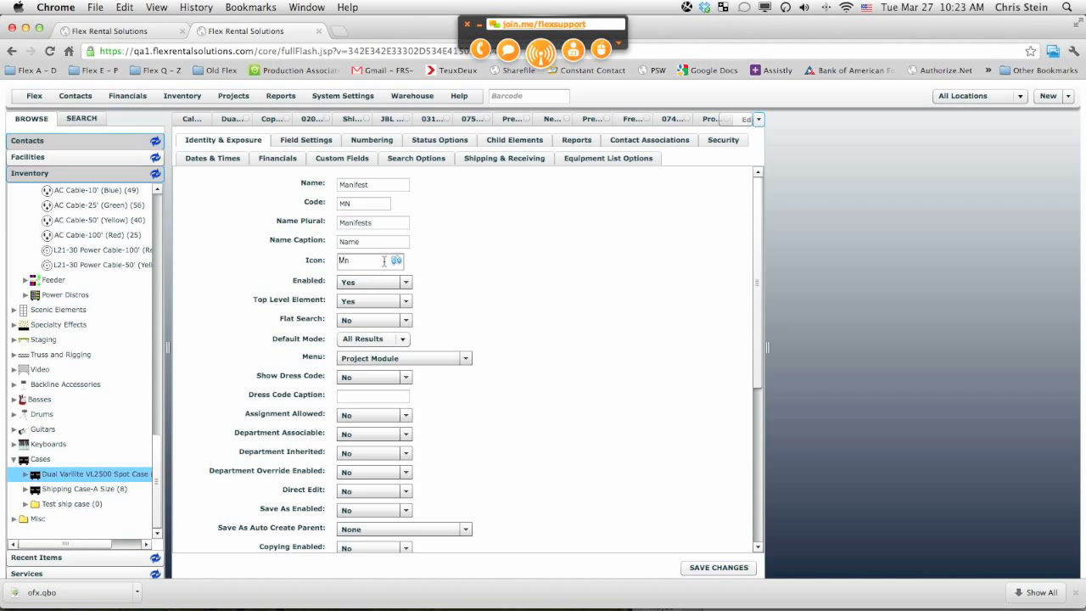
pyautogui.click(525, 161)
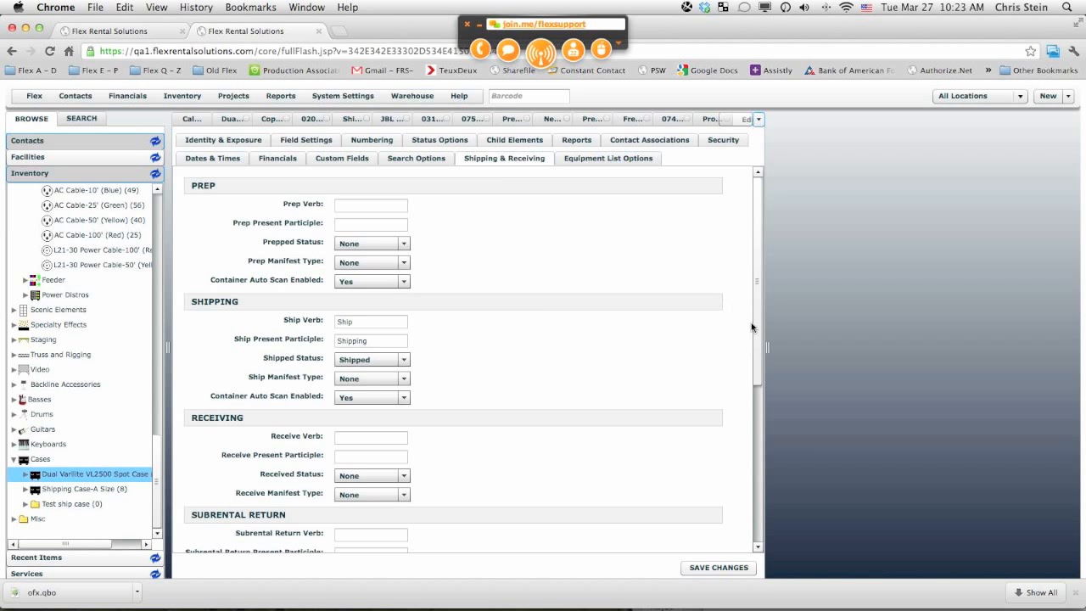
pyautogui.moveTo(756, 347); pyautogui.dragTo(757, 501)
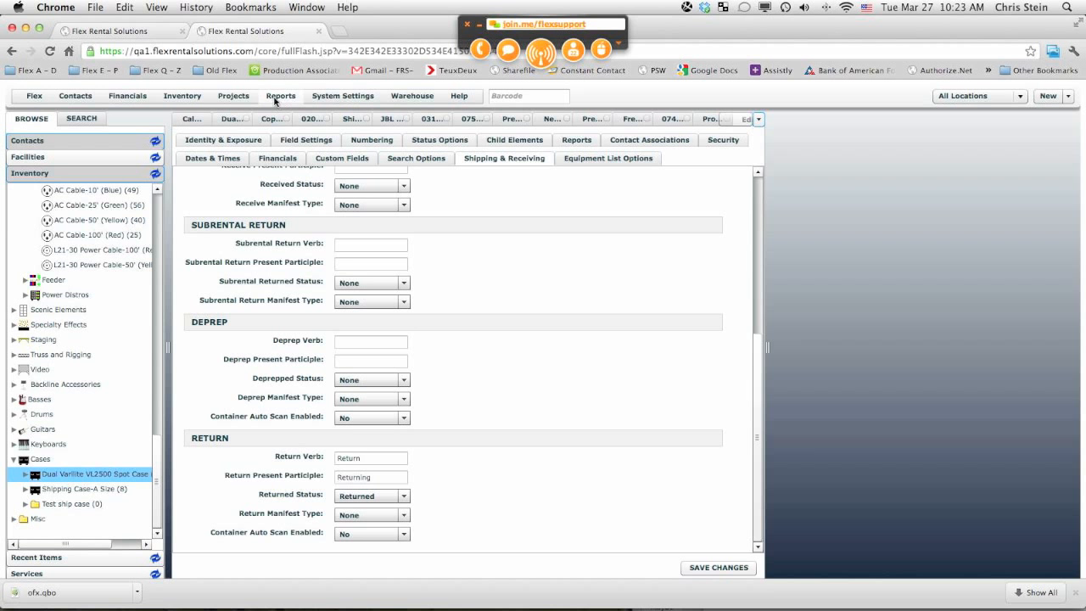
# Step: Open the Pull Sheet definition from Project Elements and review its Shipping & Receiving options
pyautogui.click(233, 96)
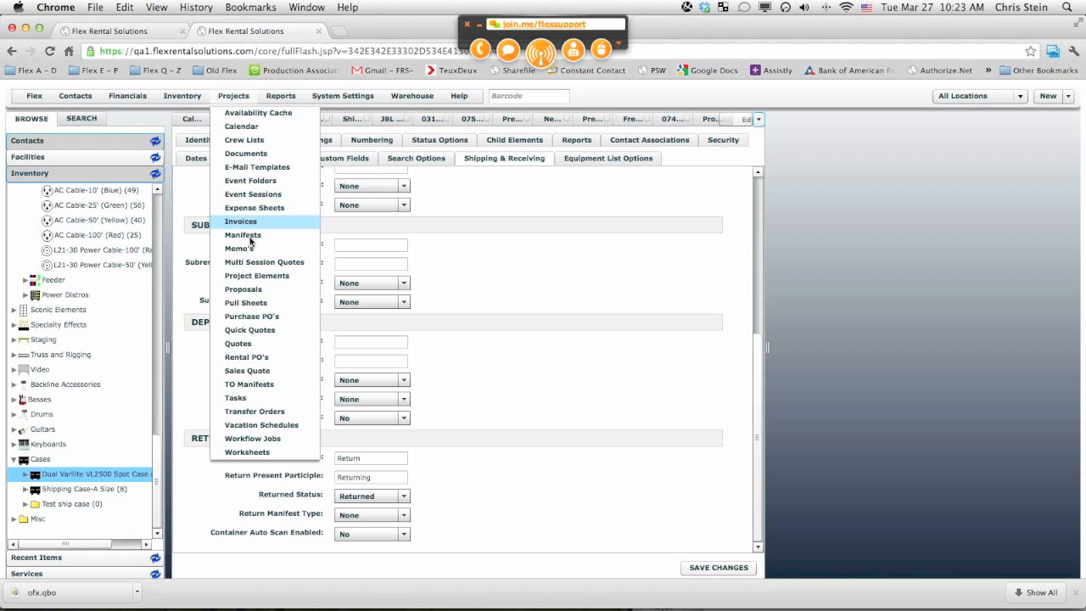
pyautogui.click(252, 275)
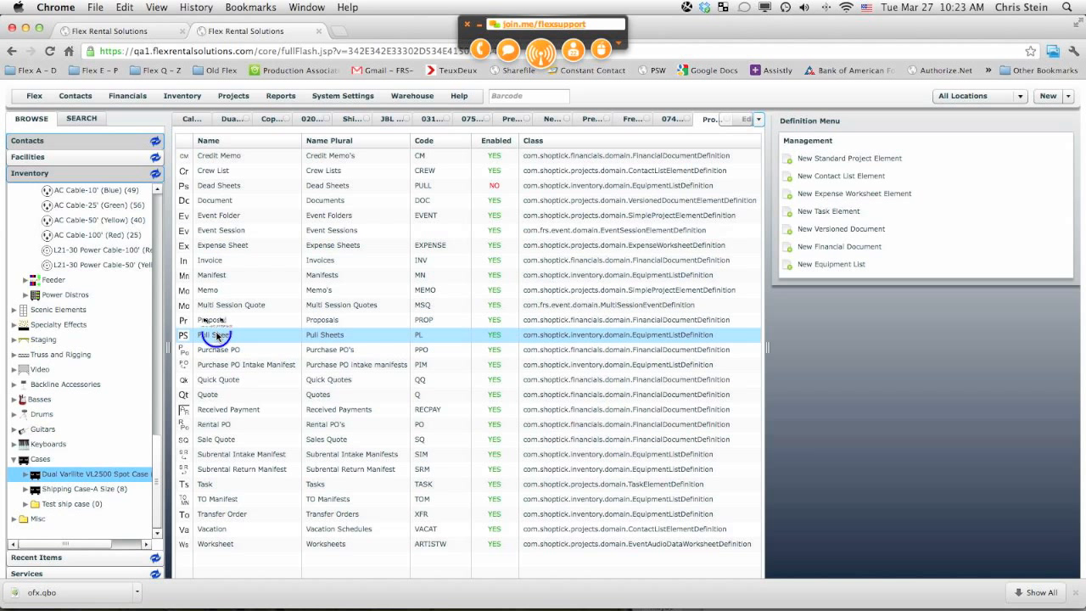
pyautogui.click(218, 336)
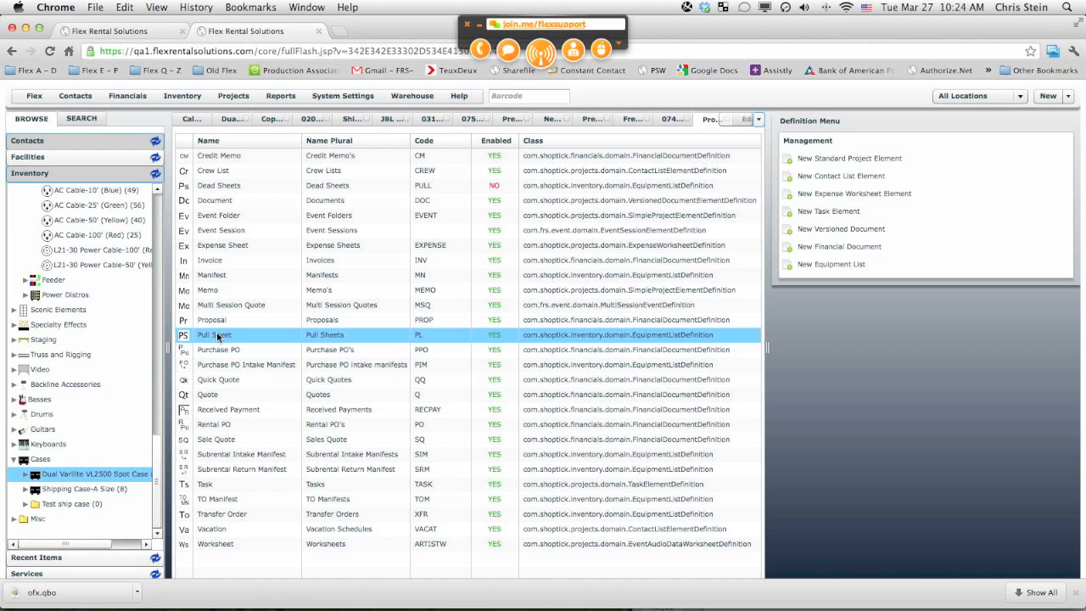
pyautogui.doubleClick(217, 336)
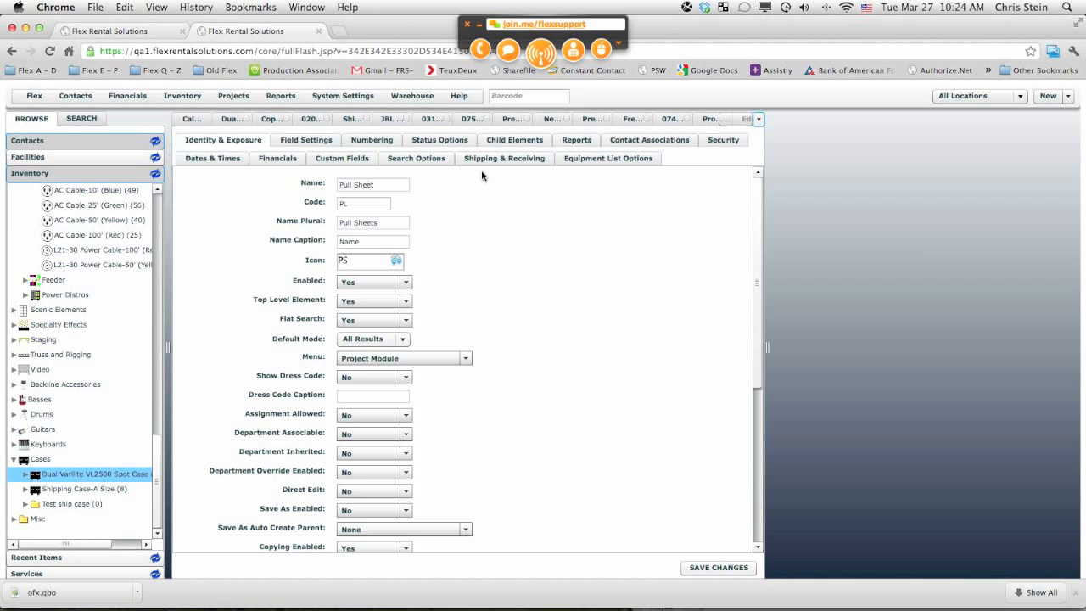
pyautogui.click(488, 160)
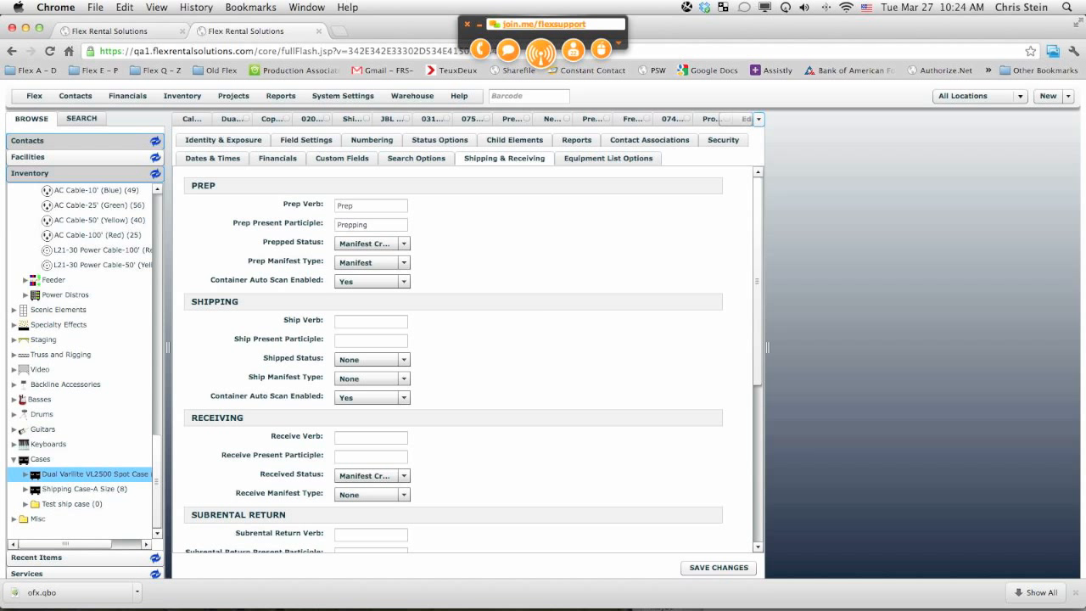
pyautogui.press('super+Tab')
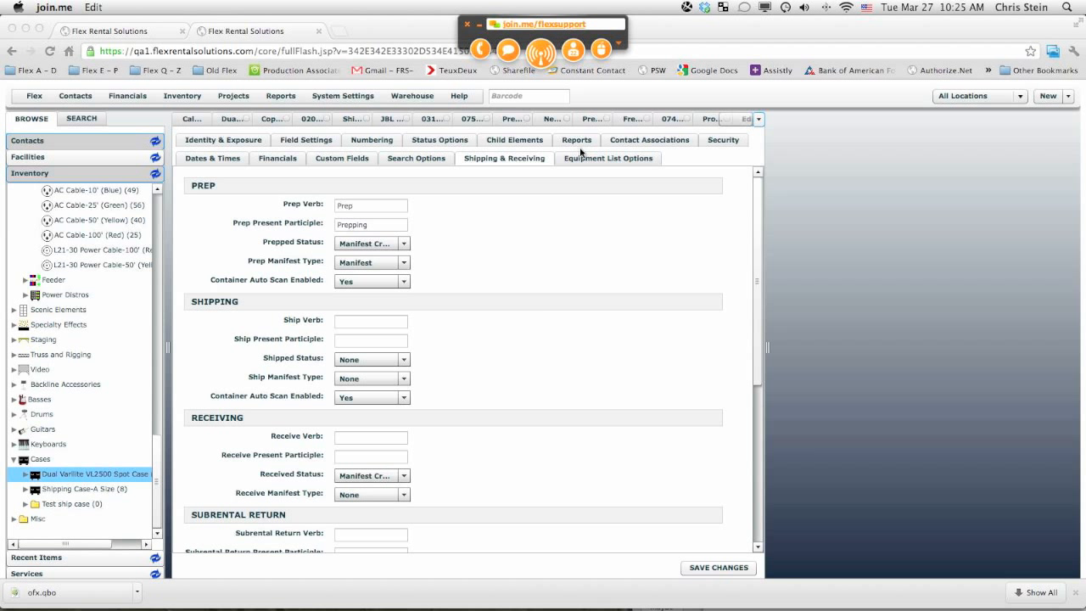
# Step: In Free Scan In, scan barcode 00110 and return quantity 1 from the New Test manifest
pyautogui.click(628, 119)
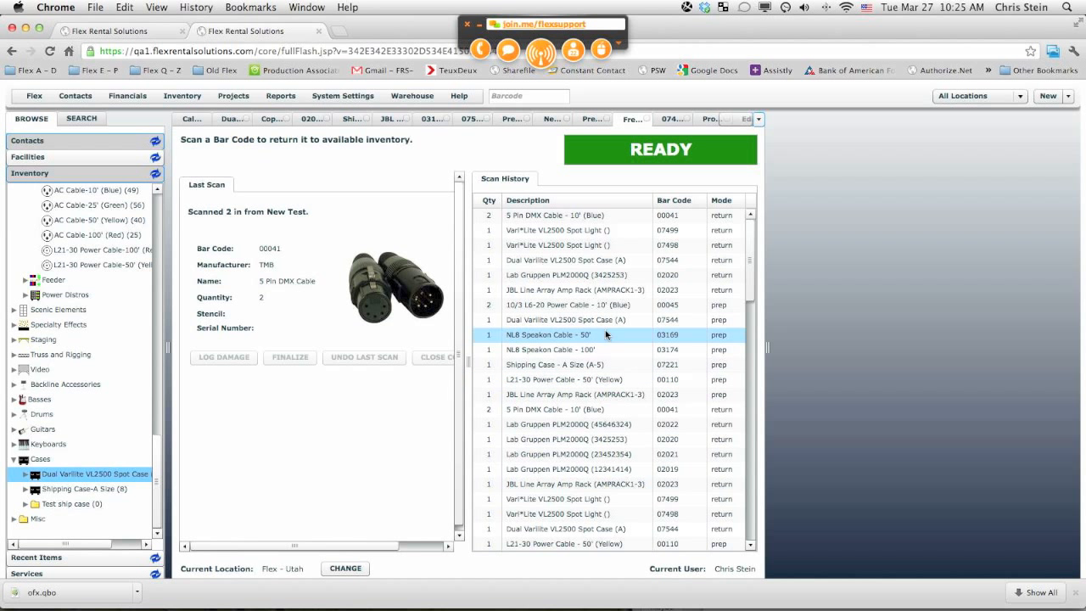
pyautogui.click(512, 95)
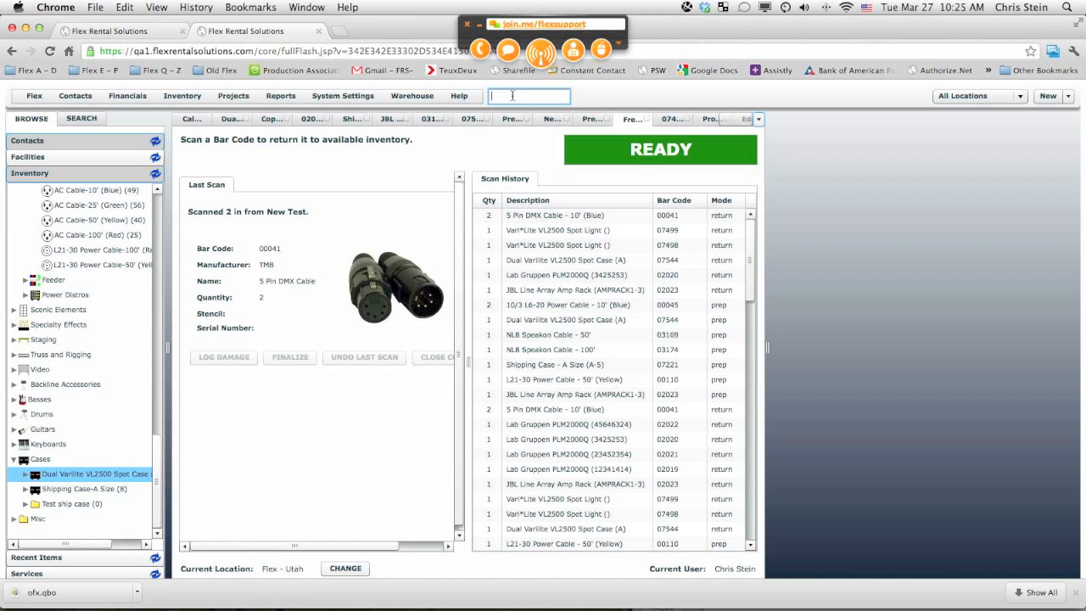
pyautogui.write('00110')
pyautogui.press('Return')
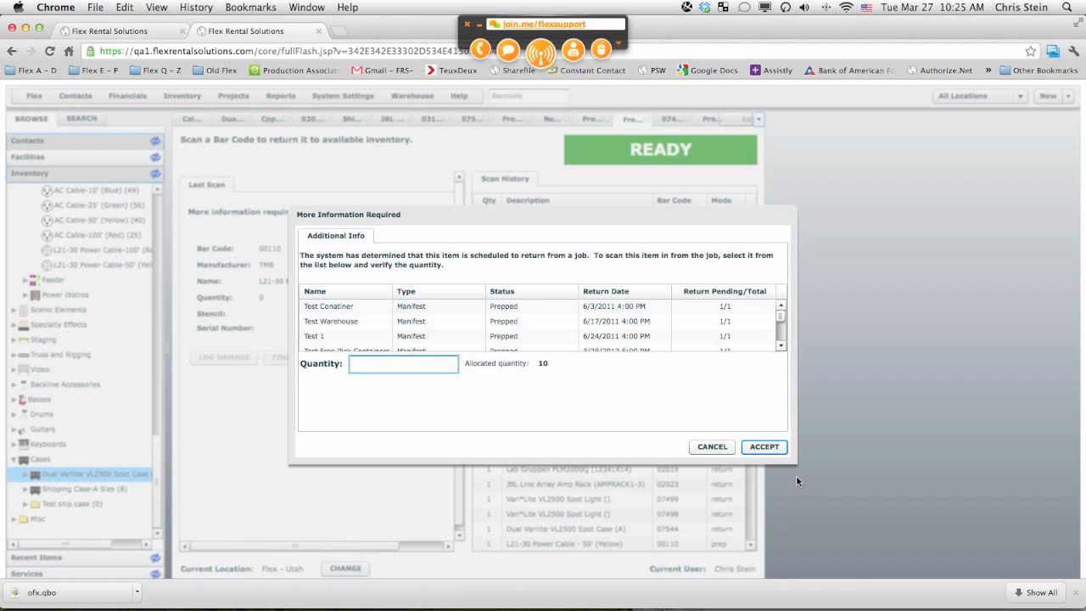
pyautogui.click(781, 347)
pyautogui.click(781, 346)
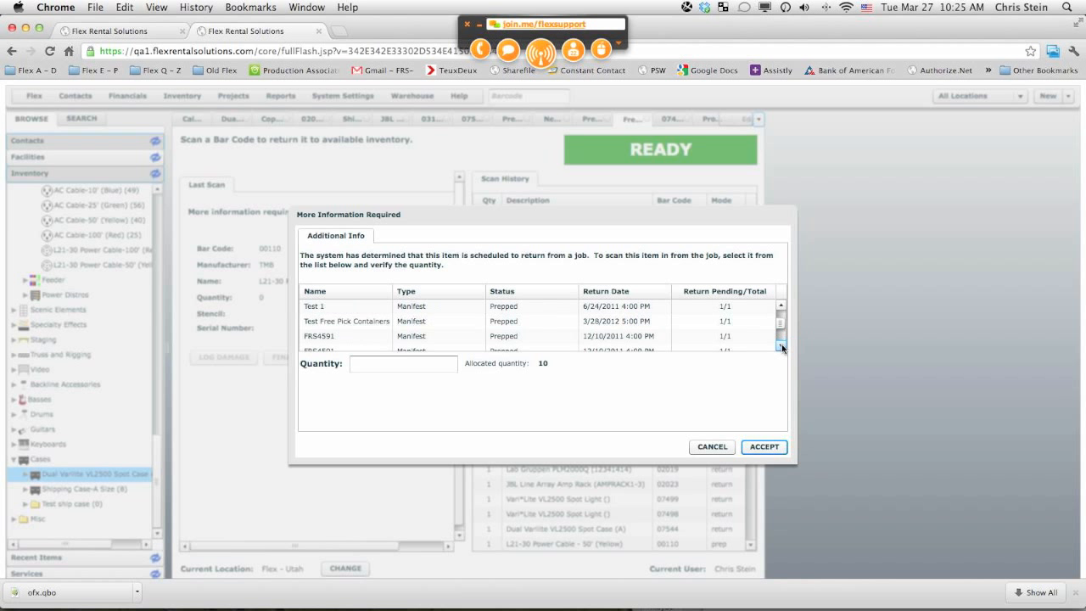
pyautogui.click(781, 346)
pyautogui.click(781, 346)
pyautogui.click(781, 346)
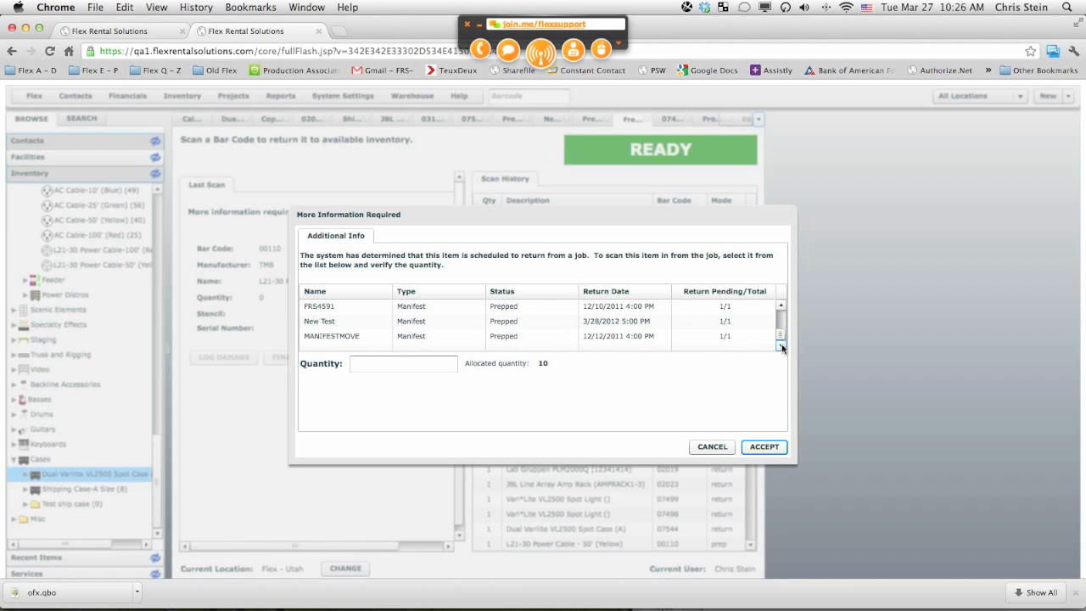
pyautogui.click(782, 335)
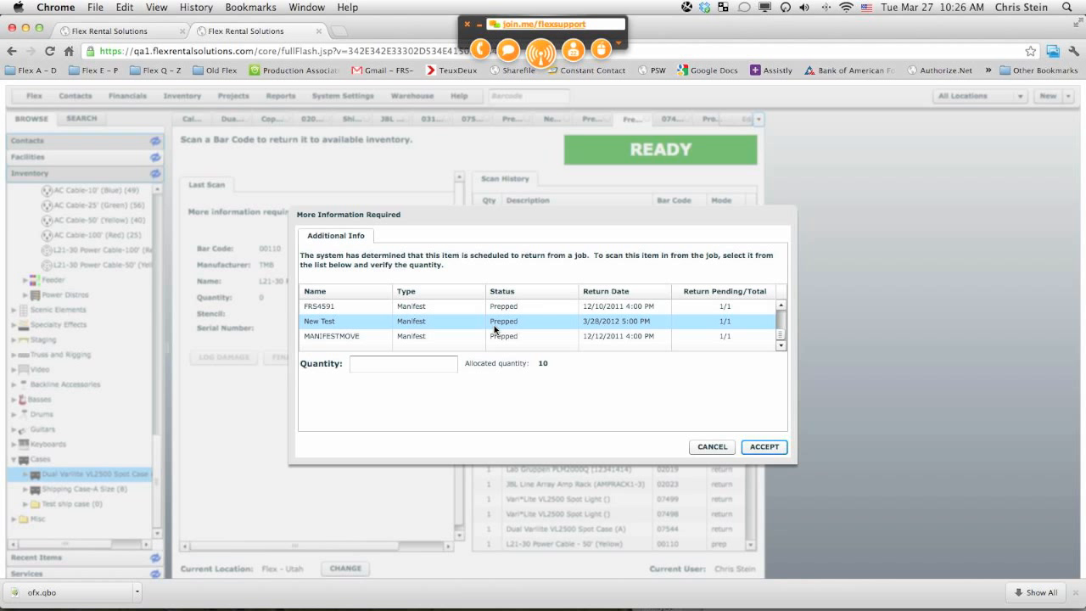
pyautogui.click(324, 322)
pyautogui.click(373, 361)
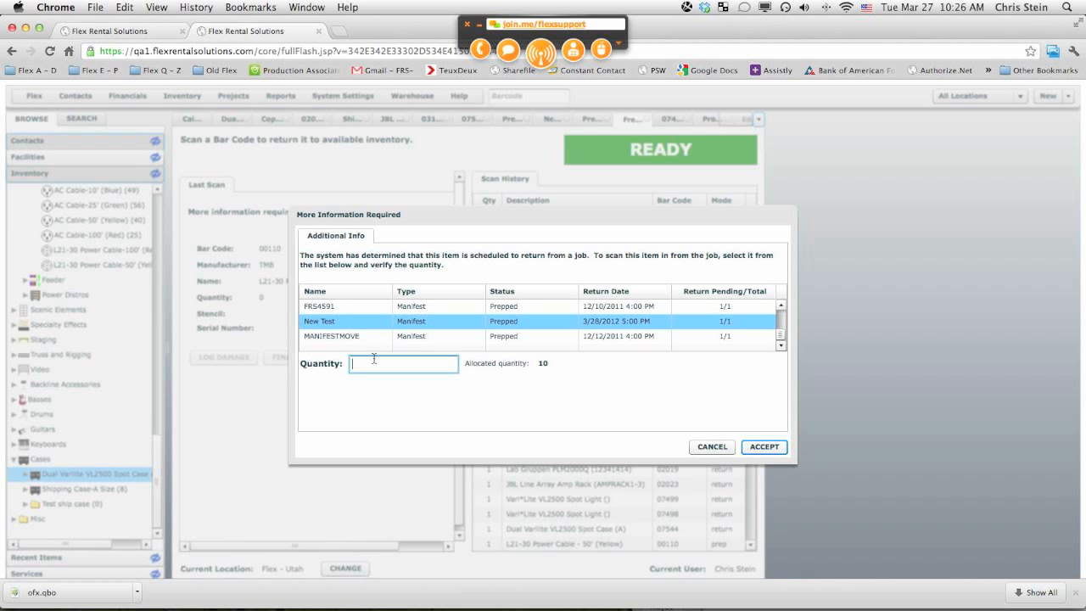
pyautogui.write('1')
pyautogui.click(762, 447)
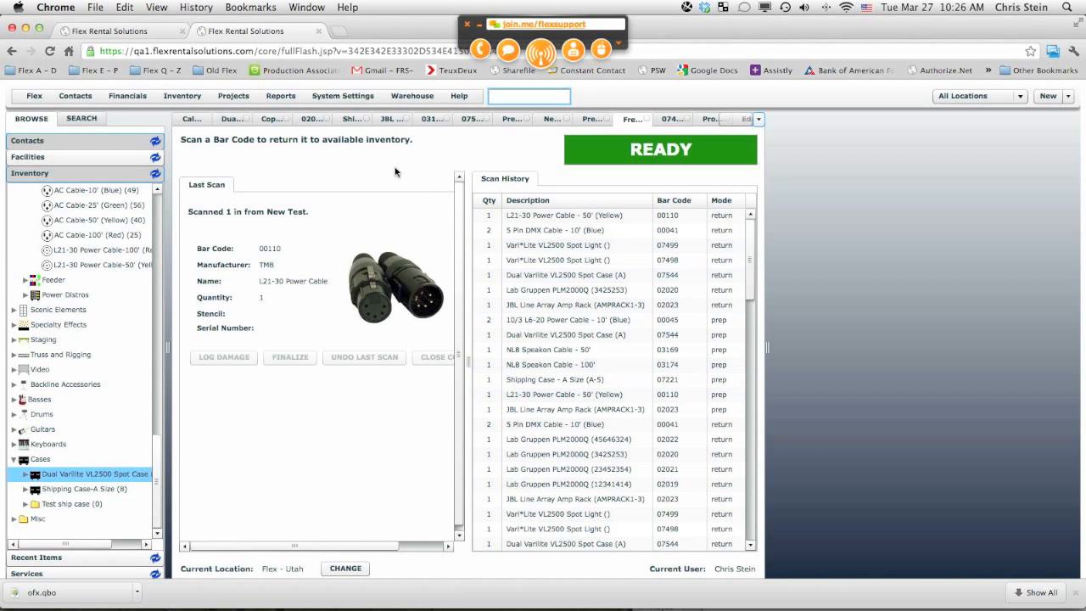
# Step: Open the New Test return manifest and examine its scanned items and containers
pyautogui.click(410, 96)
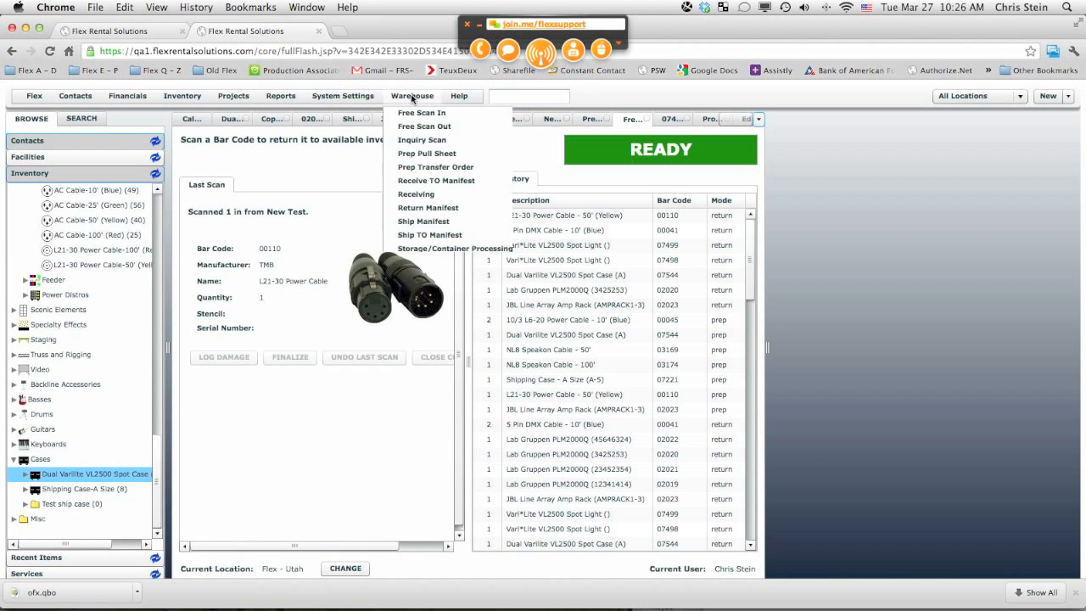
pyautogui.click(442, 209)
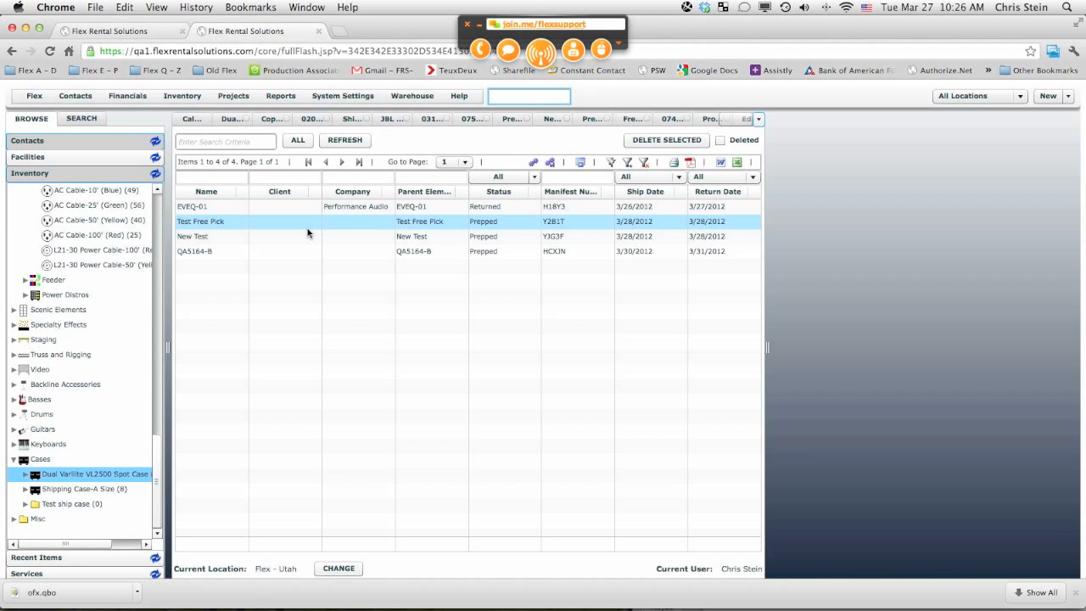
pyautogui.click(215, 237)
pyautogui.doubleClick(214, 238)
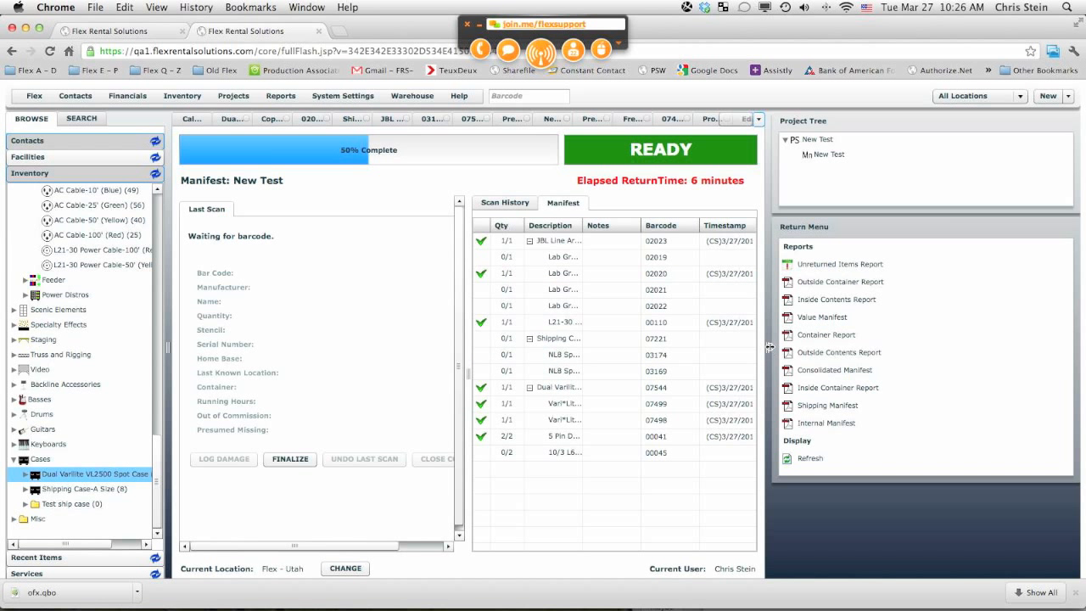
pyautogui.moveTo(767, 347); pyautogui.dragTo(806, 346)
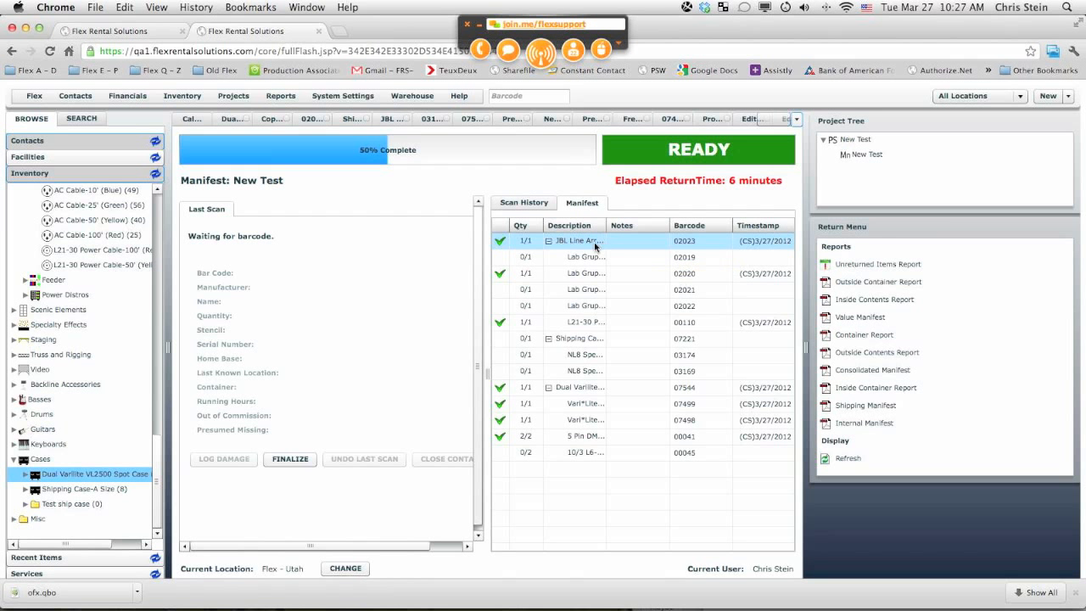
pyautogui.click(574, 324)
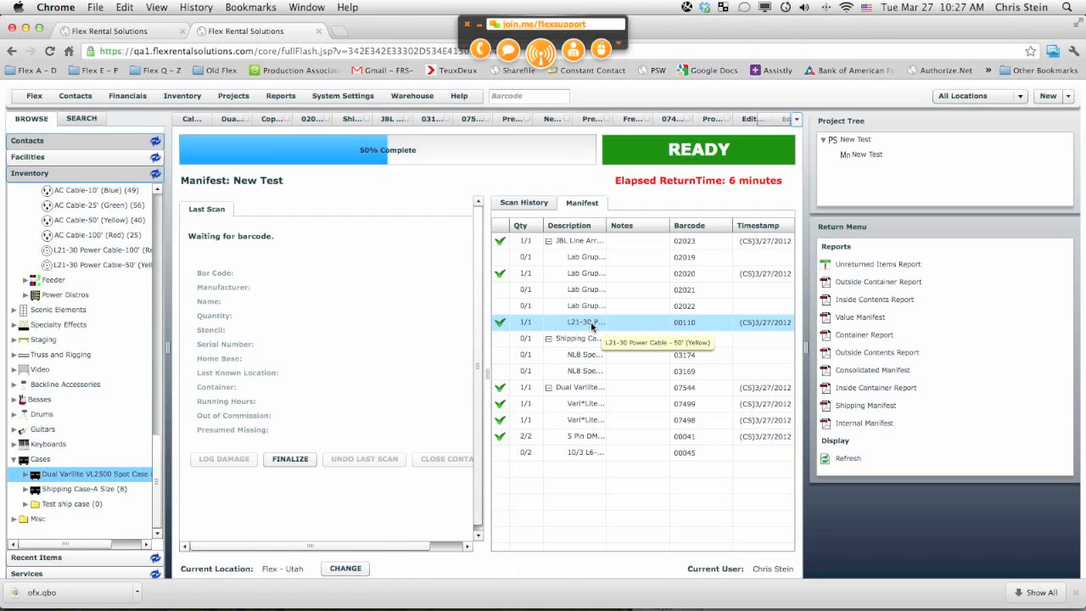
pyautogui.click(580, 241)
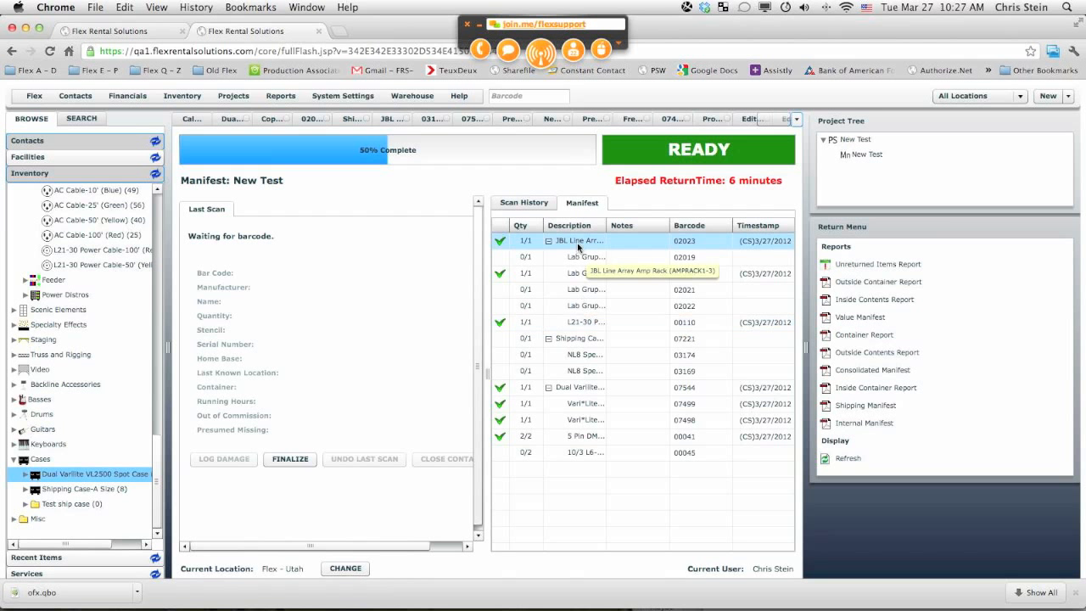
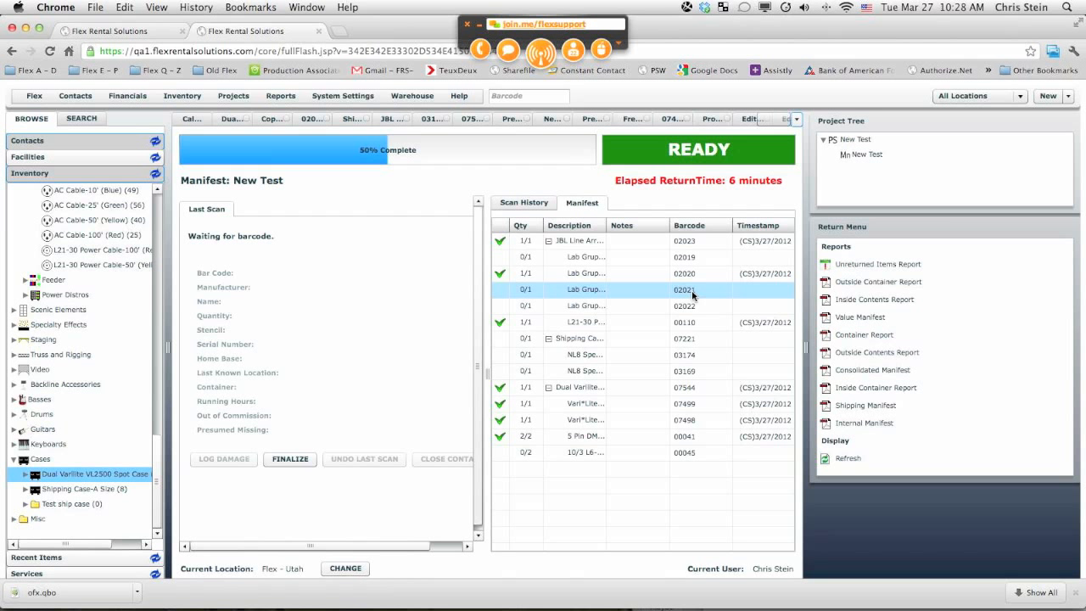
# Step: Scan barcode 02021 to return that Lab Gruppen amp on the New Test manifest
pyautogui.press('Escape')
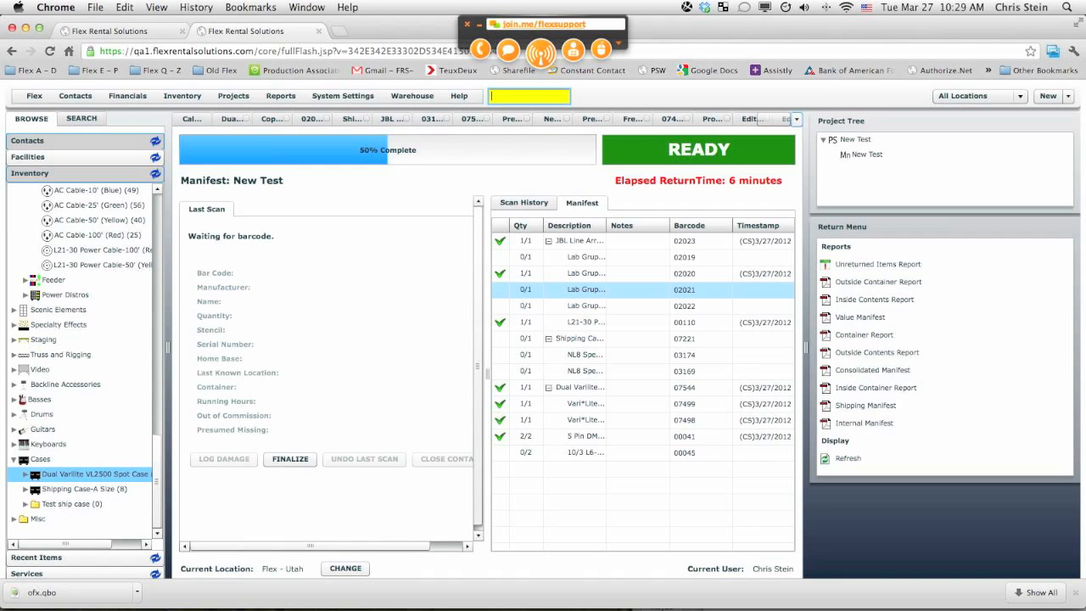
pyautogui.write('20')
pyautogui.press('BackSpace')
pyautogui.press('BackSpace')
pyautogui.write('02021')
pyautogui.press('Return')
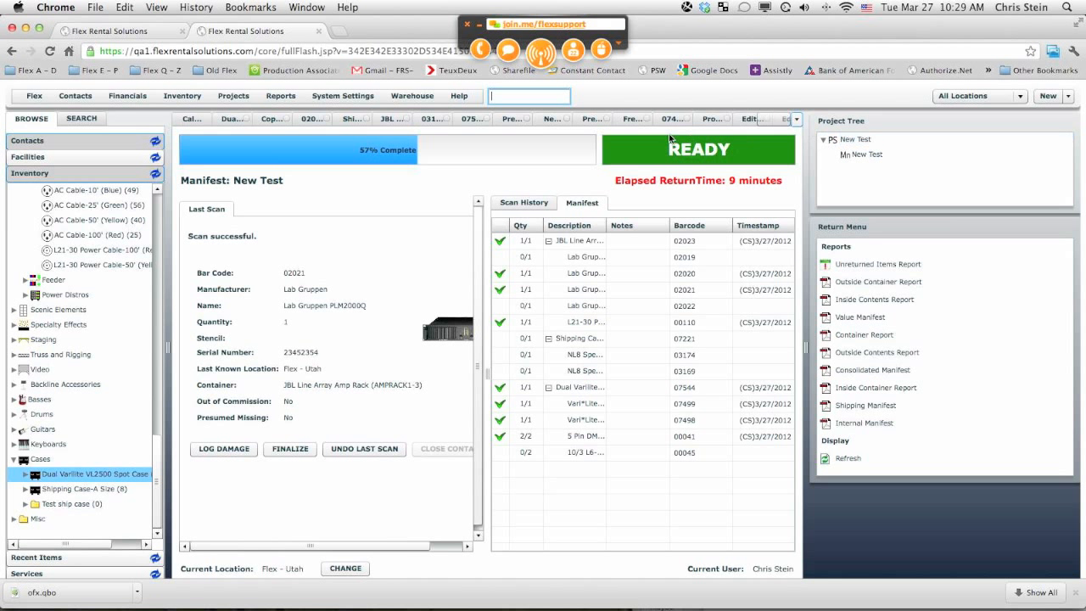
# Step: Open the NL8 Speakon Cable - 25' inventory item and select its barcode
pyautogui.click(594, 121)
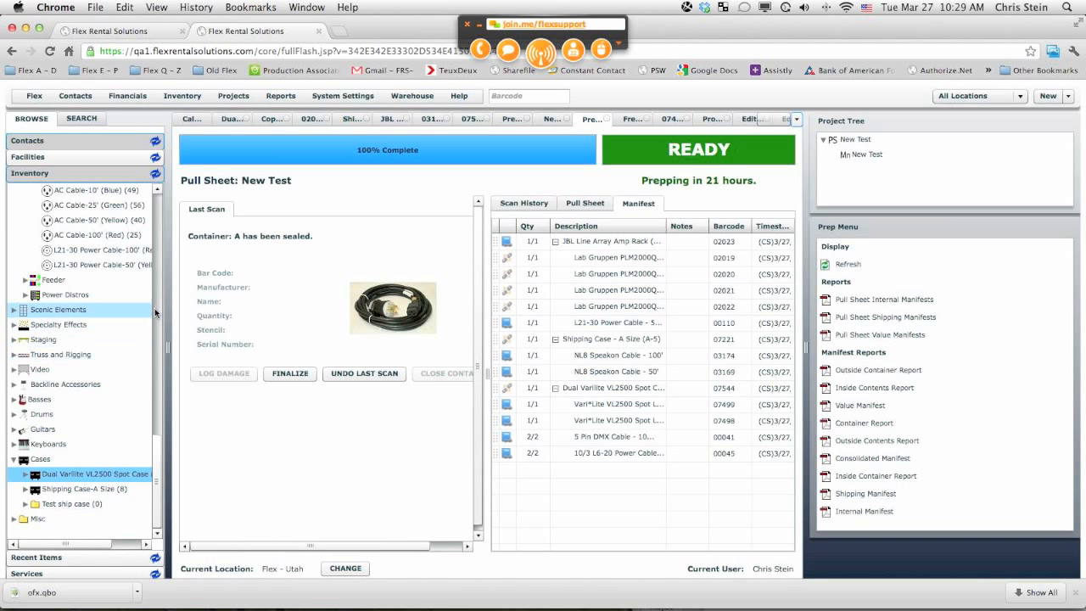
pyautogui.moveTo(155, 453); pyautogui.dragTo(178, 253)
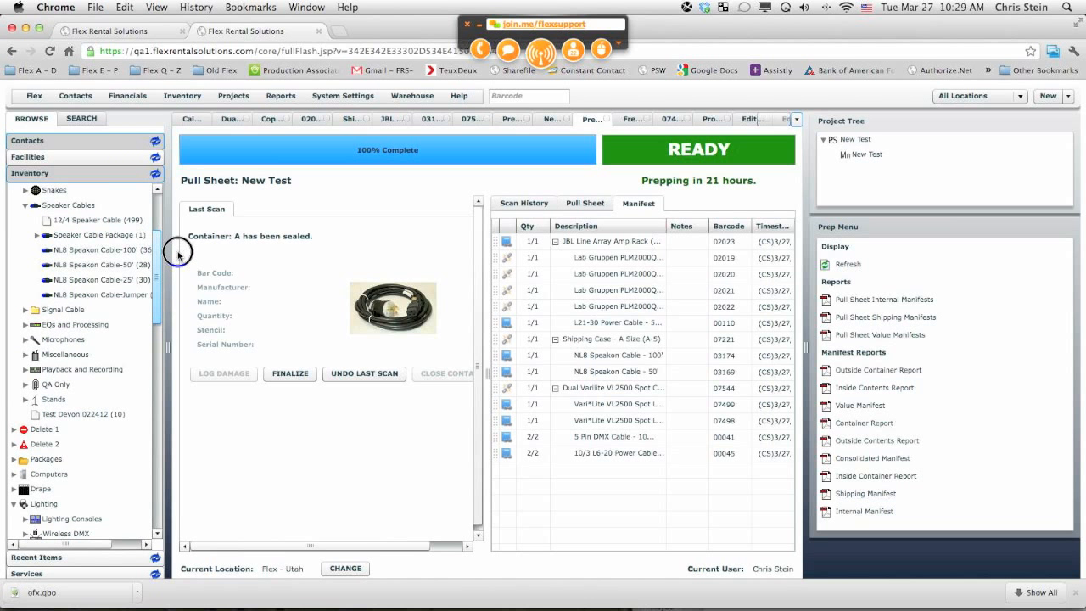
pyautogui.click(108, 280)
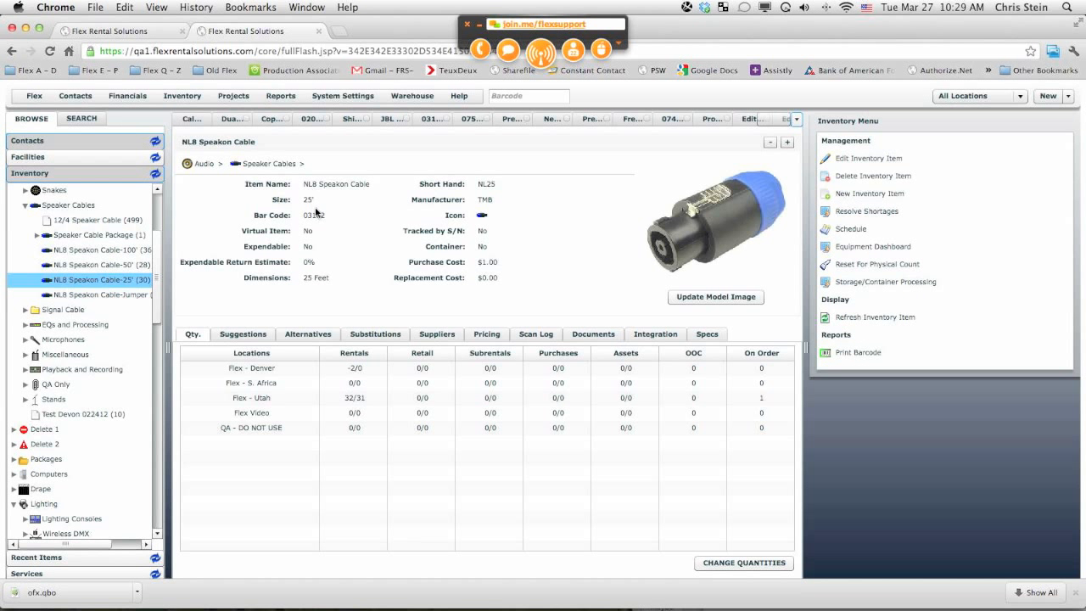
pyautogui.moveTo(327, 214); pyautogui.dragTo(302, 216)
# Step: Unfinalize the Copy Of Test Free Pick Containers pull sheet
pyautogui.click(513, 119)
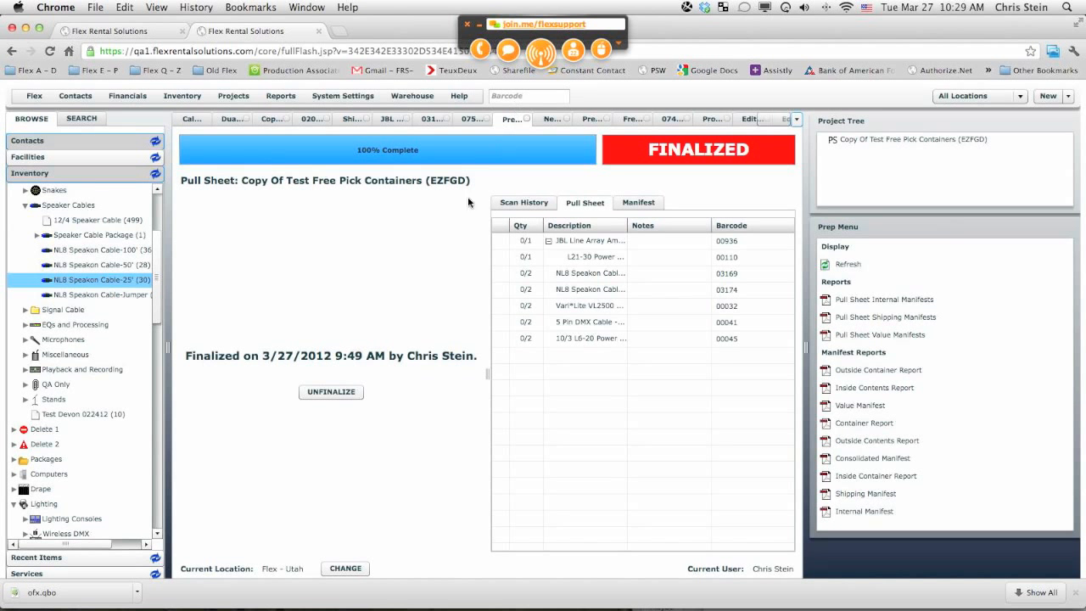
pyautogui.click(329, 390)
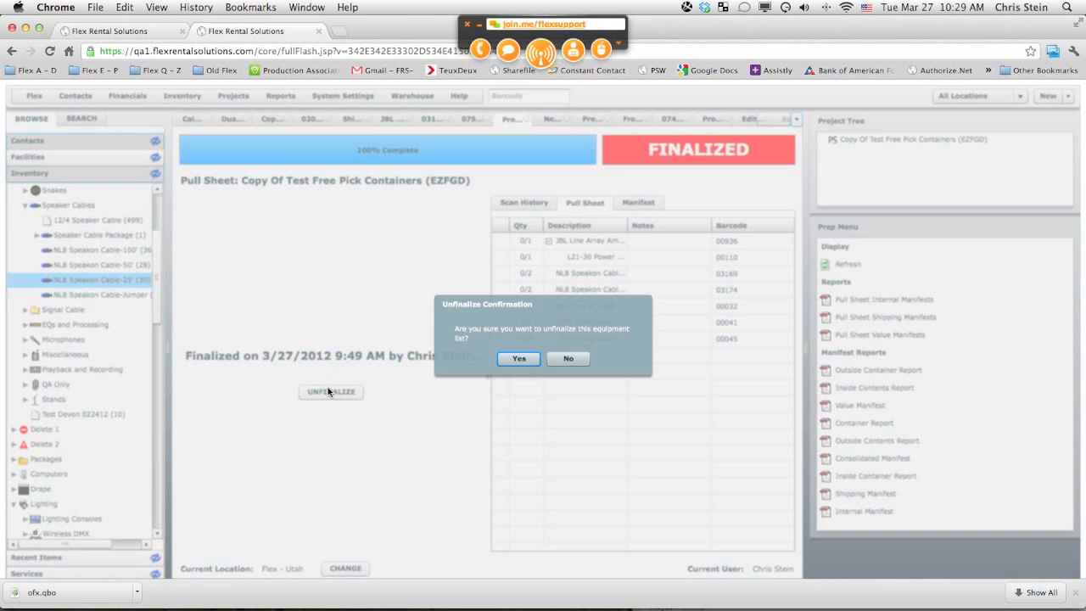
pyautogui.click(517, 358)
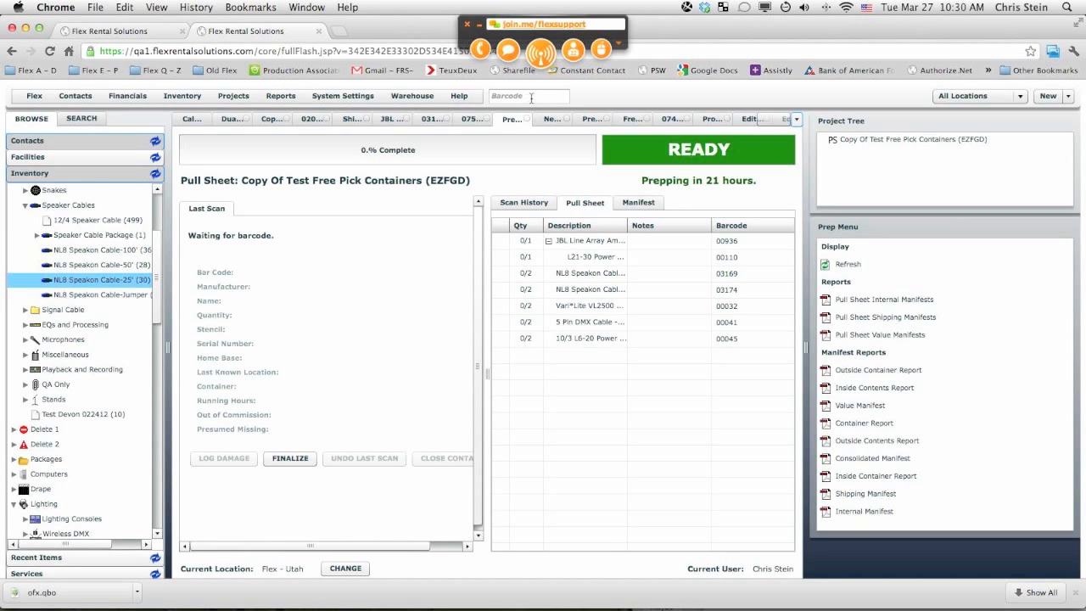
# Step: Scan barcode 03162 onto the copied pull sheet and accept a quantity of 2 NL8 Speakon Cable - 25'
pyautogui.click(531, 98)
pyautogui.write('03162')
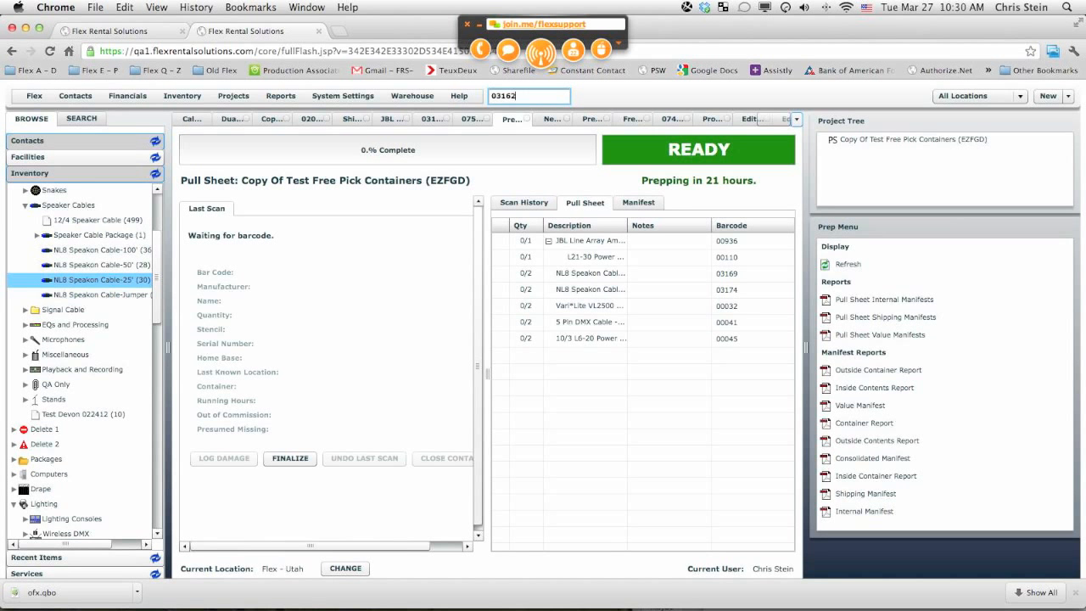
pyautogui.press('Return')
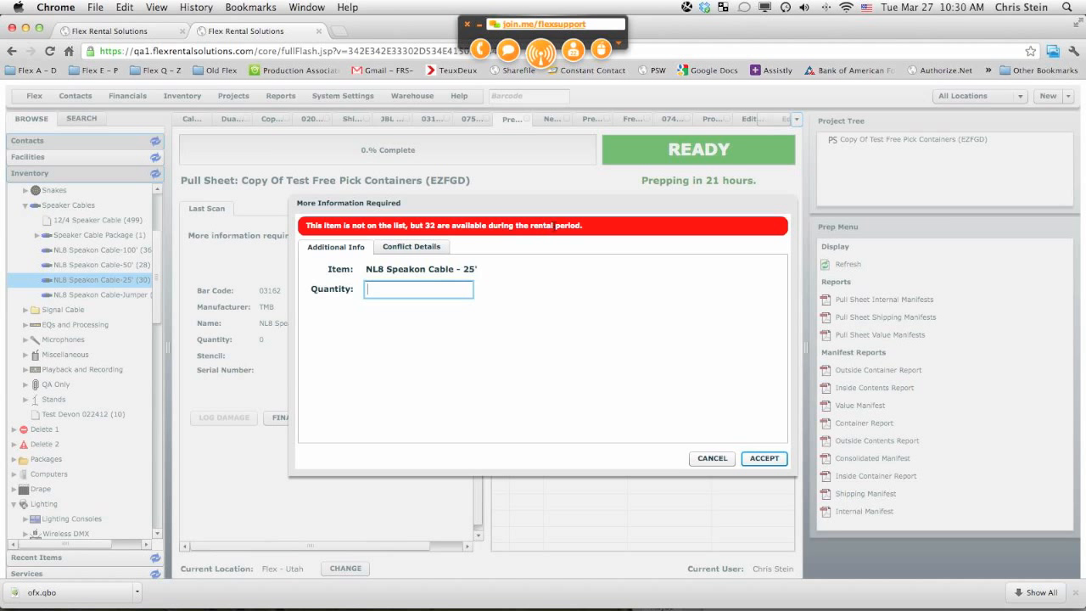
pyautogui.write('1')
pyautogui.click(759, 459)
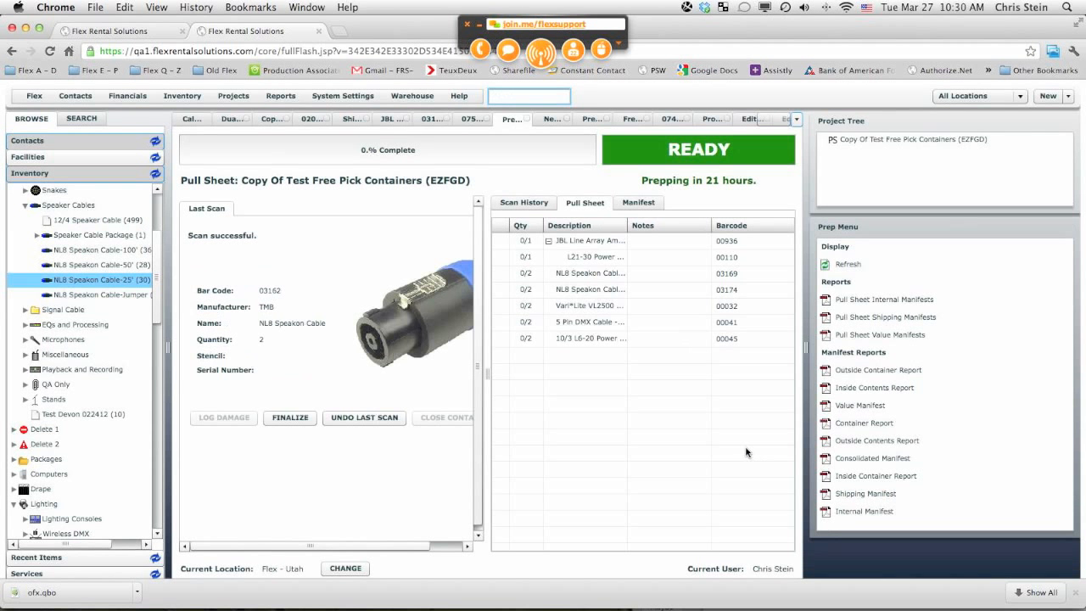
# Step: Try to drag the NL8 Speakon Cable - 25' manifest line into a container
pyautogui.click(640, 203)
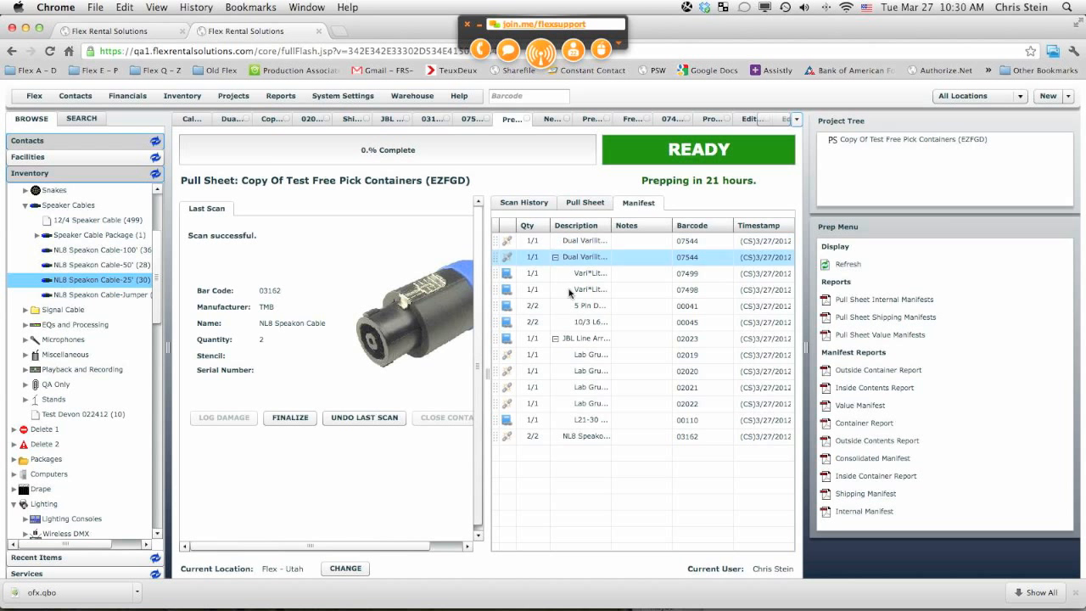
pyautogui.click(496, 436)
pyautogui.moveTo(496, 438); pyautogui.dragTo(509, 358)
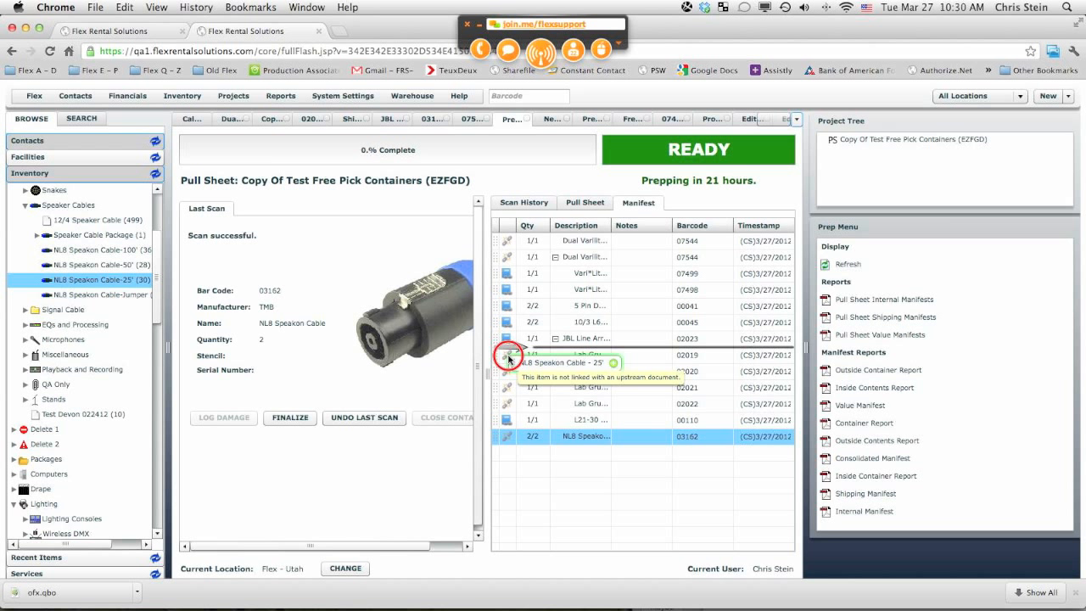
pyautogui.moveTo(509, 358); pyautogui.dragTo(501, 437)
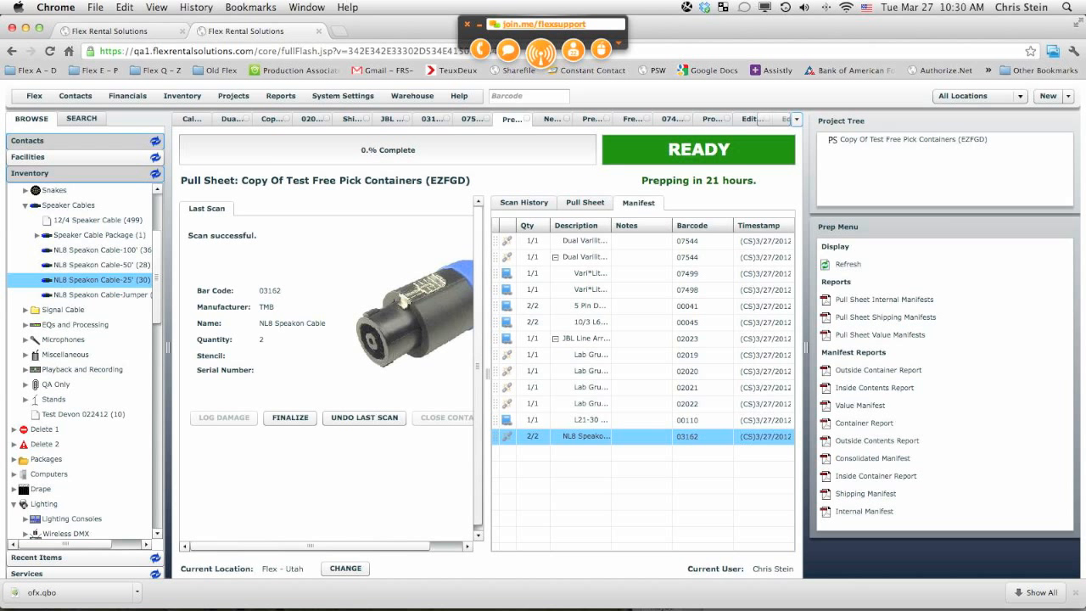
# Step: Review the copied pull sheet's Pull Sheet and Scan History lists
pyautogui.click(587, 206)
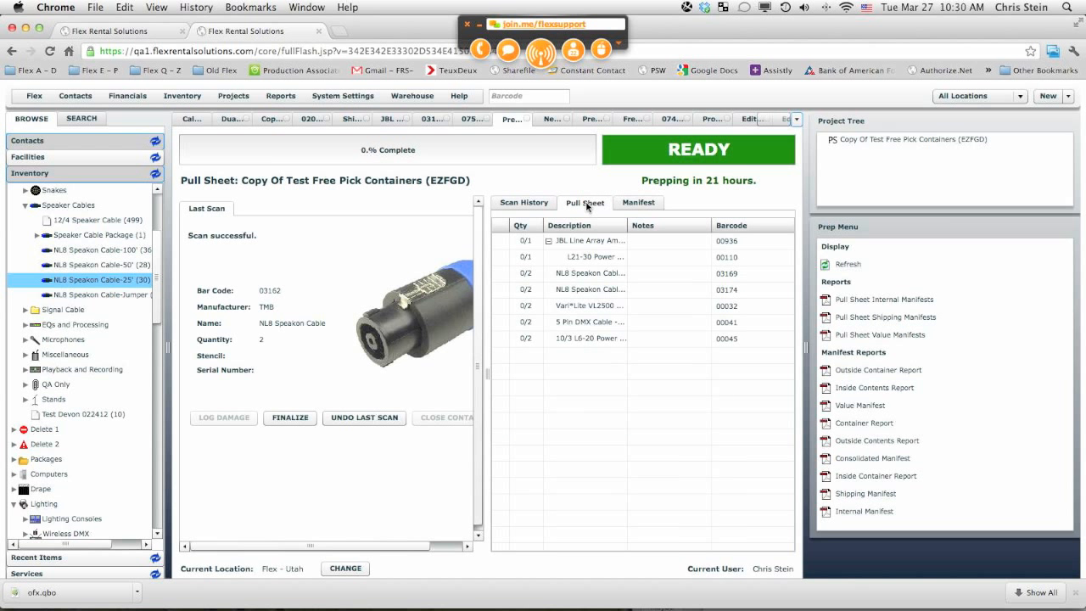
pyautogui.click(533, 207)
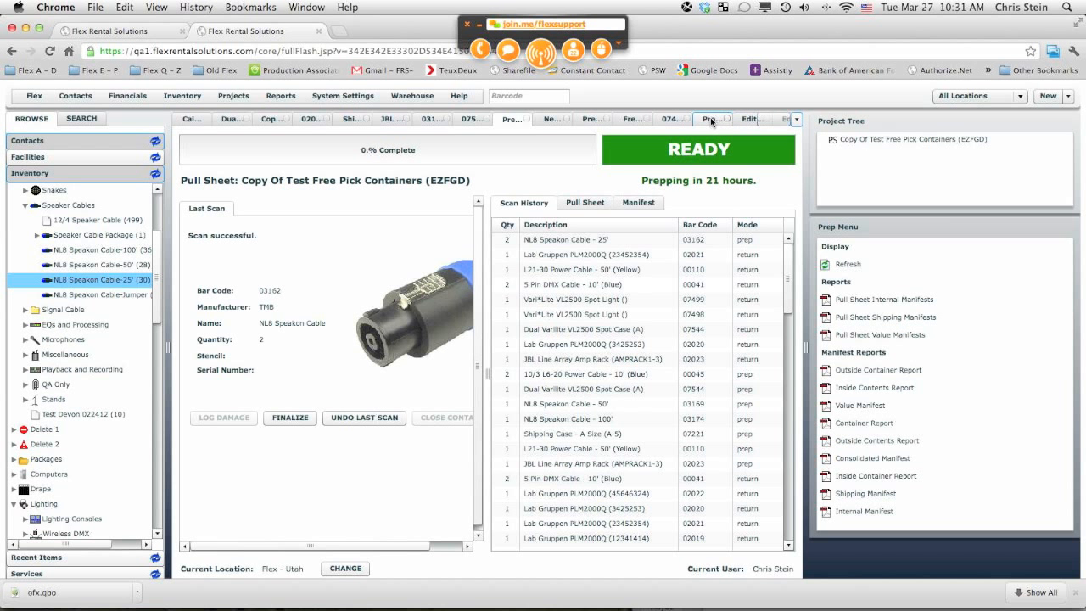
# Step: On the New Test pull sheet, scan barcode 03162 and accept a quantity of 2
pyautogui.click(592, 122)
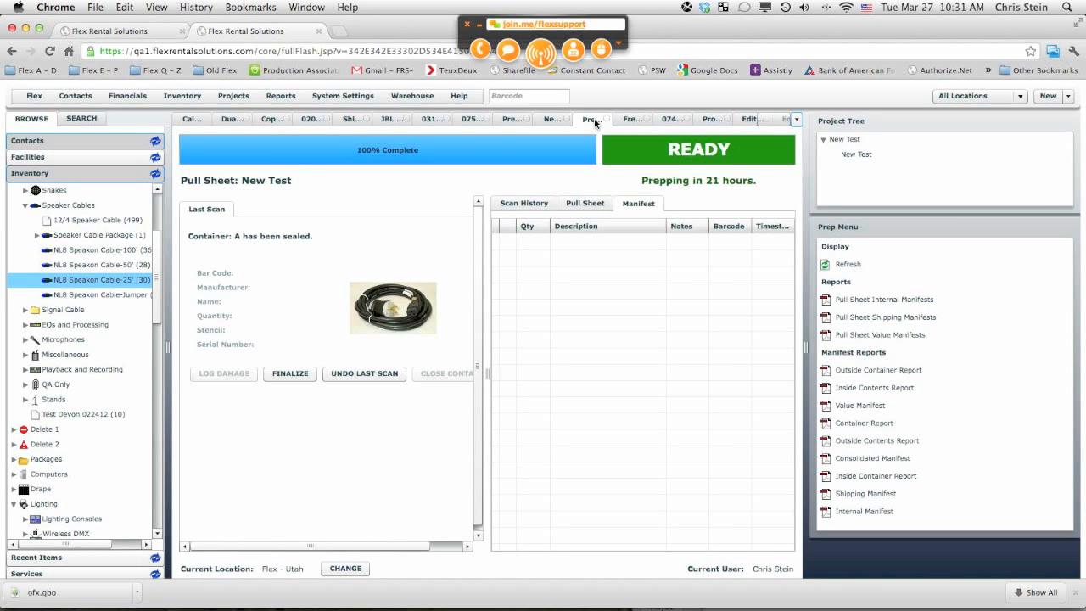
pyautogui.click(569, 208)
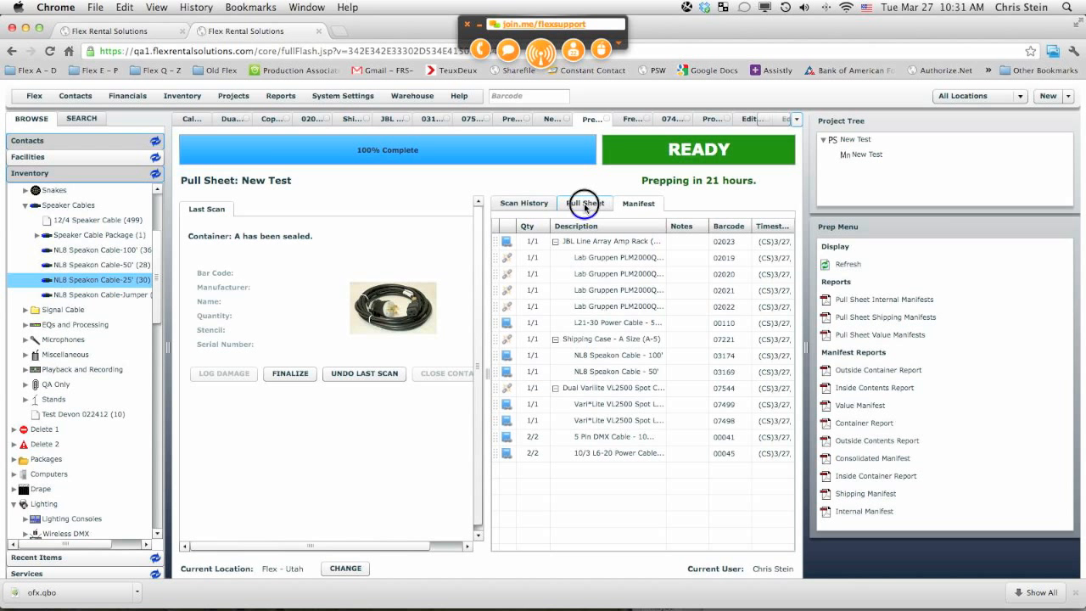
pyautogui.click(524, 98)
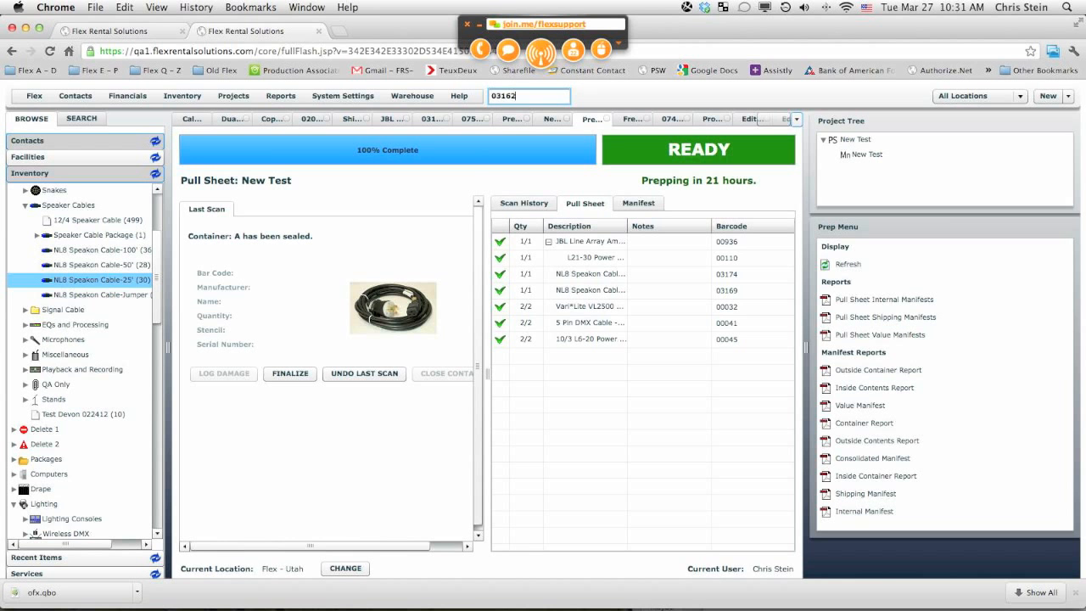
pyautogui.press('Return')
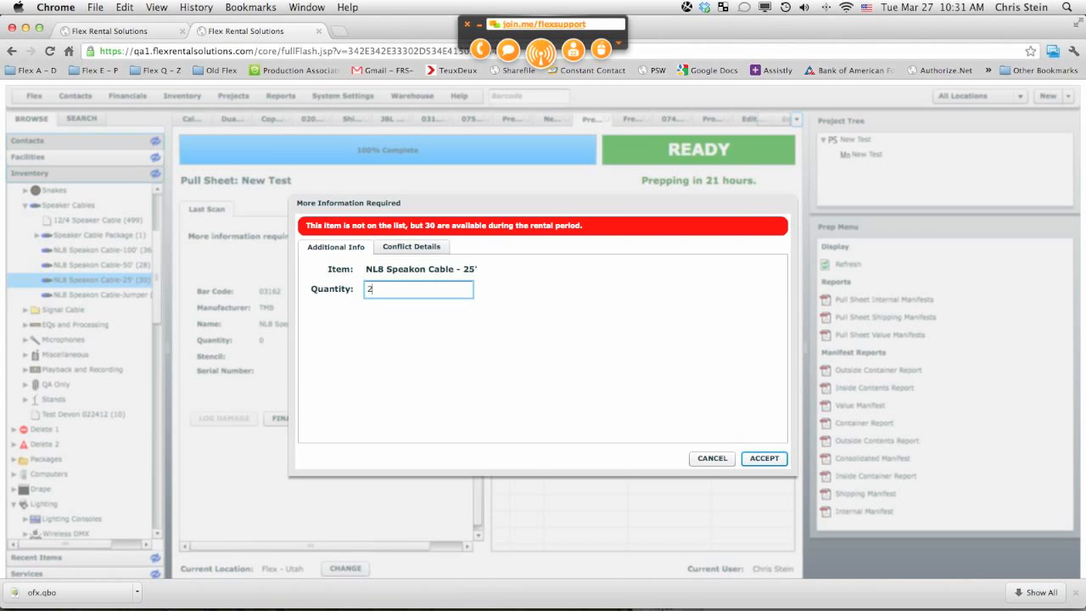
pyautogui.write('2')
pyautogui.press('Return')
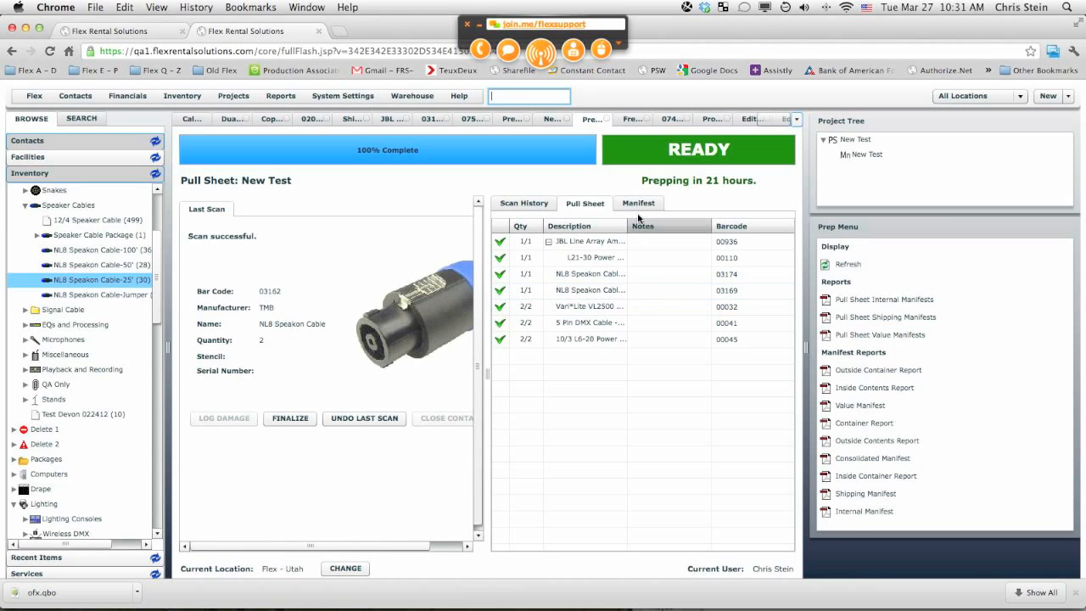
# Step: On the manifest, move the NL8 Speakon Cable - 25' line into Shipping Case - A Size (A-5)
pyautogui.click(637, 204)
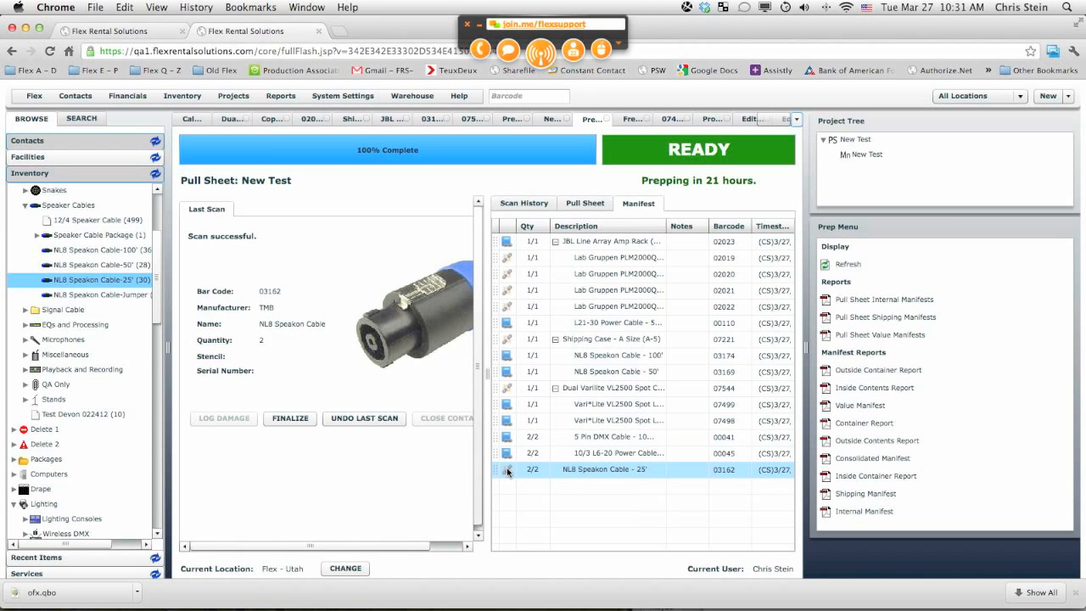
pyautogui.moveTo(507, 470); pyautogui.dragTo(506, 379)
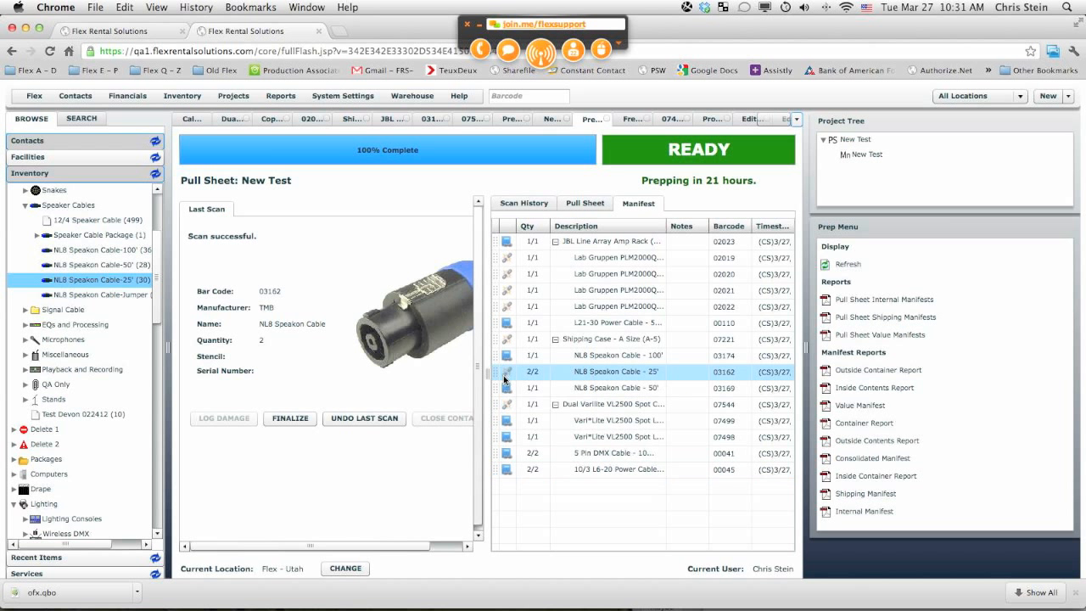
# Step: Open the Container Report for Shipping Case - A Size (A-5), then close the PDF
pyautogui.rightClick(594, 341)
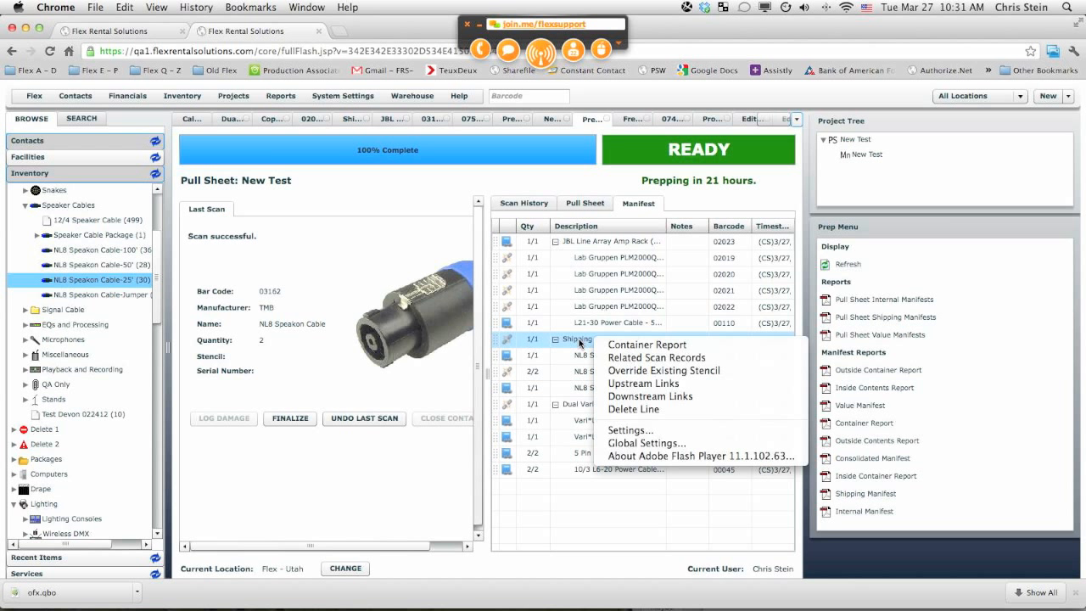
pyautogui.click(650, 345)
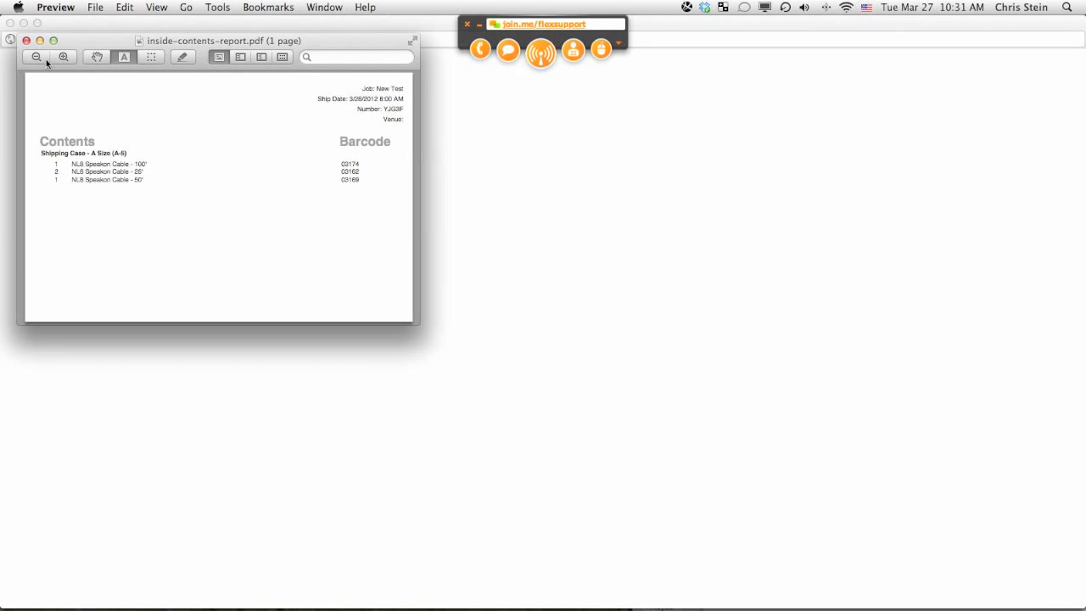
pyautogui.click(27, 41)
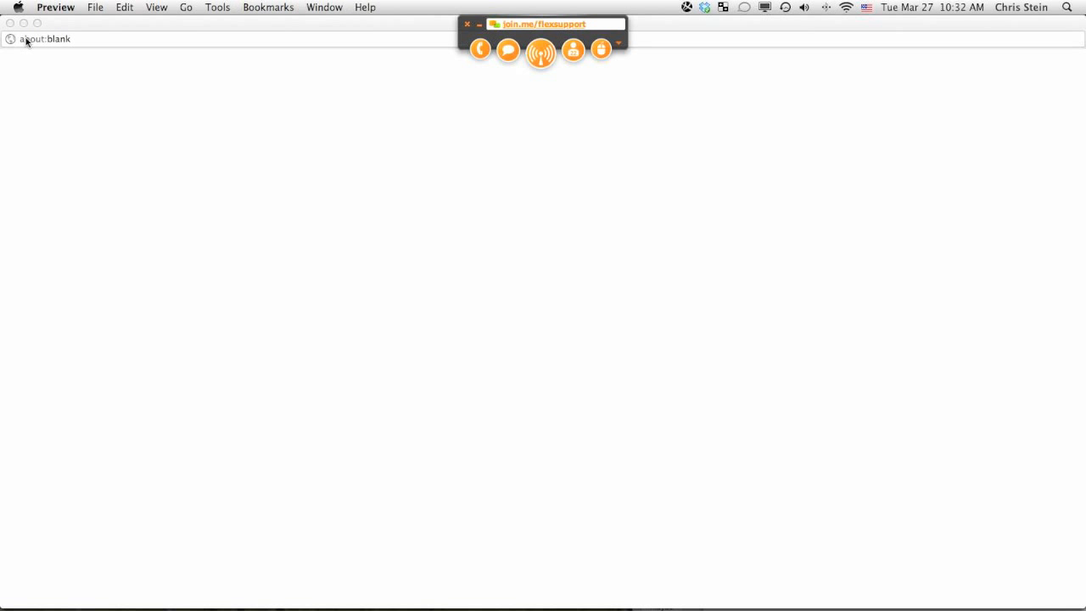
pyautogui.click(11, 24)
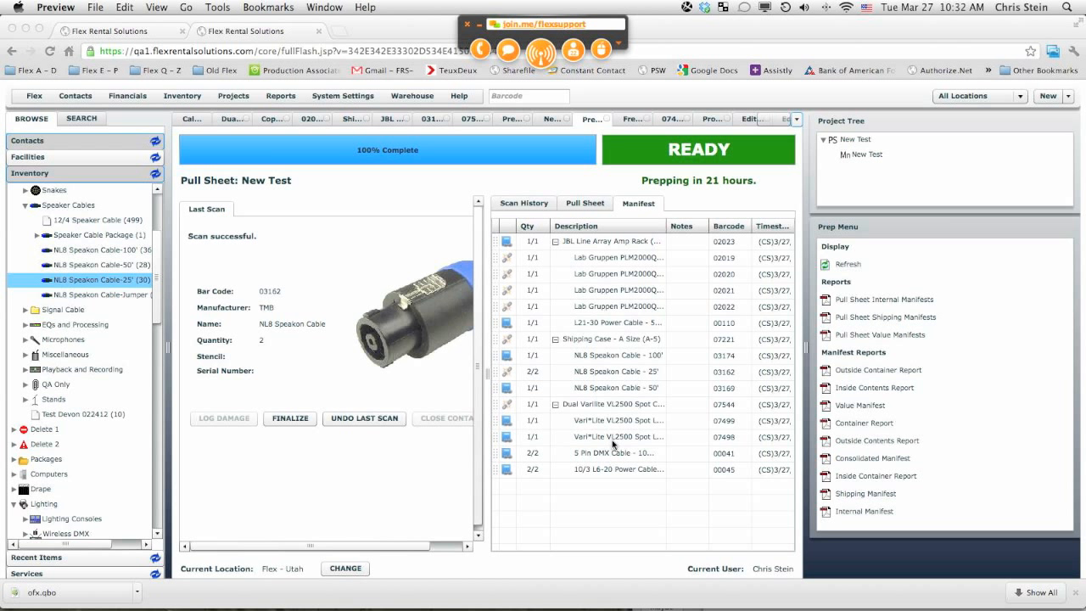
pyautogui.click(989, 71)
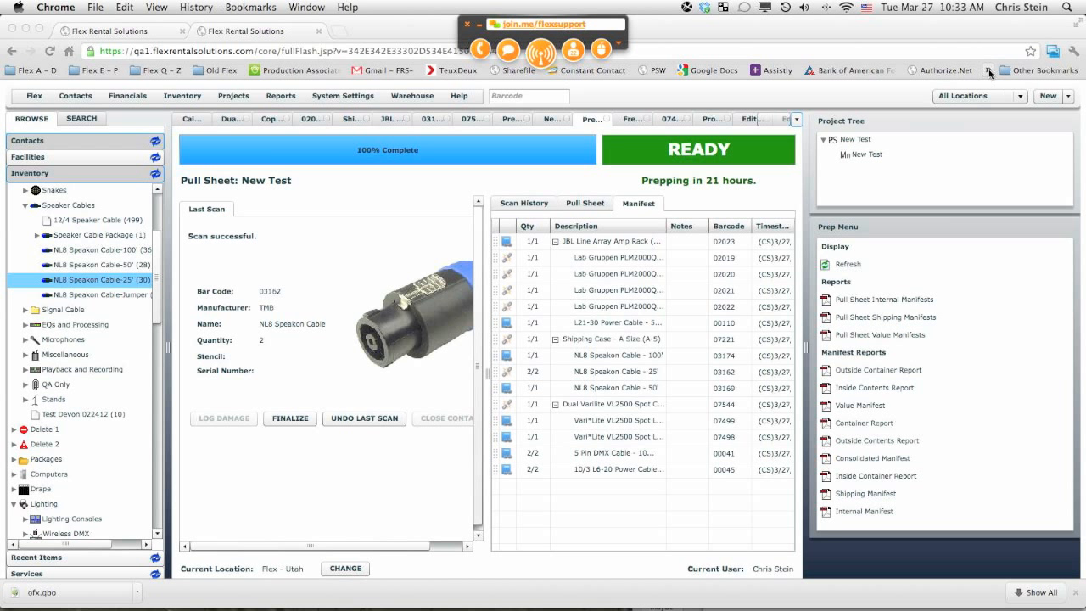
pyautogui.click(989, 72)
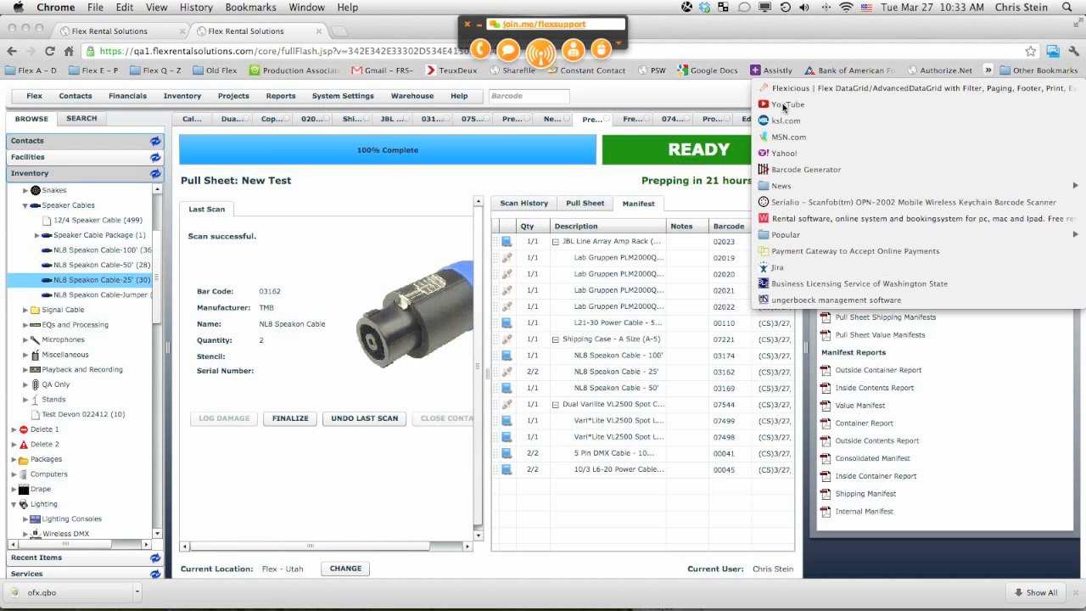
pyautogui.click(783, 103)
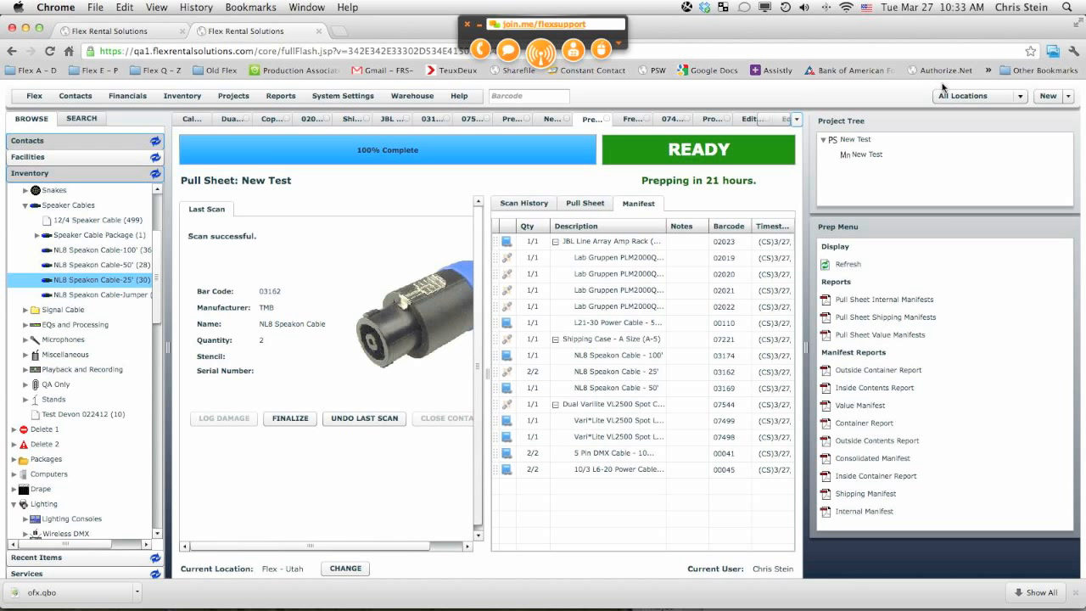
pyautogui.click(989, 71)
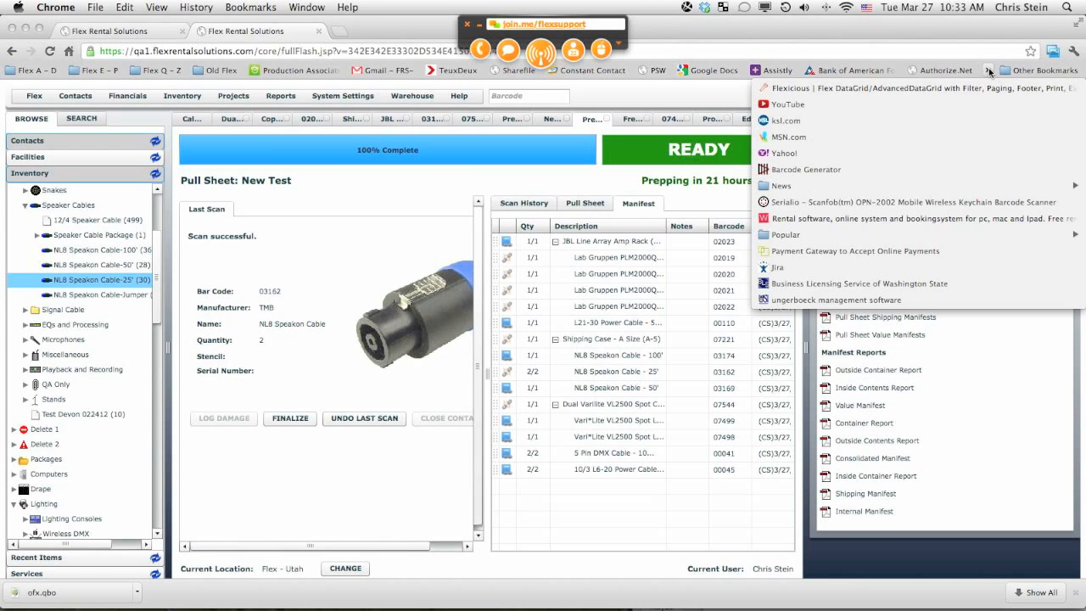
pyautogui.click(989, 71)
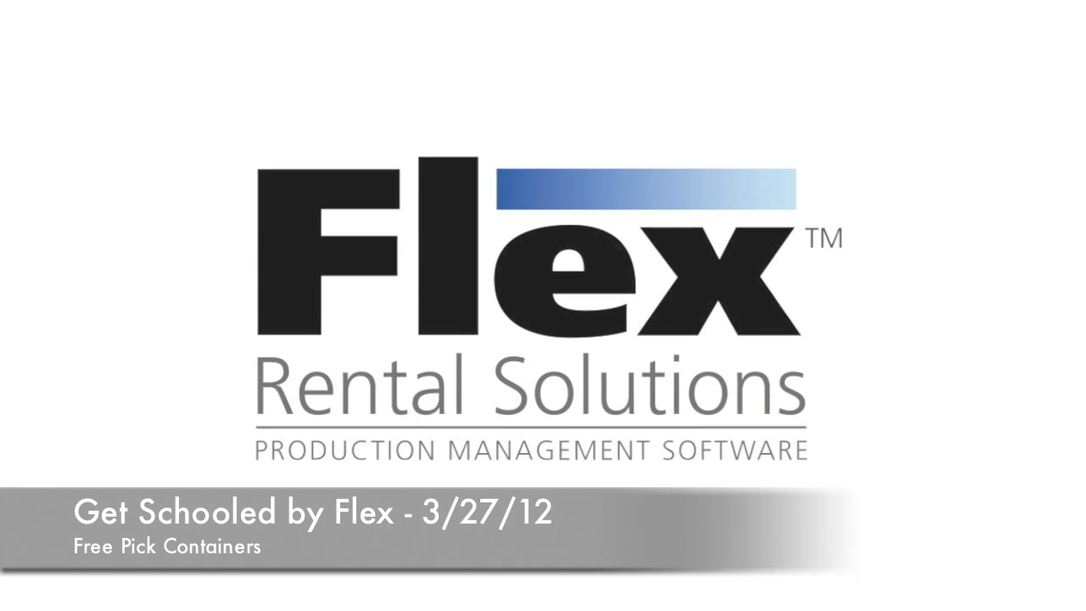